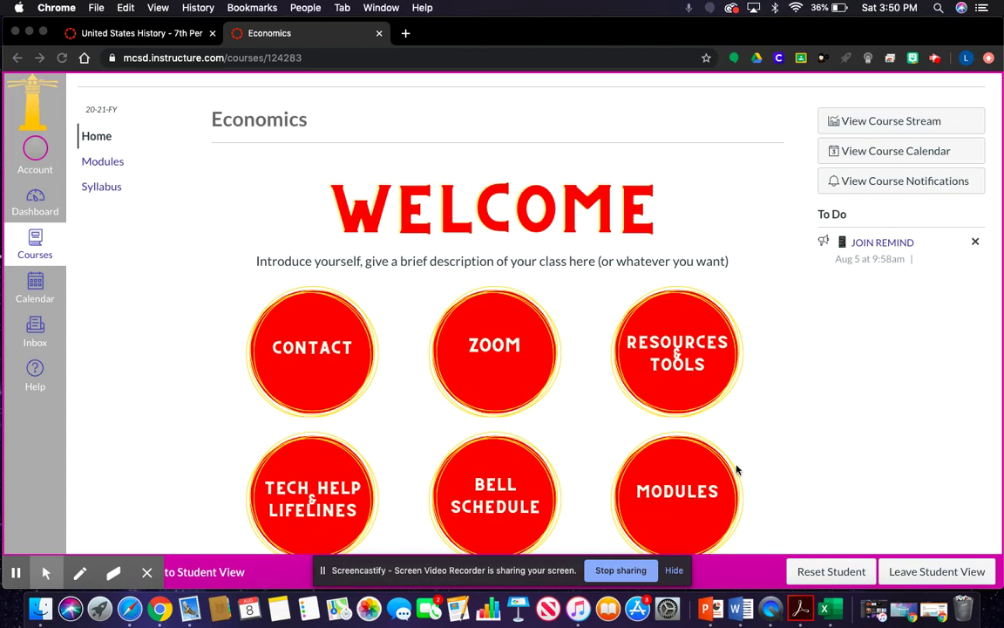
- Preview the pages linked from the CONTACT and ZOOM images, returning home after each
scroll(738, 462, "down", 5)
scroll(738, 457, "up", 3)
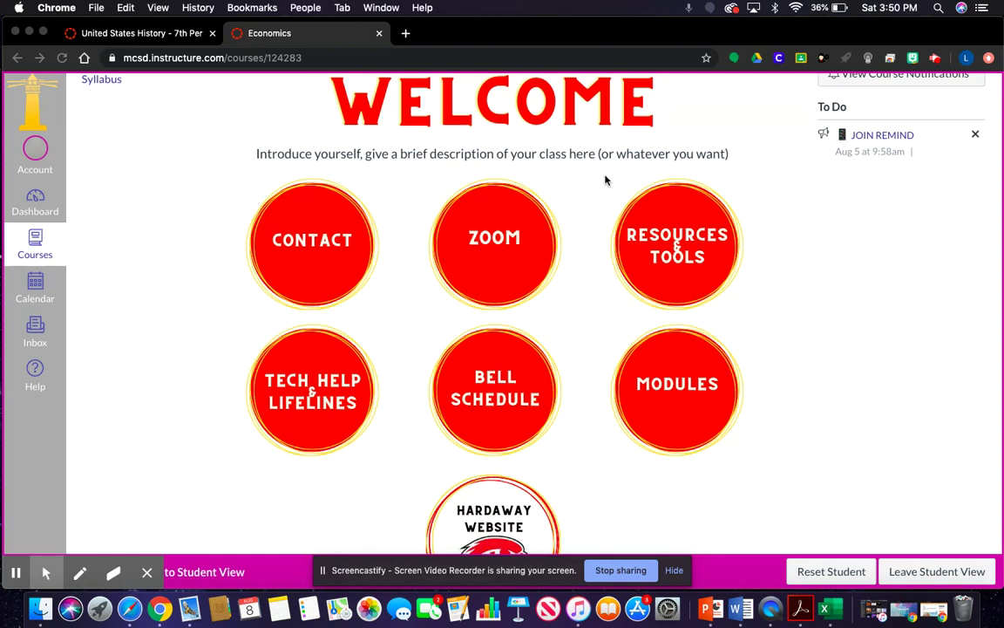
left_click(311, 246)
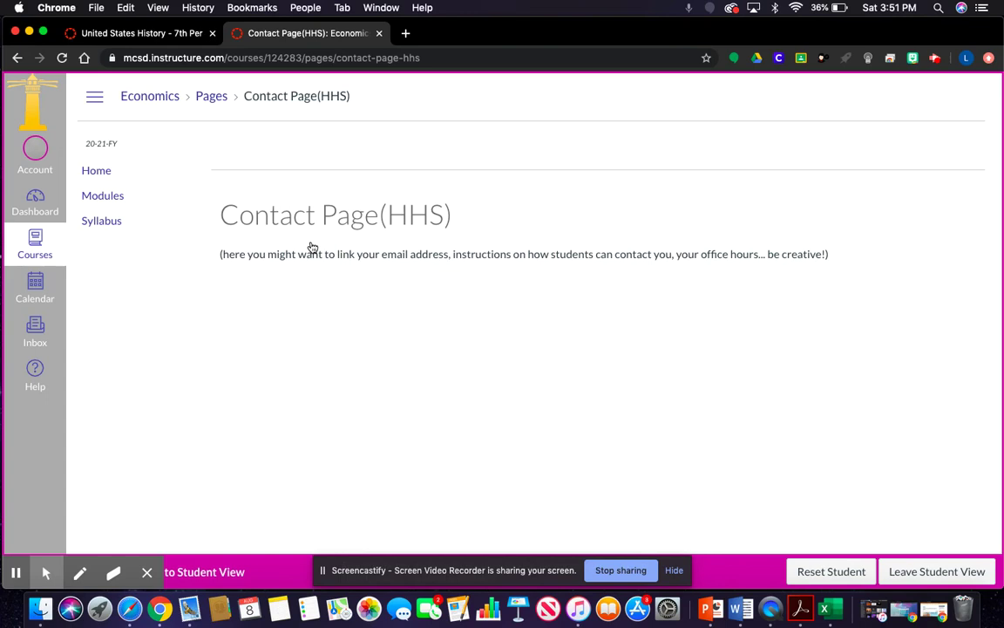
left_click(110, 171)
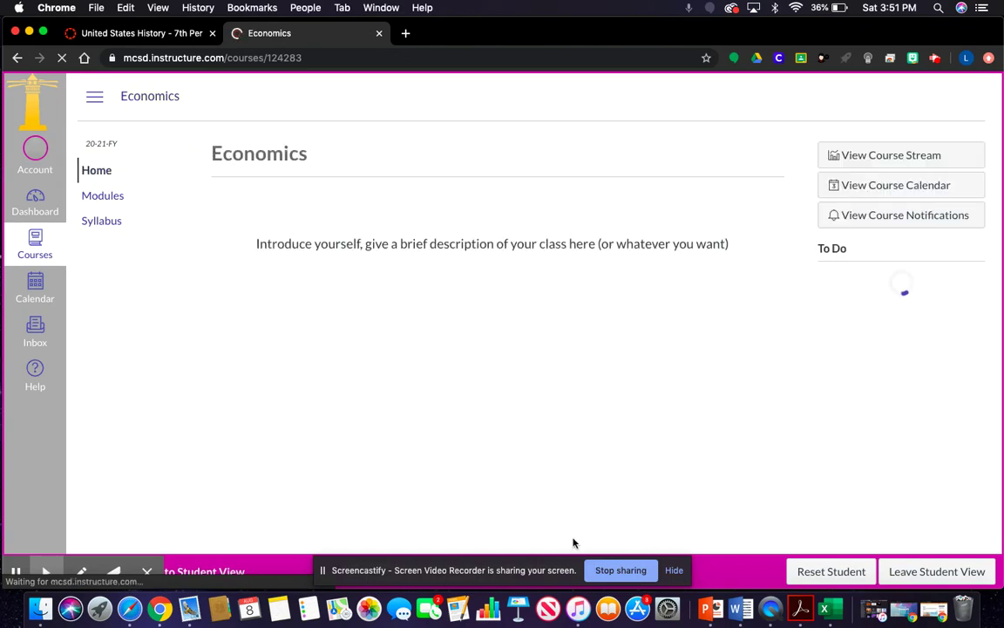
scroll(475, 400, "down", 5)
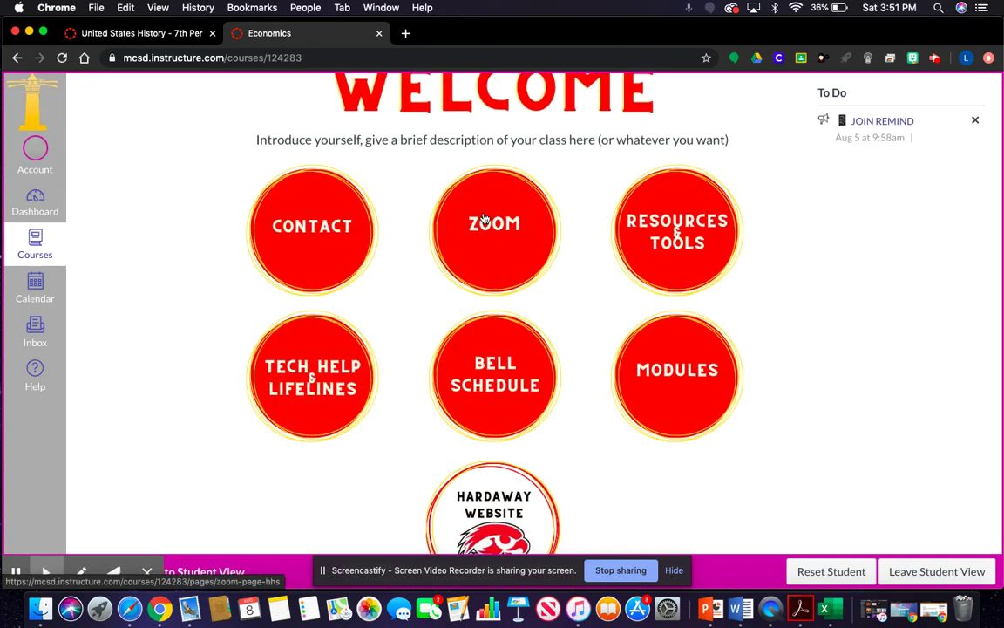
left_click(491, 230)
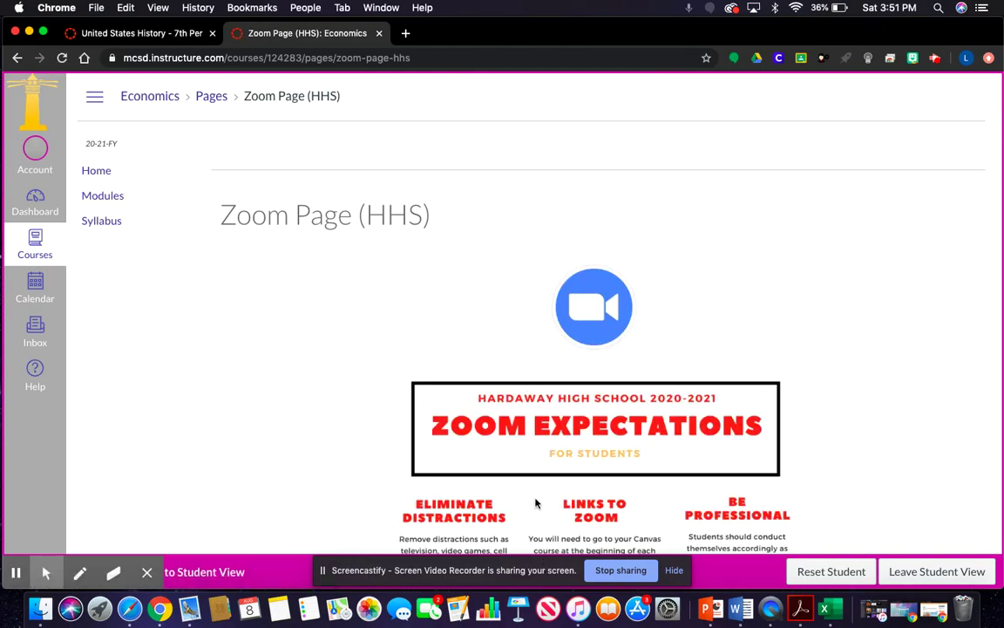
scroll(536, 482, "down", 1)
scroll(536, 483, "down", 6)
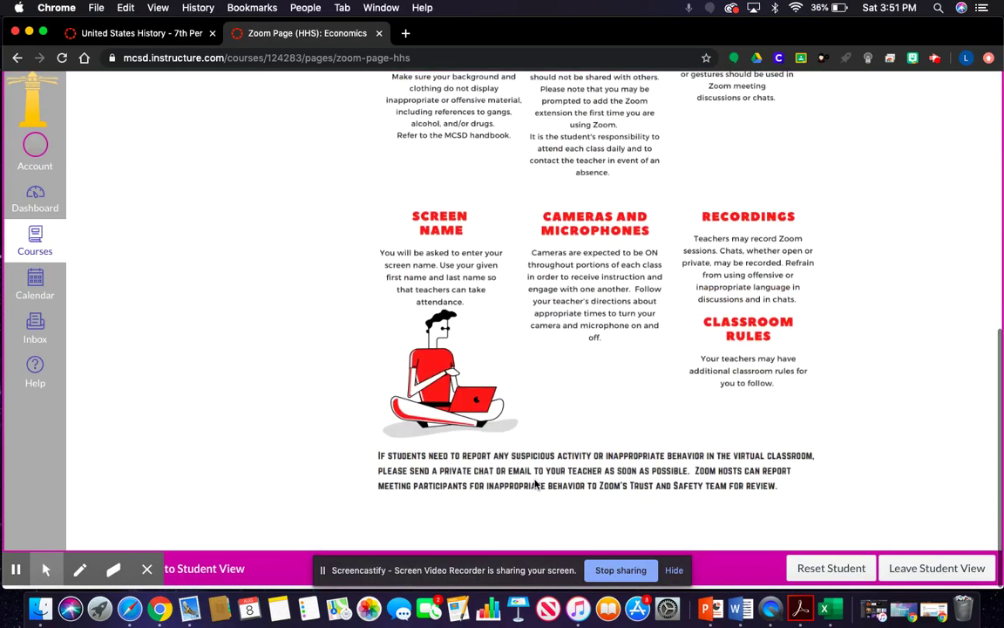
scroll(535, 482, "up", 7)
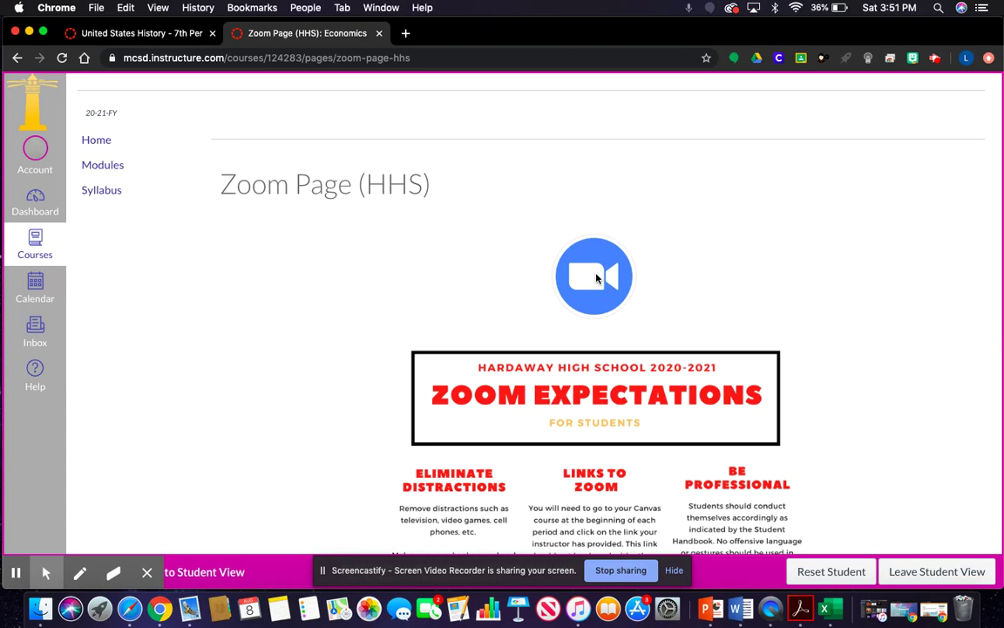
left_click(102, 141)
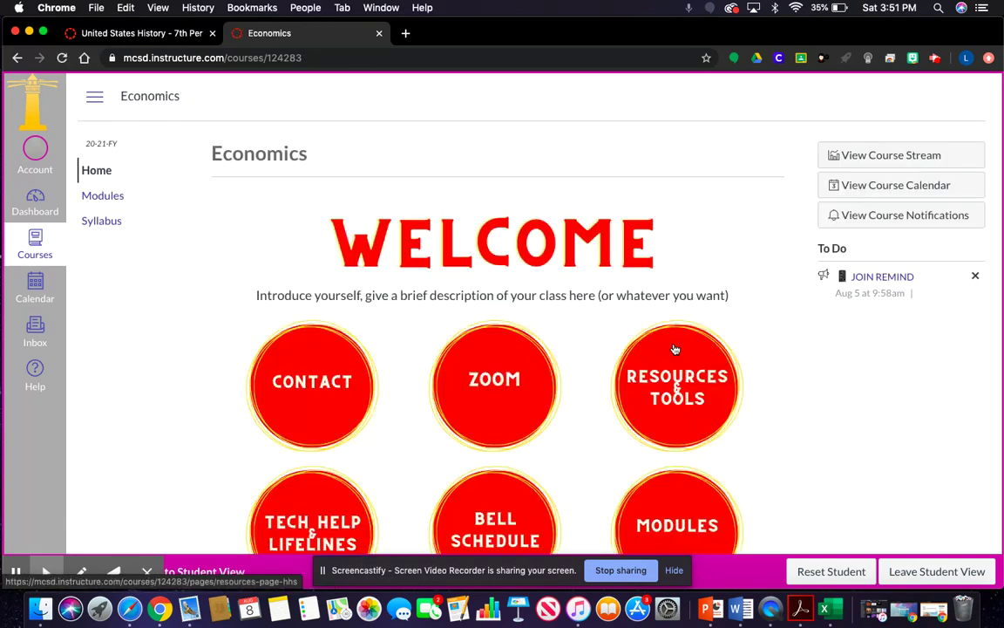
- Preview the RESOURCES & TOOLS and TECH HELP & LIFELINES pages, returning home after each
scroll(673, 346, "down", 3)
left_click(674, 288)
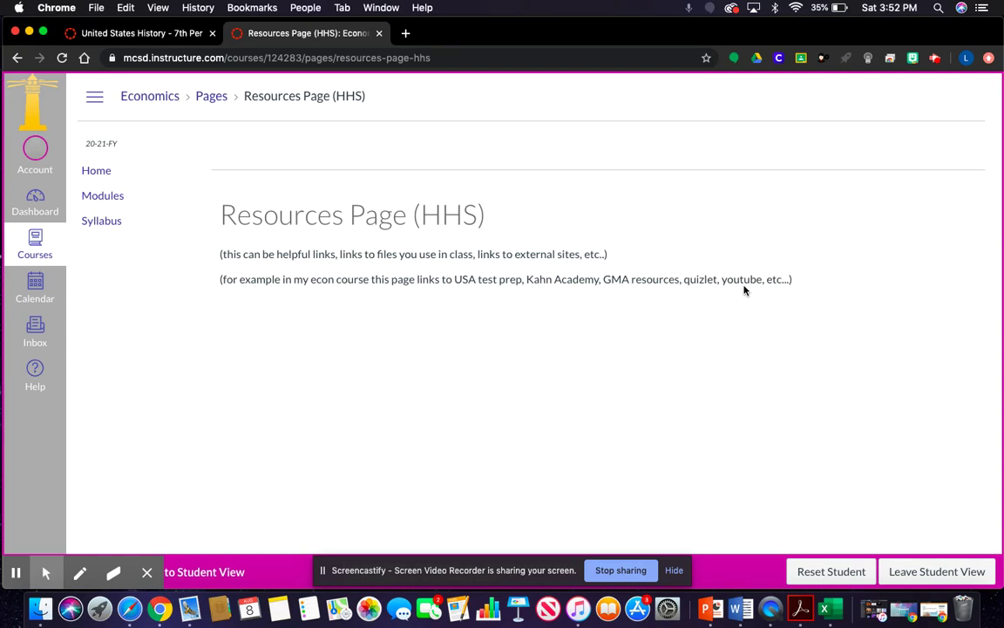
left_click(98, 170)
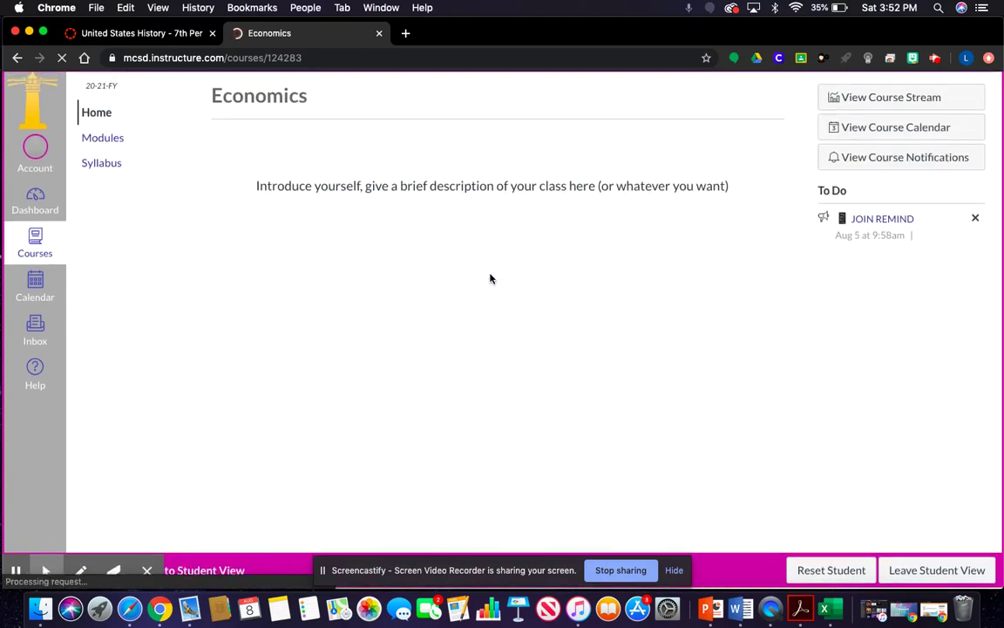
scroll(471, 314, "down", 3)
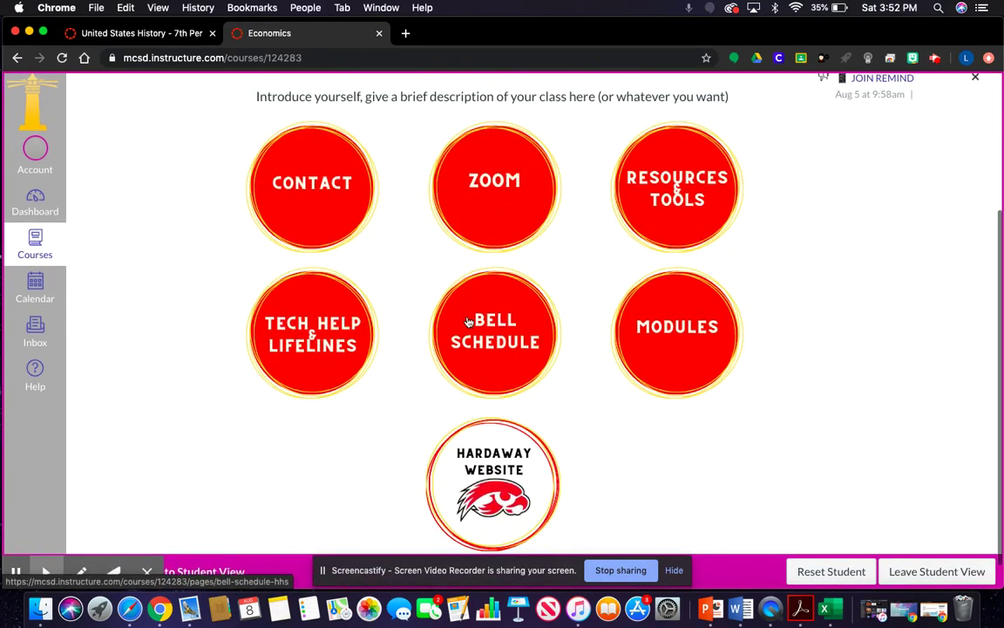
left_click(313, 340)
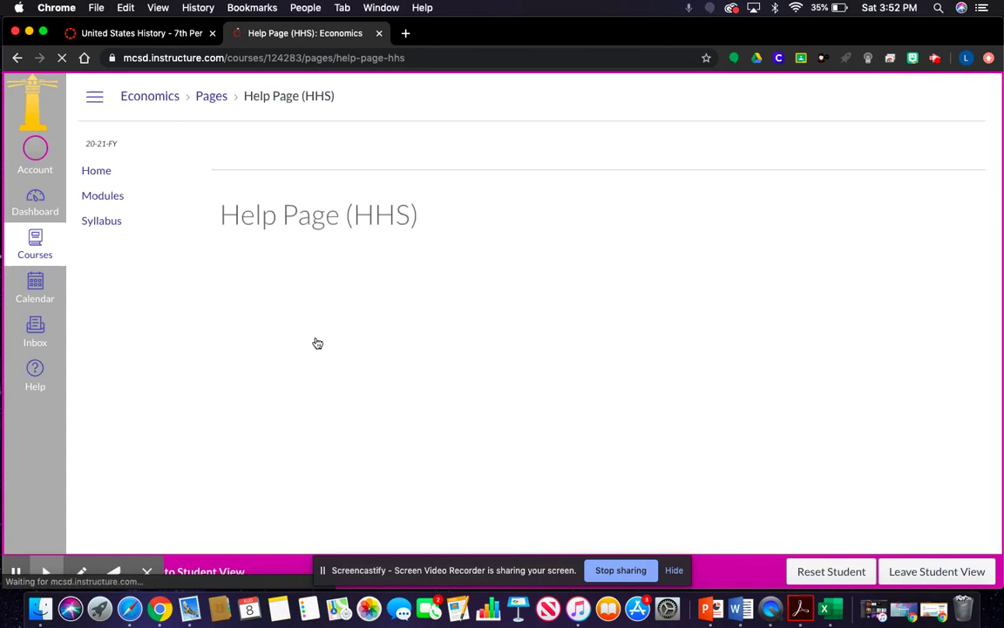
scroll(318, 342, "down", 3)
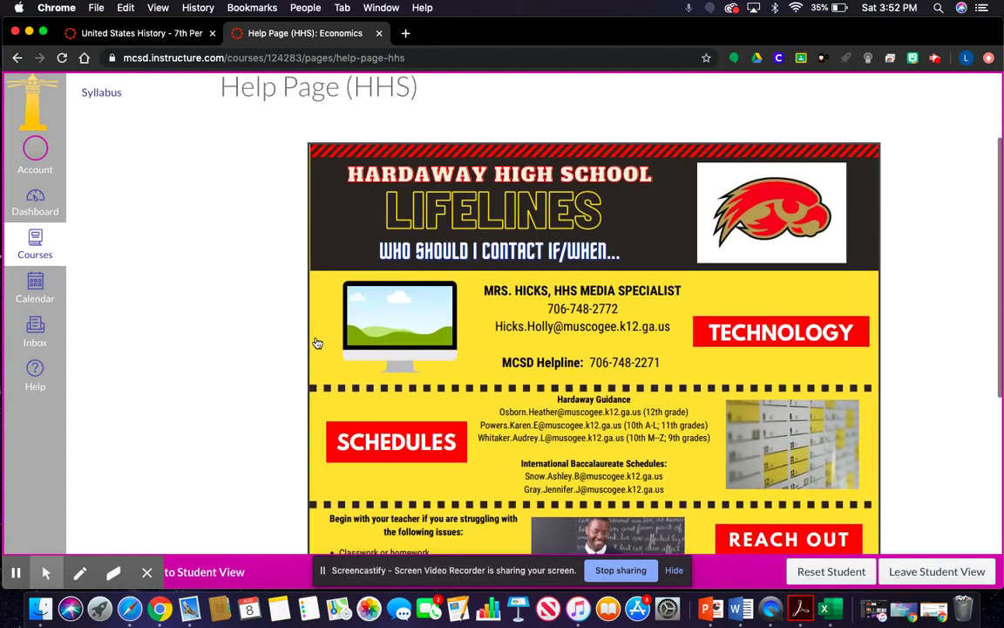
scroll(317, 343, "down", 8)
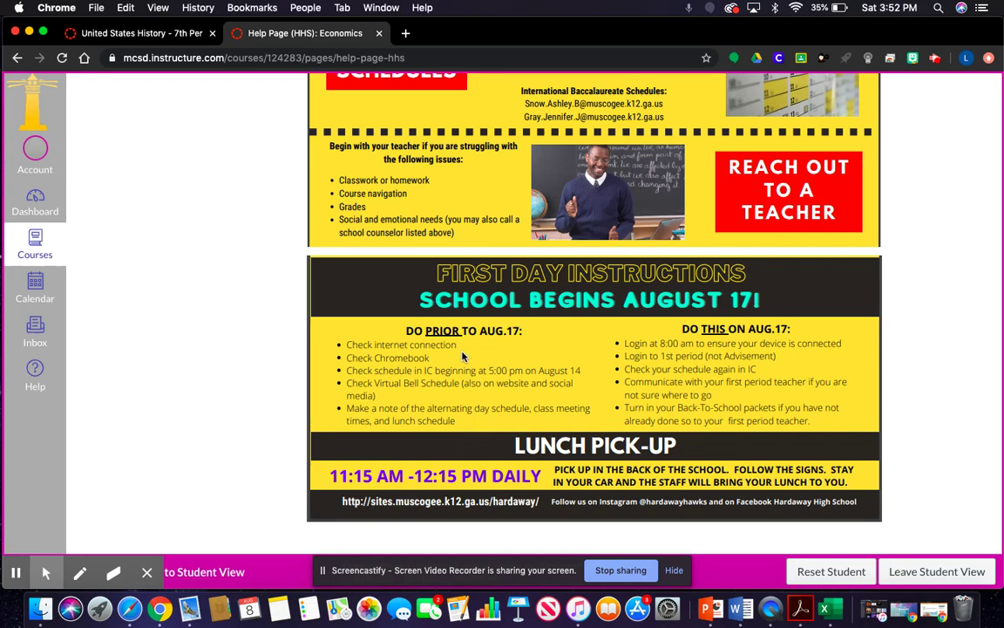
scroll(463, 355, "up", 10)
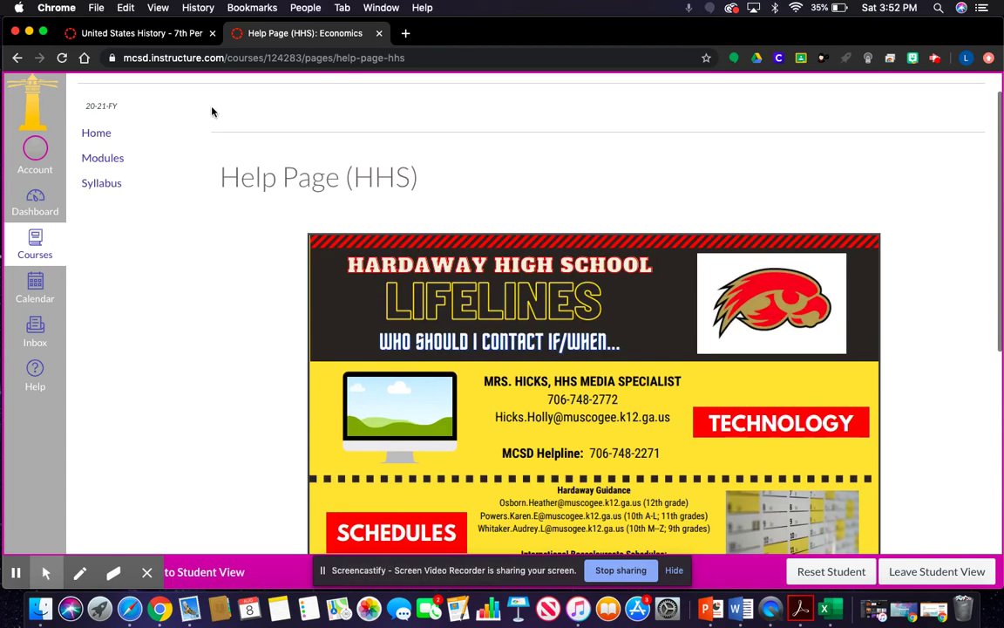
left_click(102, 135)
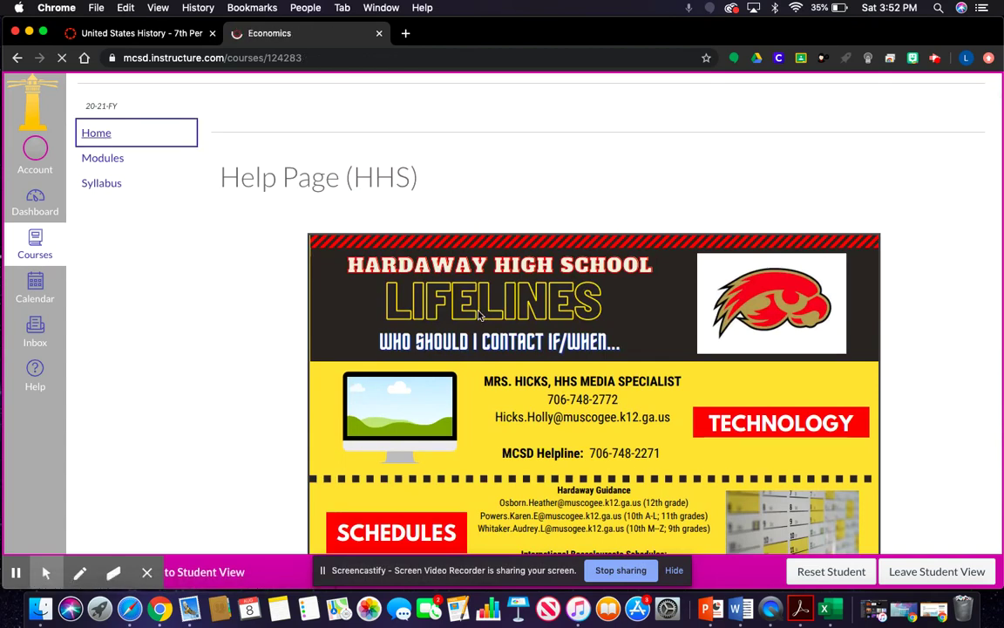
- Open the Bell Schedule (HHS) page from the BELL SCHEDULE circle
scroll(477, 316, "down", 5)
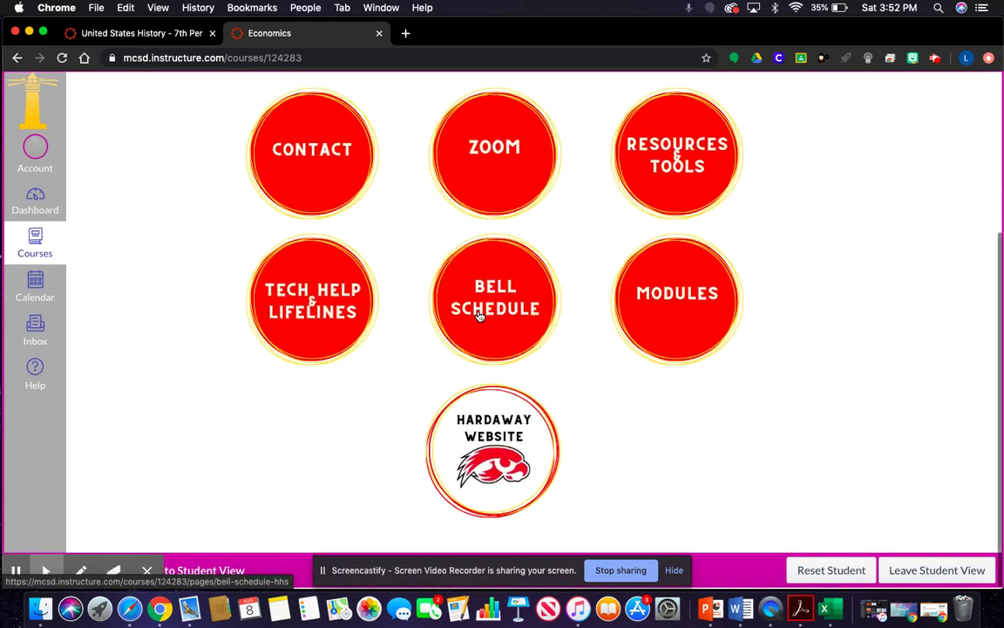
left_click(501, 311)
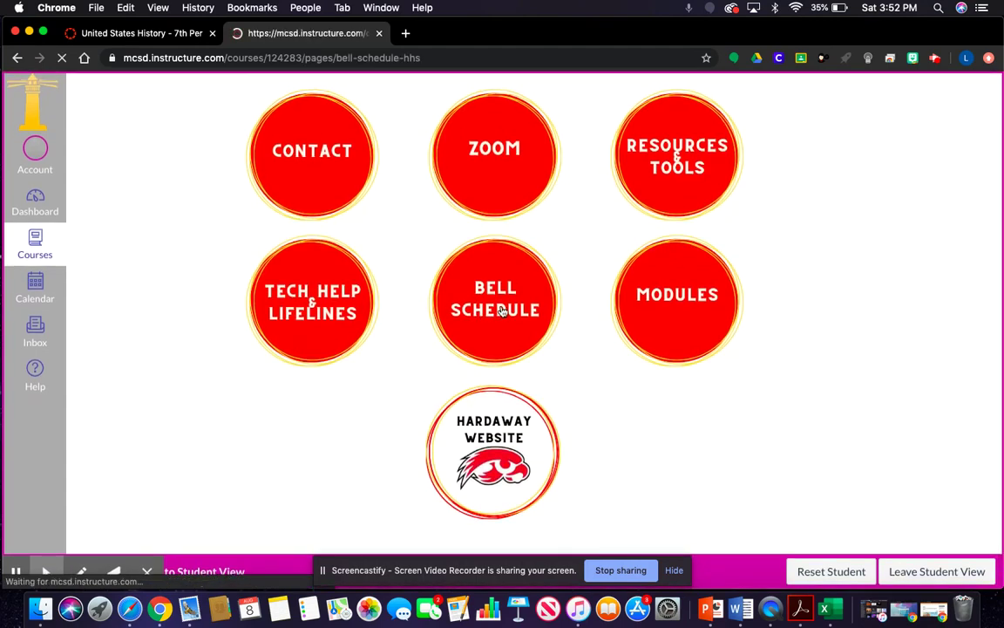
scroll(504, 311, "down", 3)
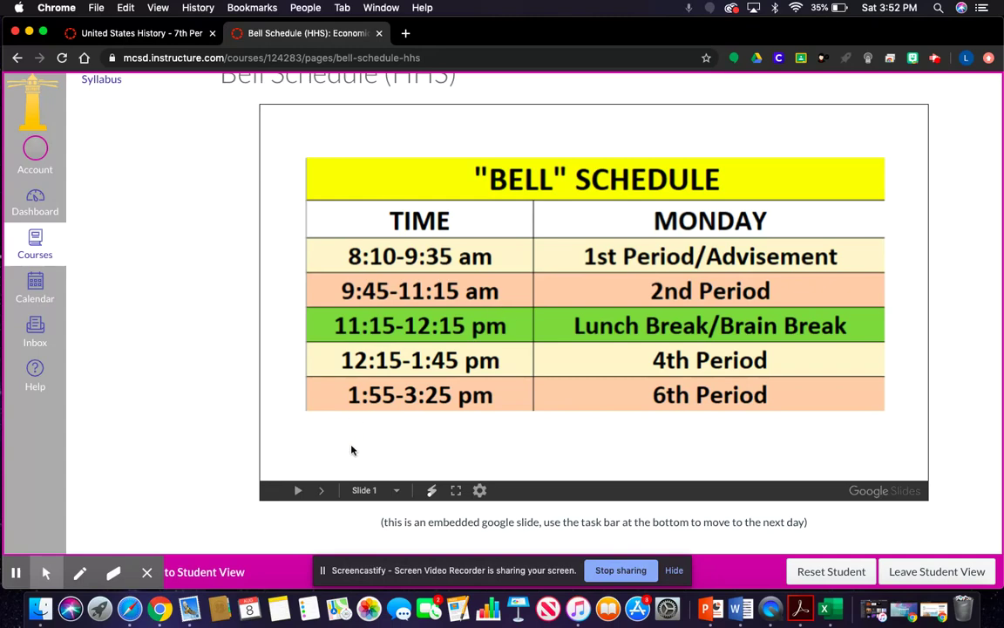
- Step the embedded schedule slides from Monday through Tuesday, Wednesday and Thursday to Friday
left_click(322, 493)
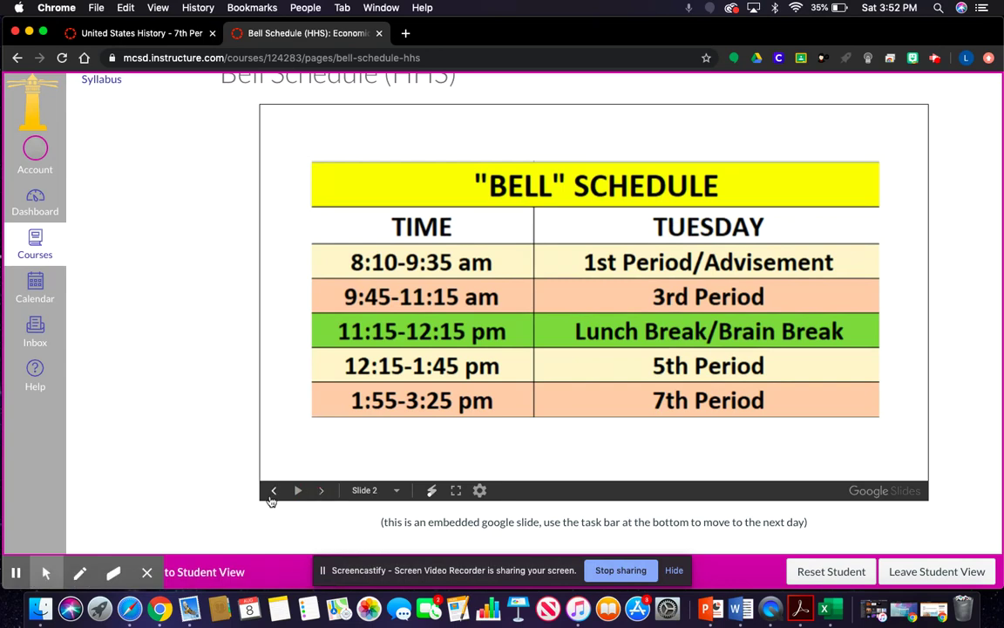
left_click(273, 491)
left_click(322, 492)
left_click(324, 493)
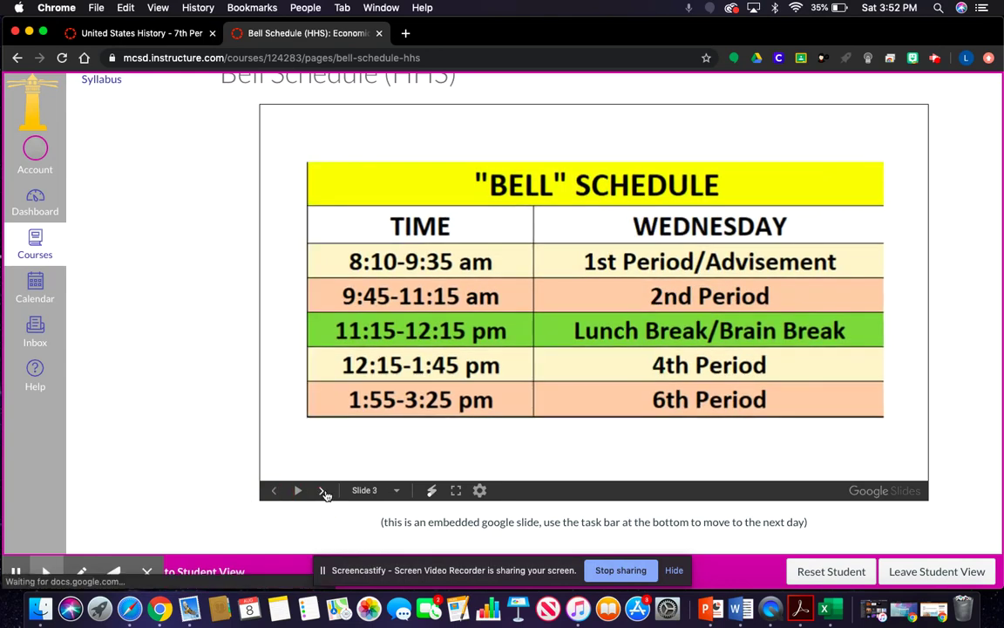
left_click(324, 491)
left_click(324, 492)
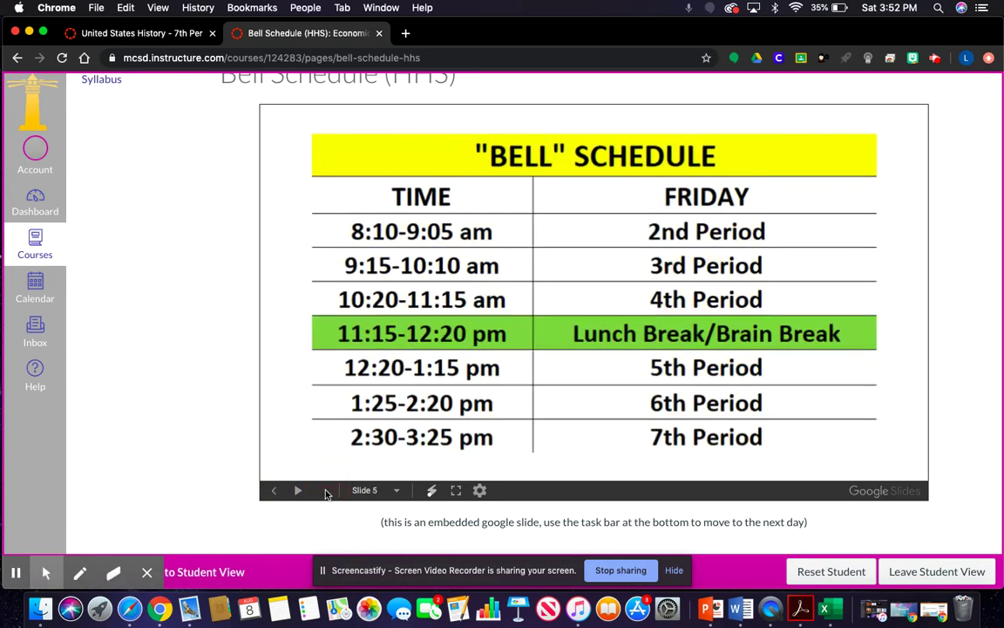
scroll(327, 354, "up", 3)
scroll(327, 354, "down", 4)
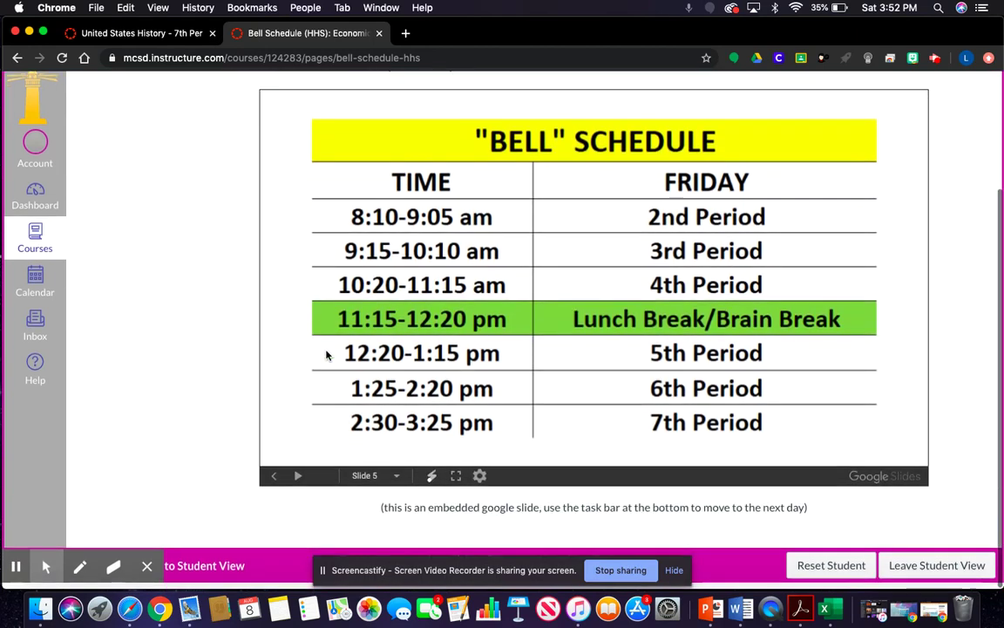
scroll(327, 354, "up", 1)
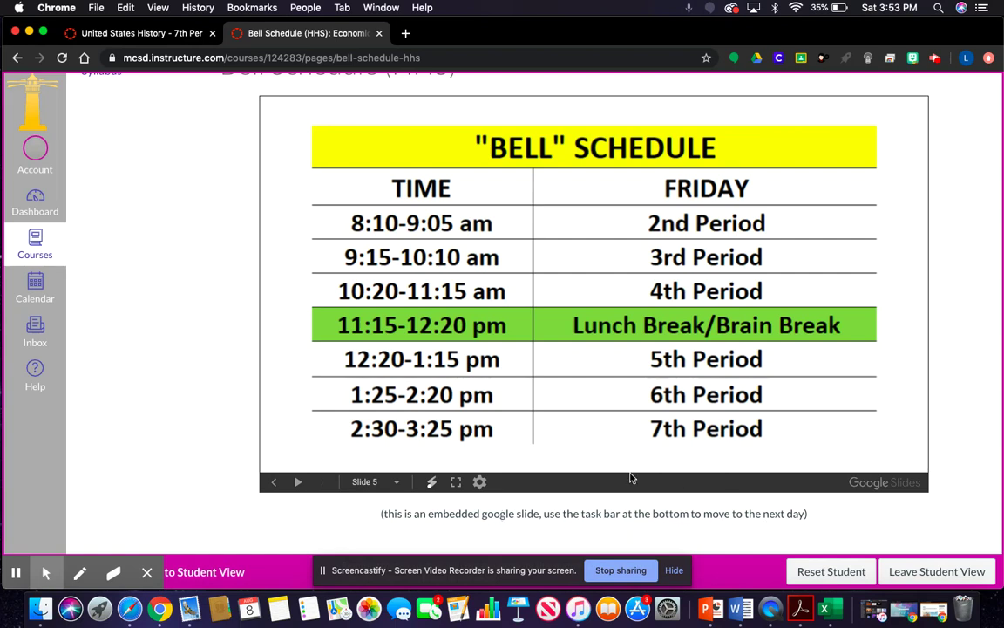
scroll(593, 476, "up", 4)
left_click(96, 171)
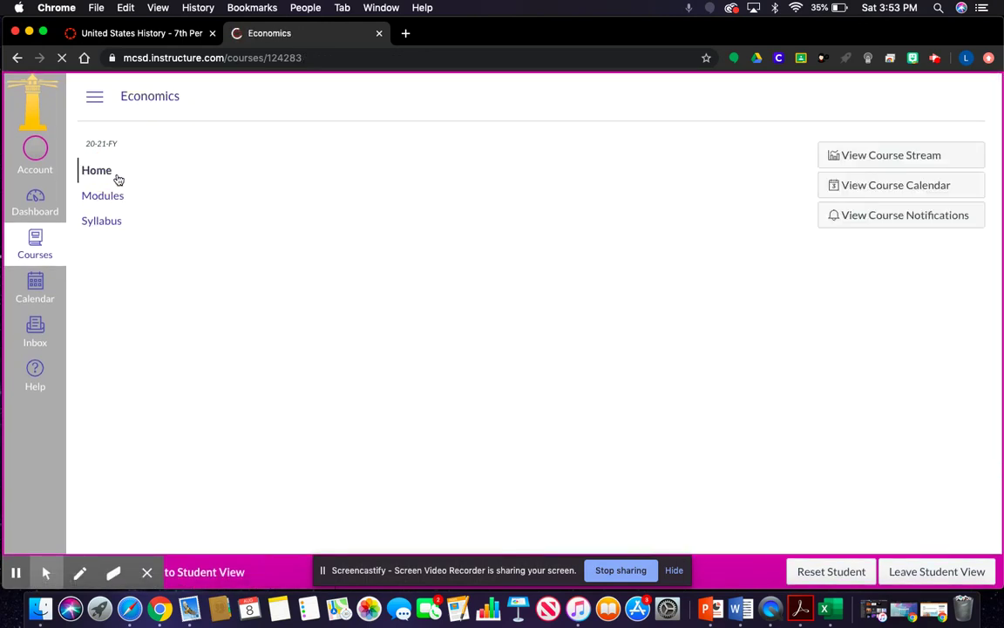
scroll(502, 377, "down", 3)
scroll(501, 377, "down", 2)
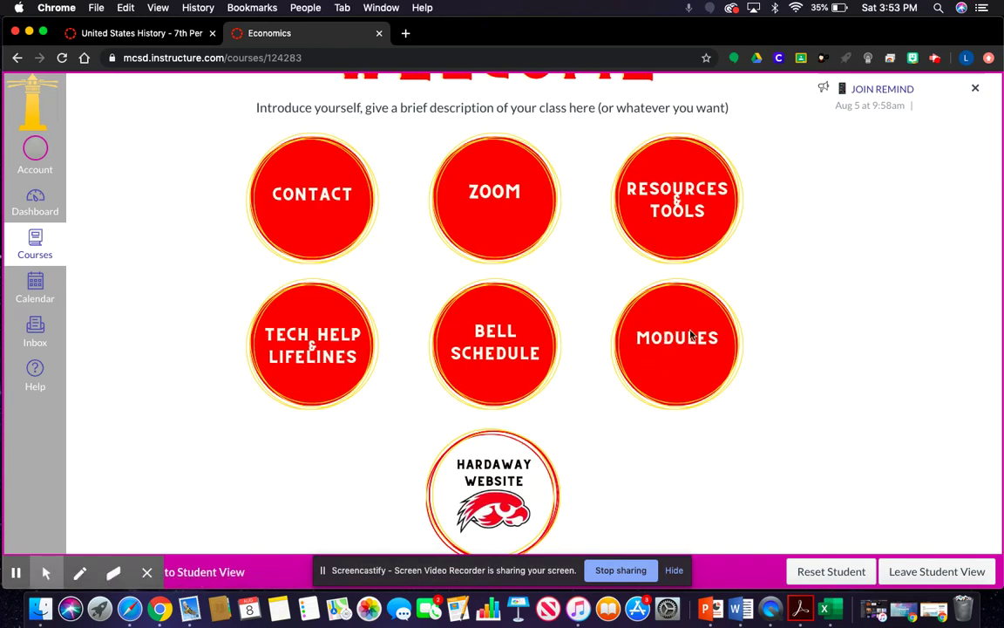
scroll(679, 342, "up", 3)
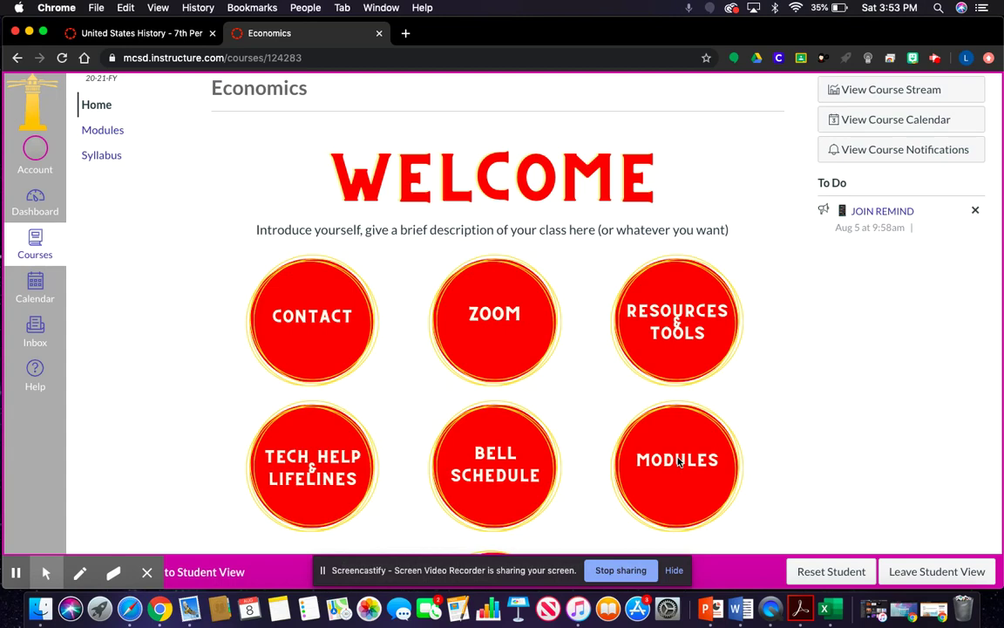
scroll(677, 462, "down", 4)
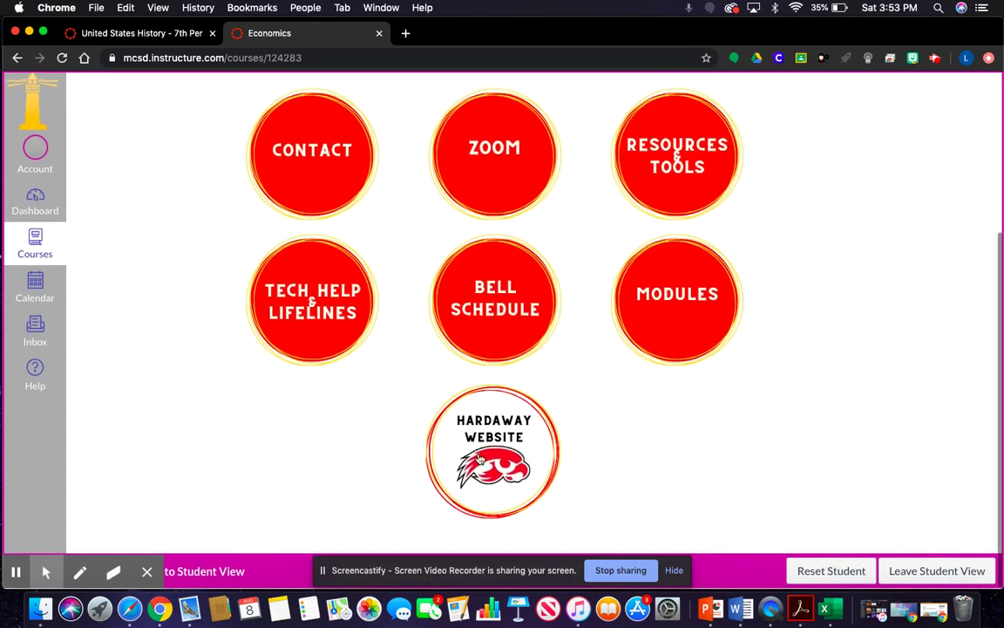
left_click(493, 447)
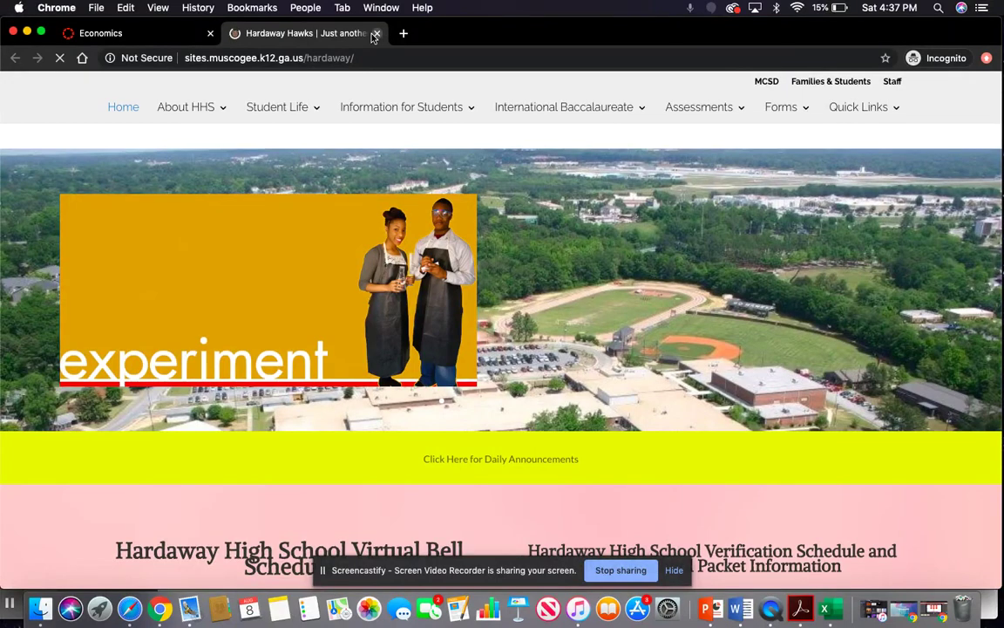
left_click(157, 33)
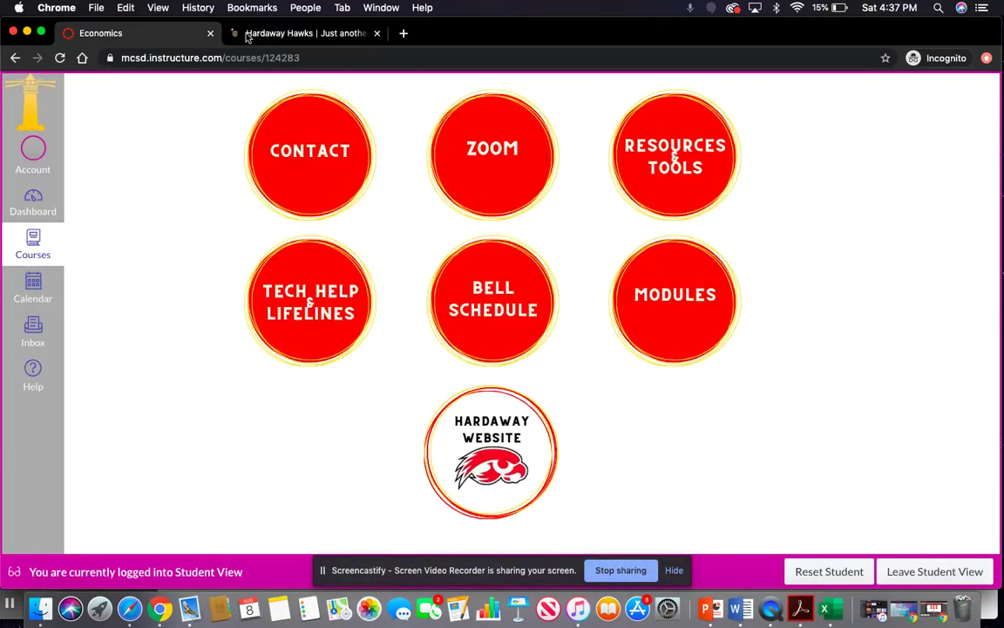
left_click(377, 33)
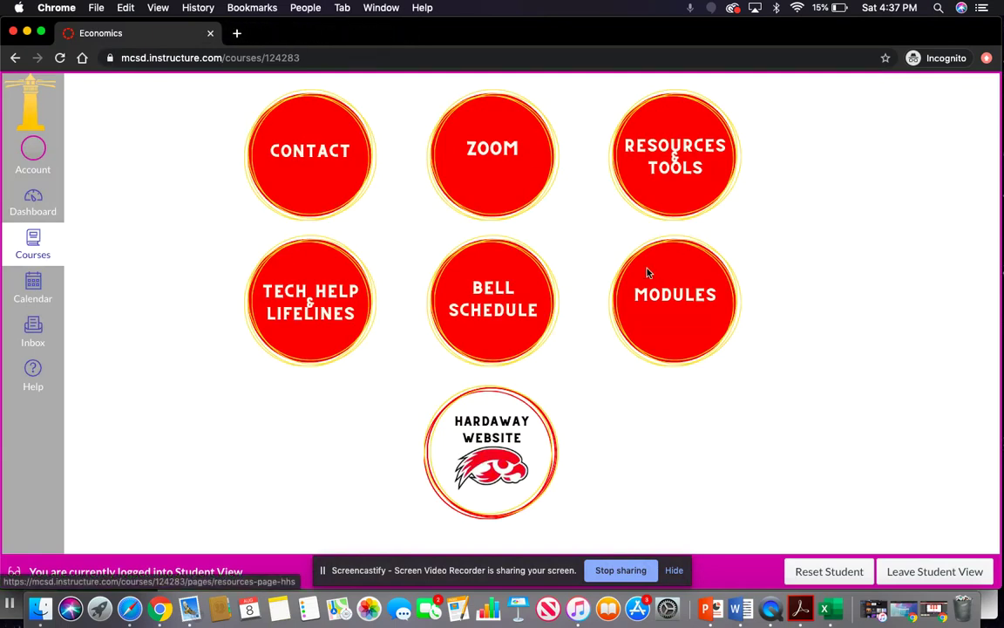
scroll(647, 271, "up", 3)
scroll(648, 271, "down", 3)
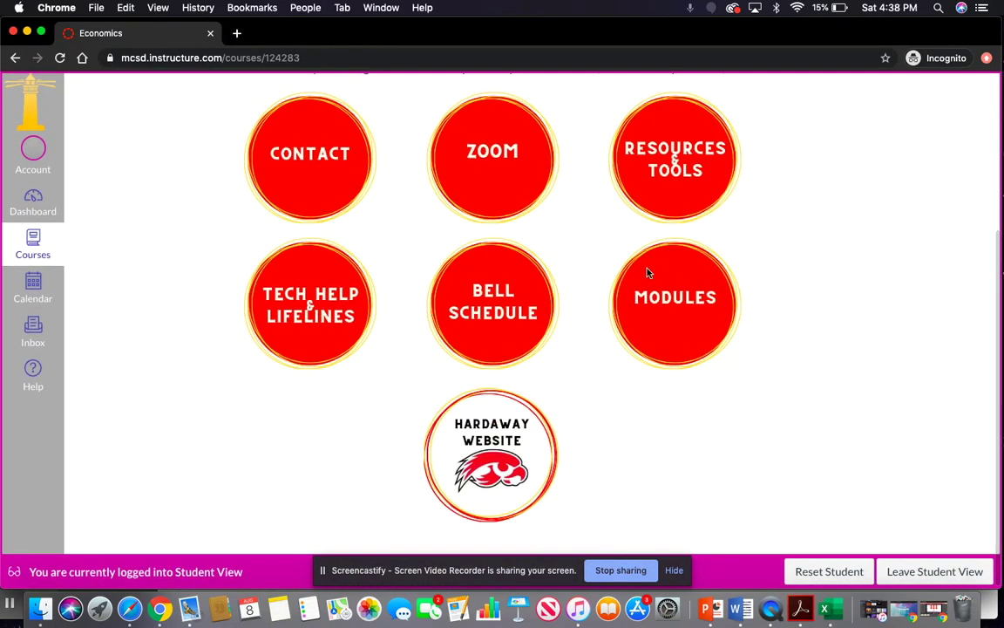
- Close the Student View preview, look over the Dashboard course cards, and go to Commons
left_click(13, 32)
left_click_drag(305, 67, 321, 27)
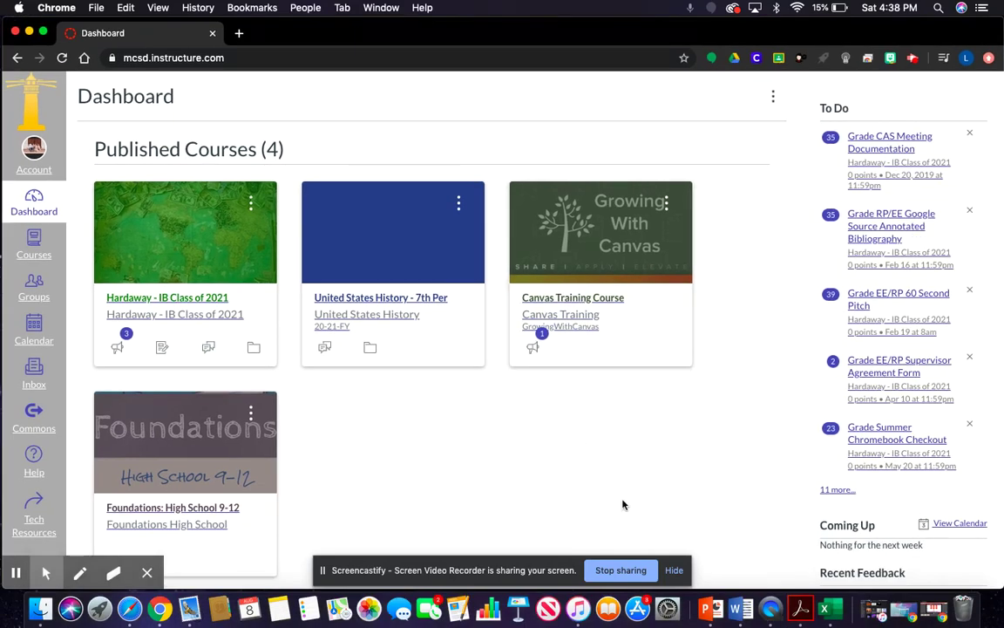
scroll(301, 410, "down", 5)
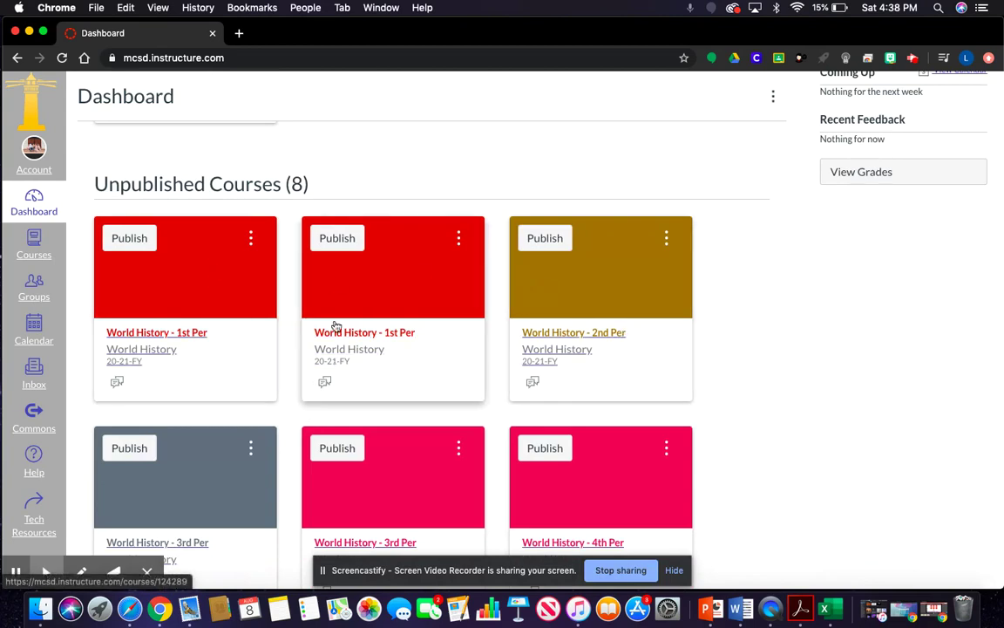
scroll(369, 328, "up", 5)
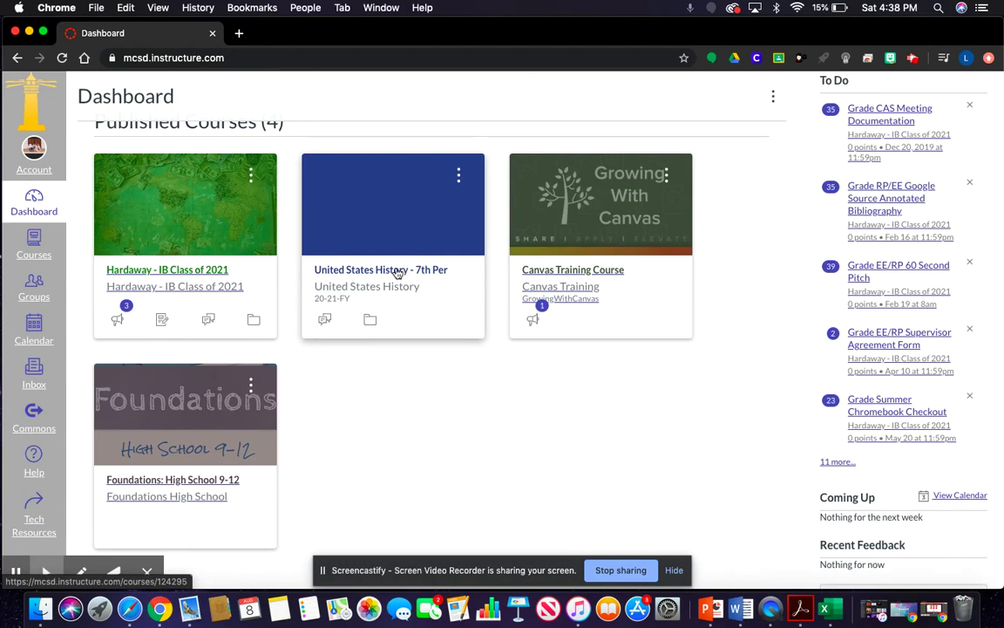
left_click(35, 419)
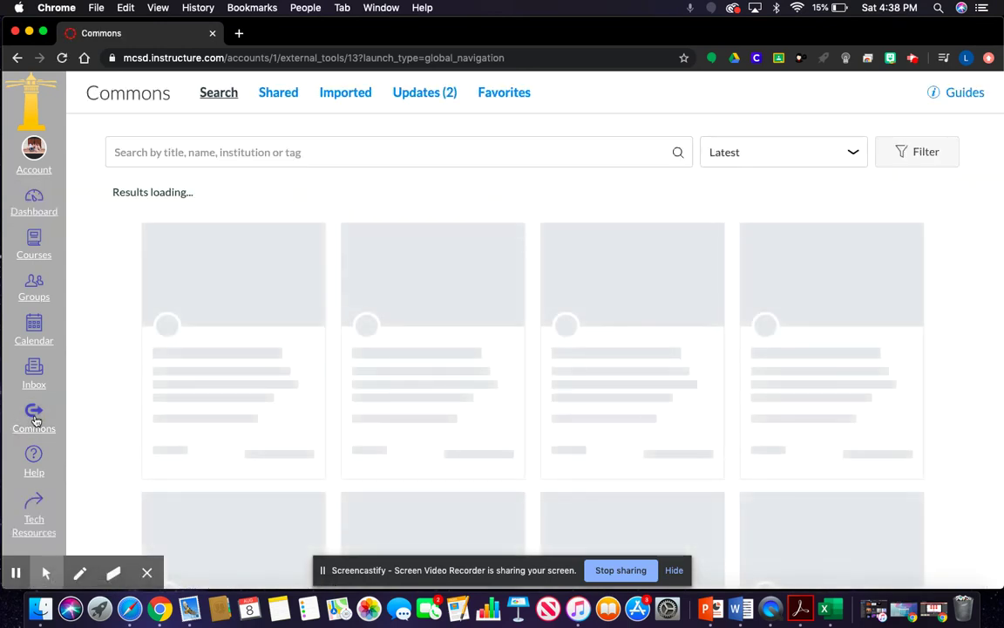
- Search Commons by the teacher's name and scroll through their 19 shared resources
left_click(142, 151)
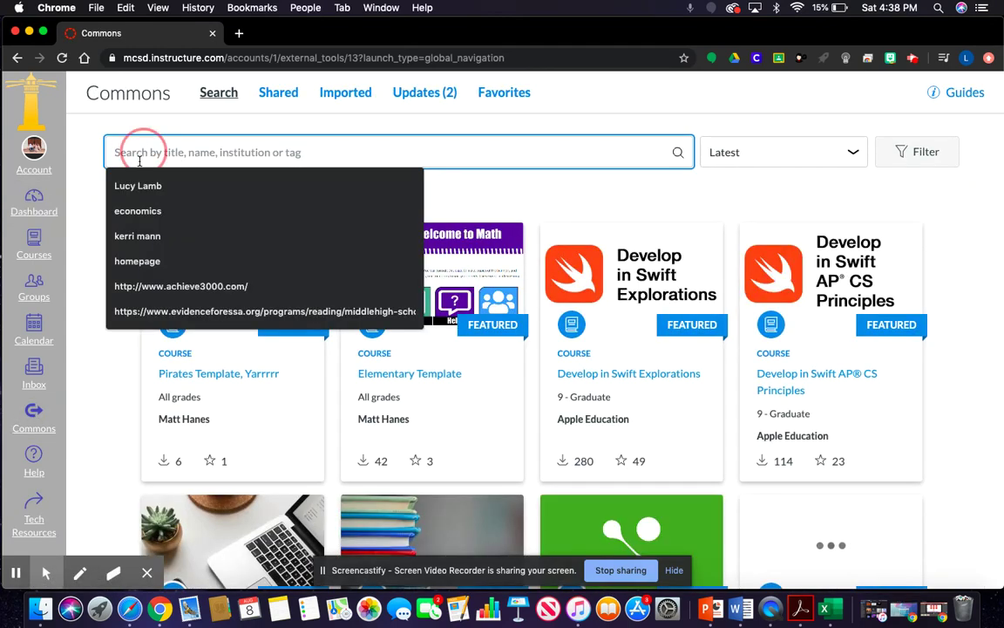
type("Lucy La")
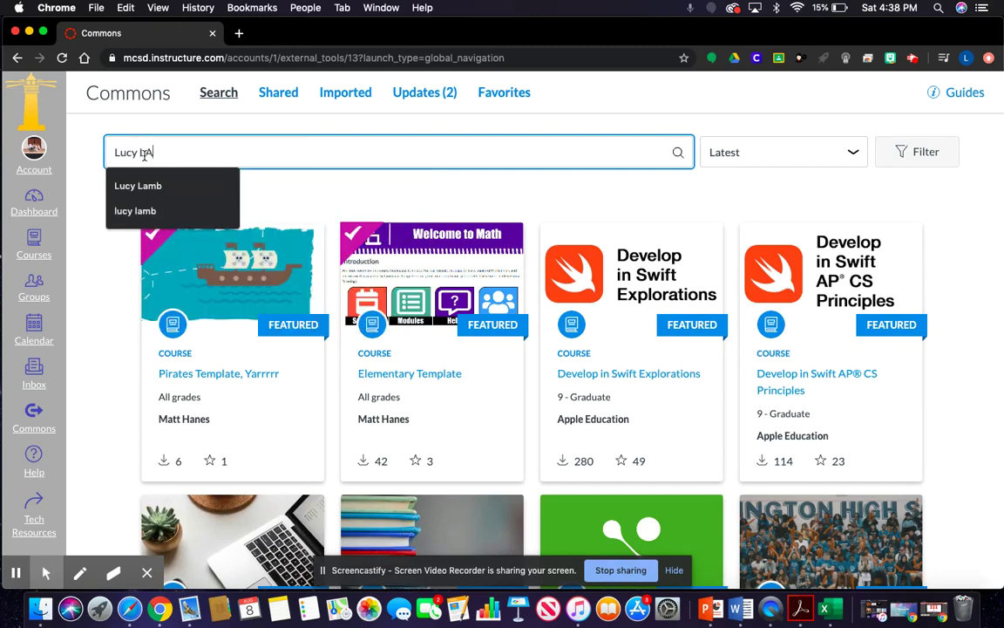
type("mv")
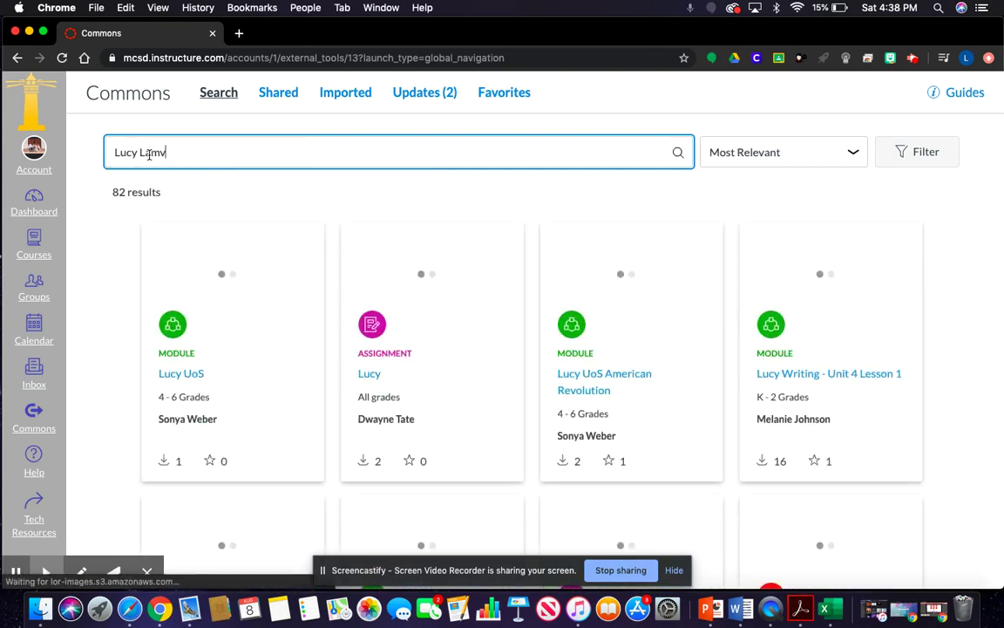
key("BackSpace")
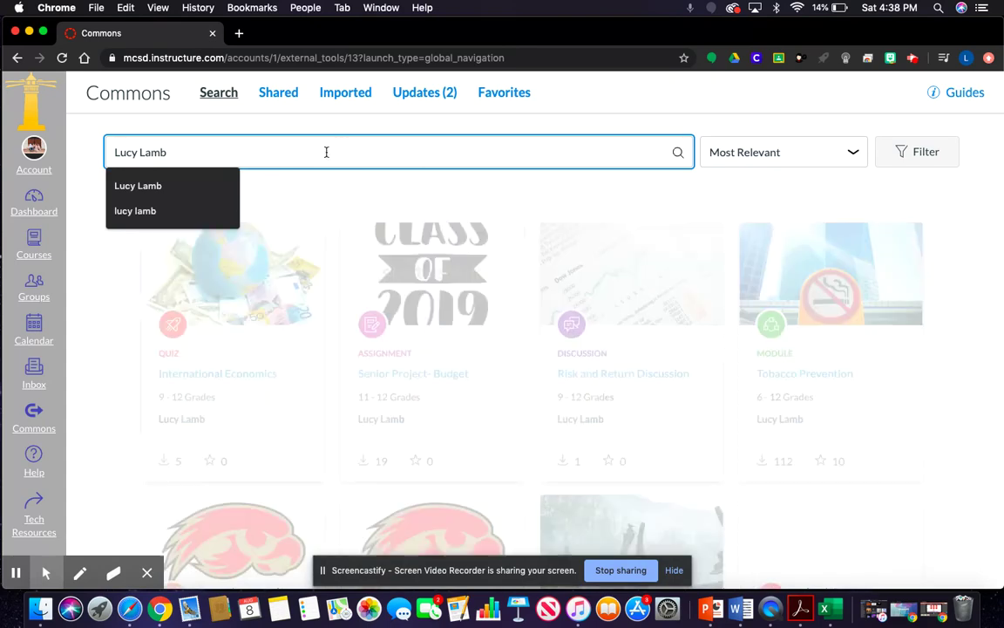
left_click(197, 189)
scroll(435, 276, "down", 5)
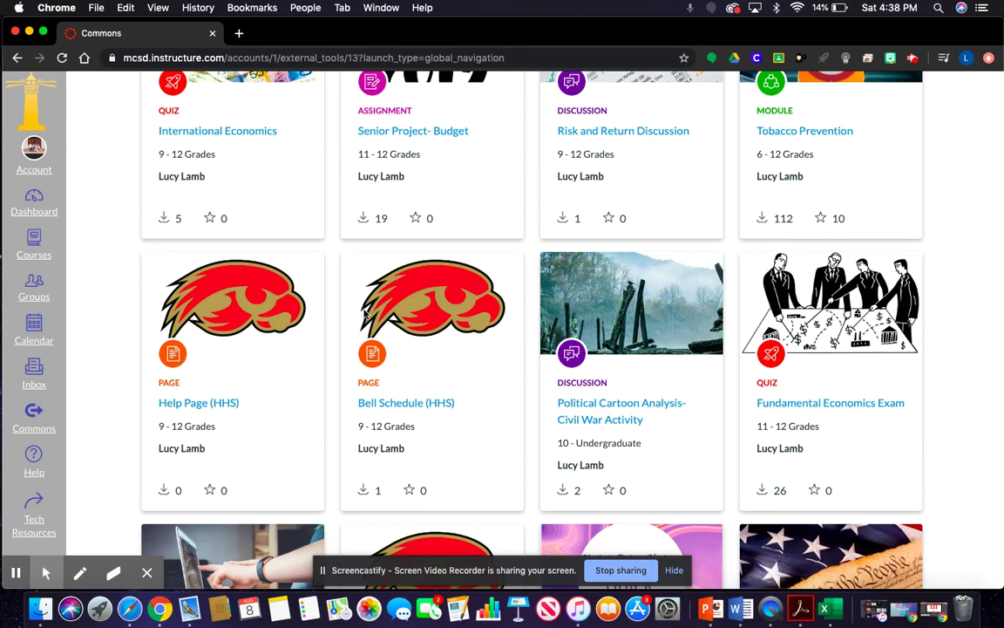
scroll(364, 313, "down", 7)
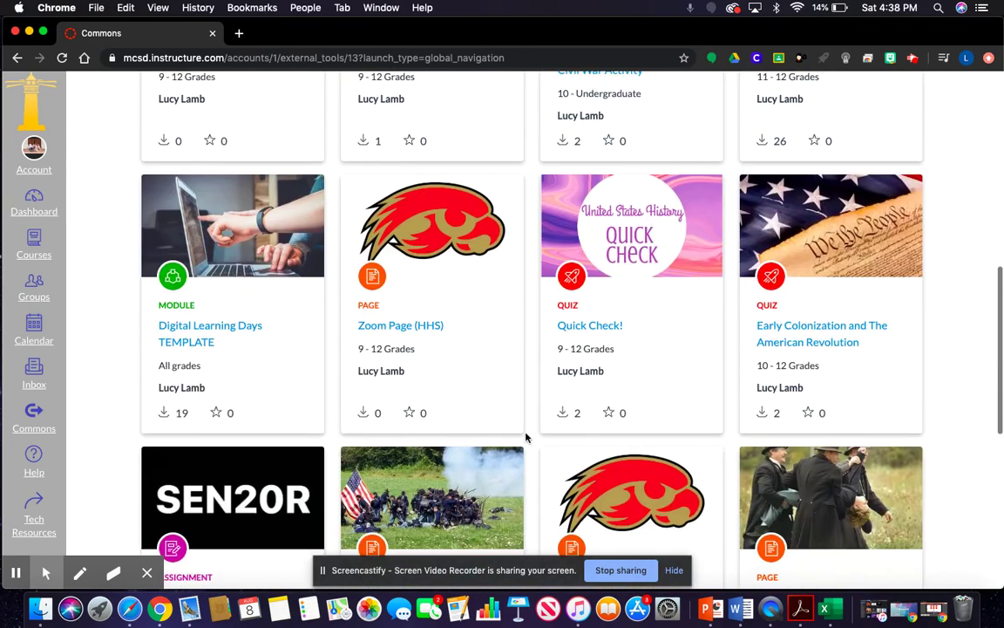
scroll(526, 438, "down", 3)
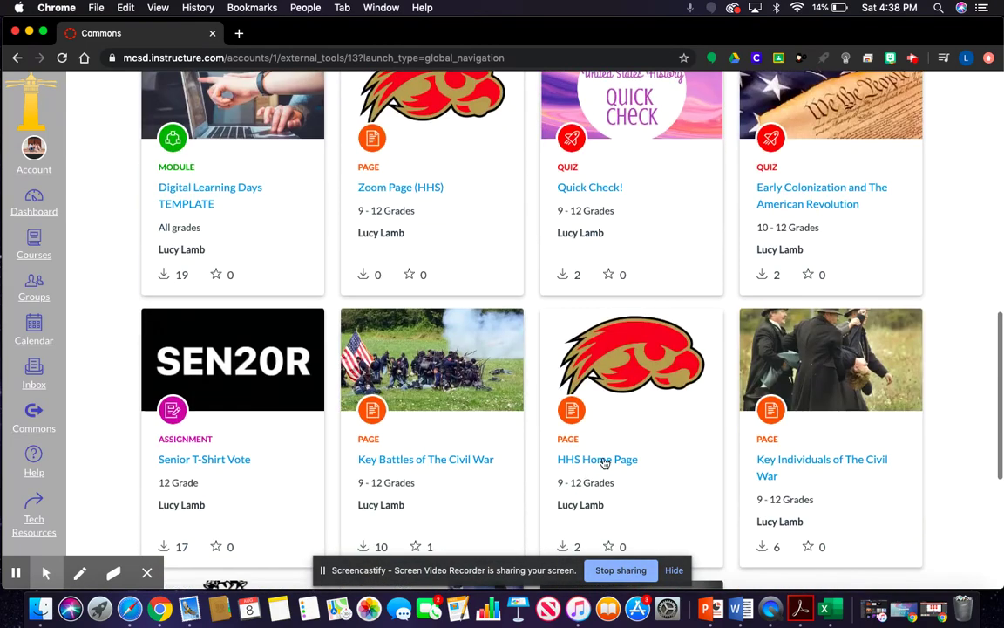
scroll(556, 251, "up", 4)
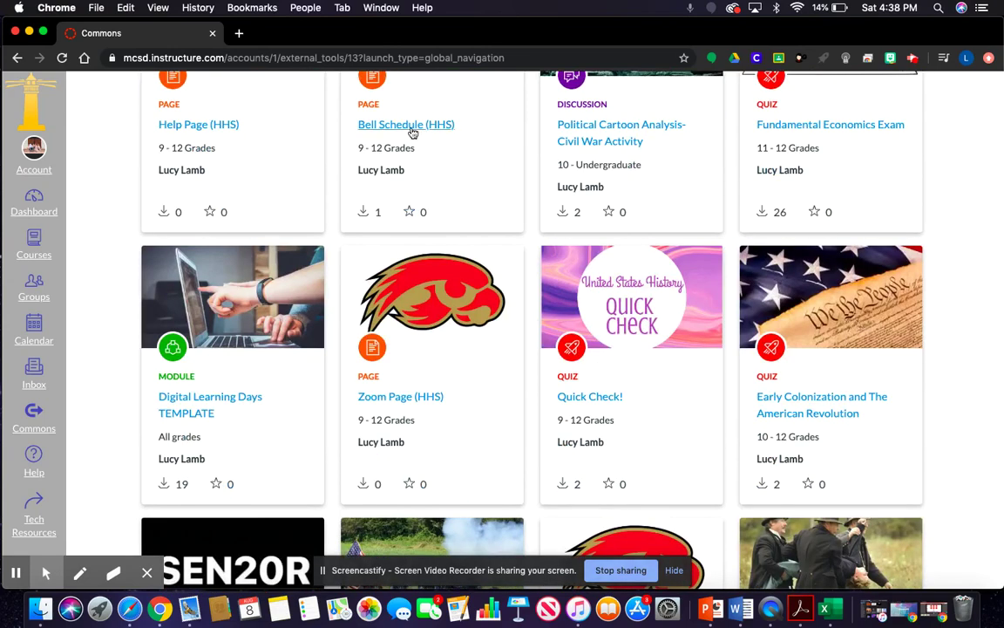
scroll(409, 131, "up", 2)
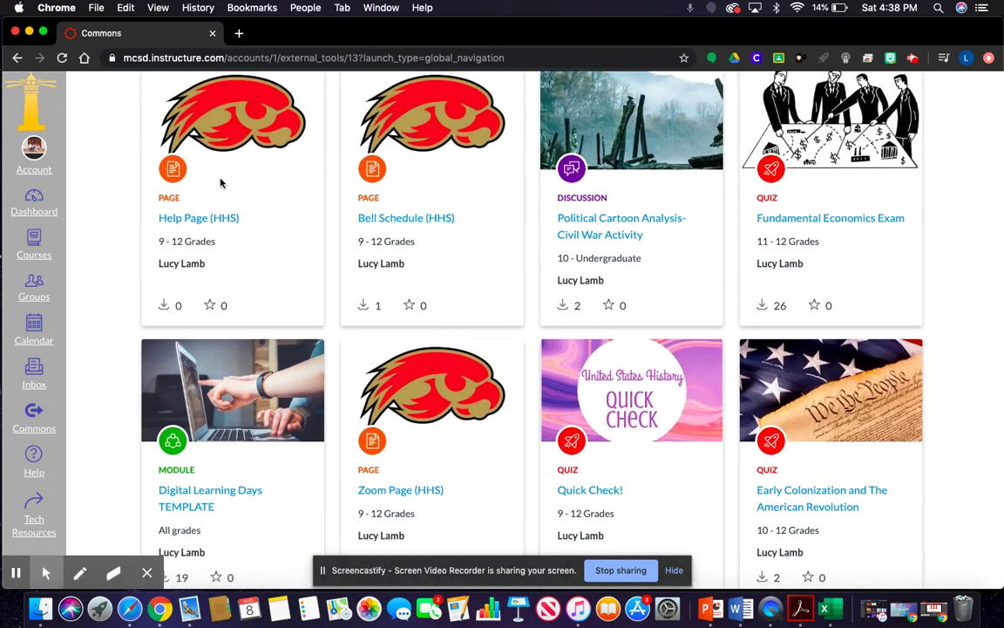
scroll(221, 184, "down", 9)
- Import HHS Home Page into United States History - 7th Per and go back to search
left_click(590, 331)
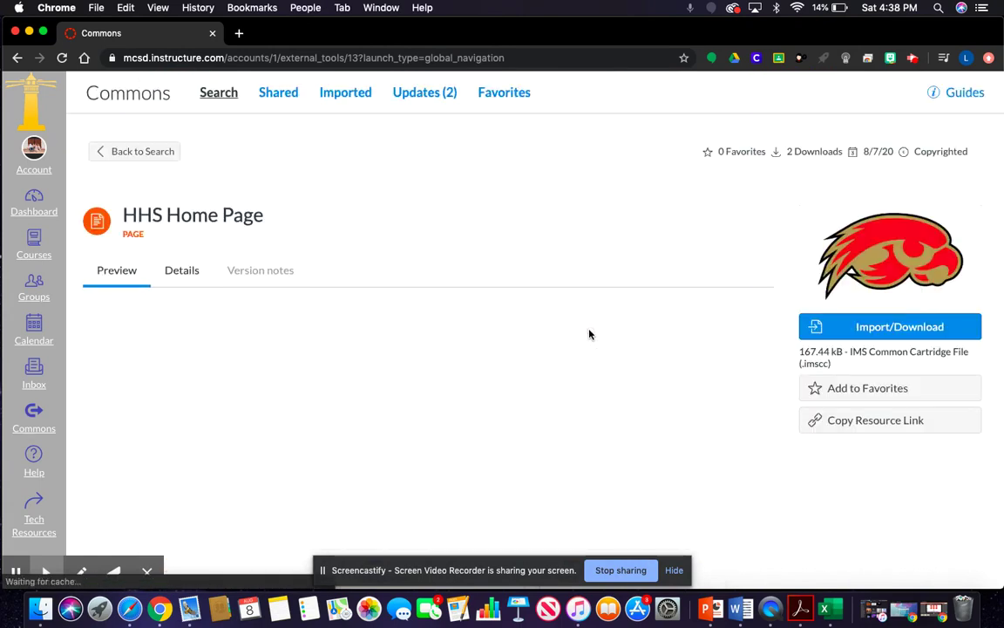
left_click(856, 329)
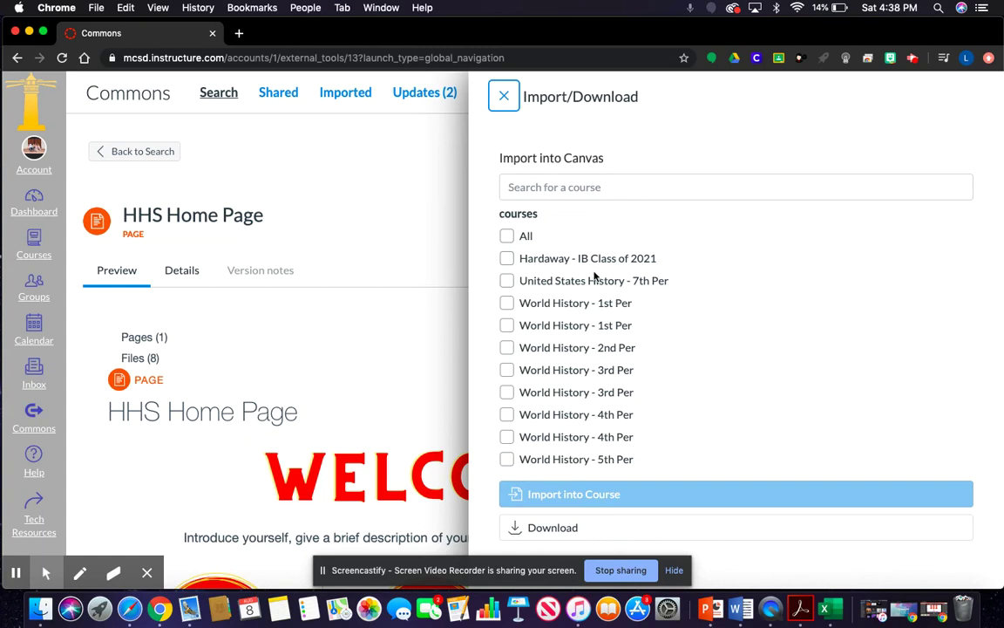
left_click(506, 281)
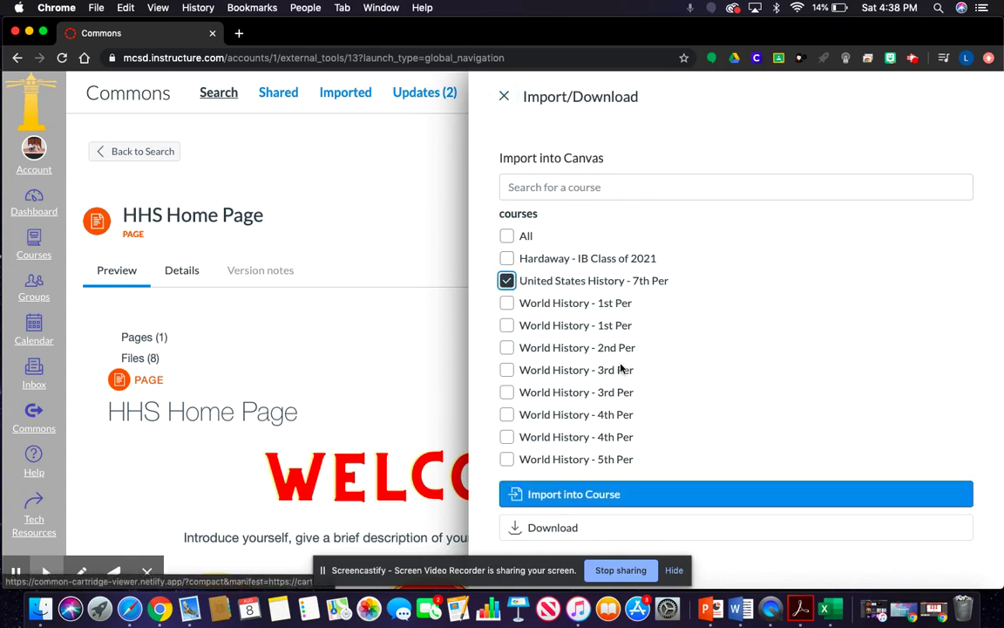
left_click(553, 494)
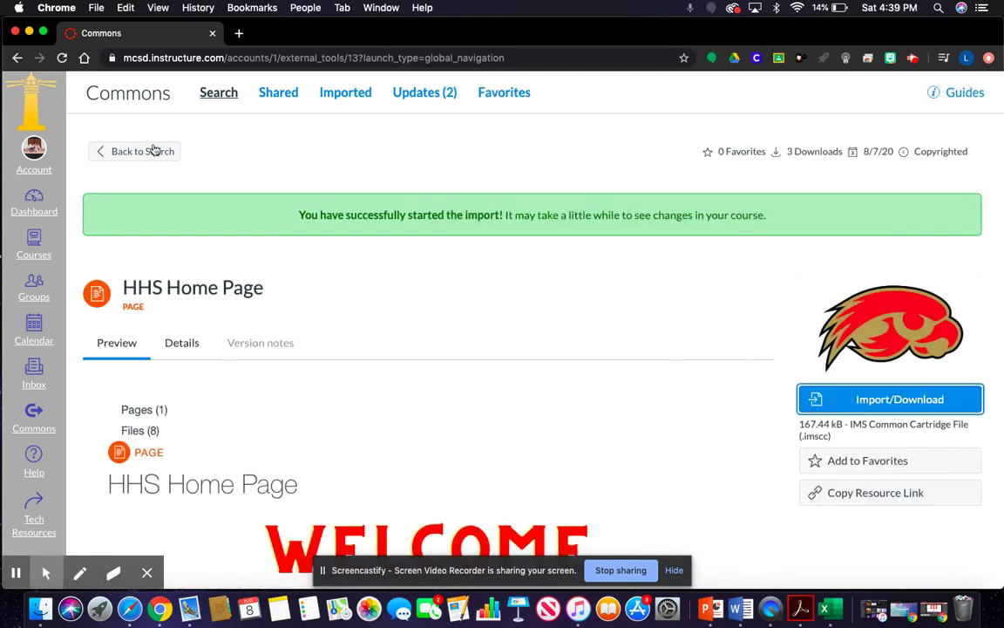
left_click(118, 151)
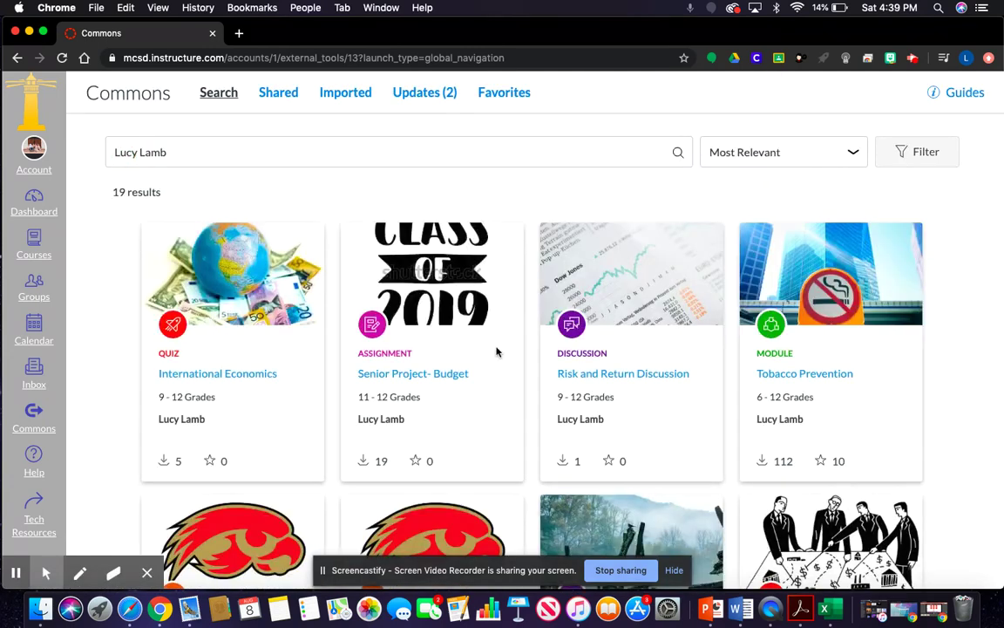
- Import Help Page (HHS) into United States History - 7th Per and return to results
scroll(497, 351, "down", 5)
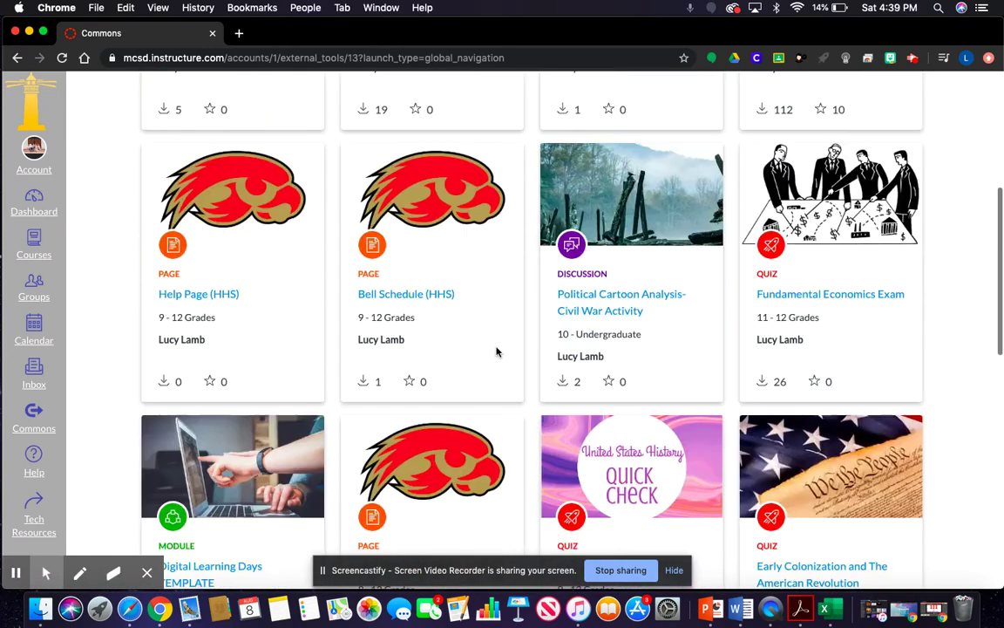
left_click(218, 296)
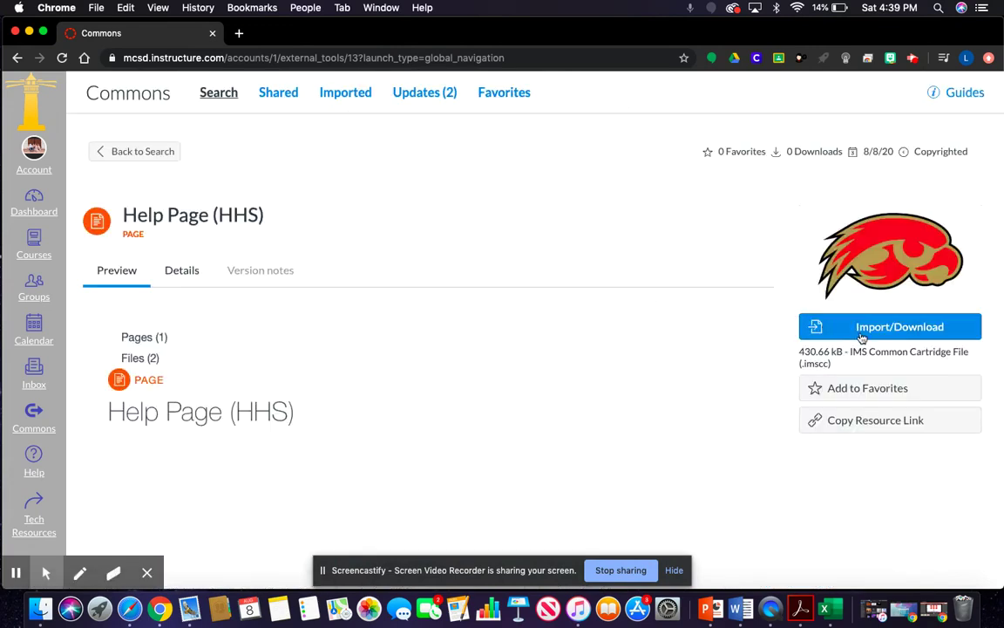
left_click(859, 330)
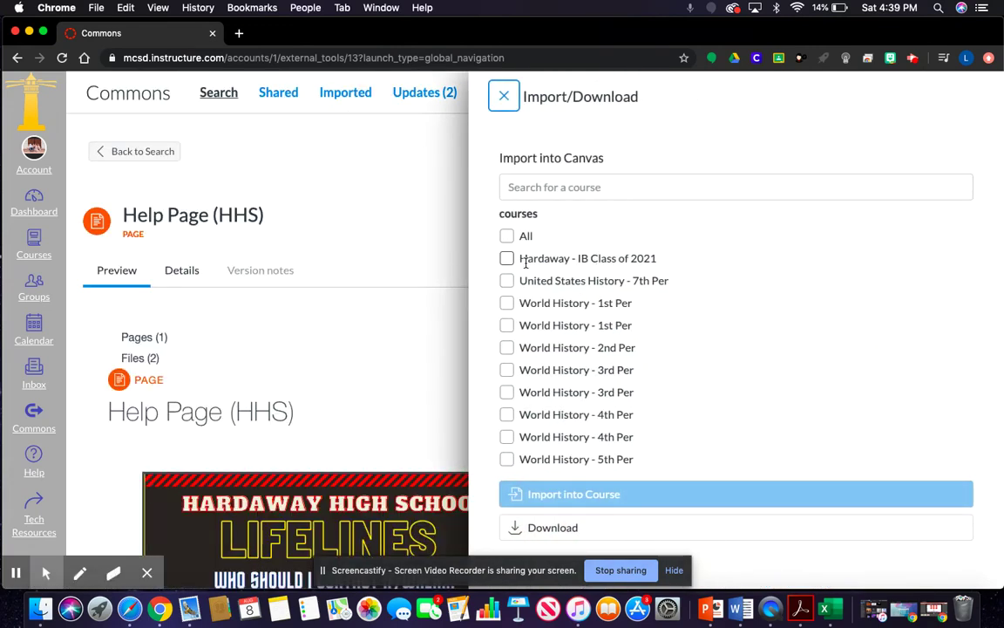
left_click(506, 281)
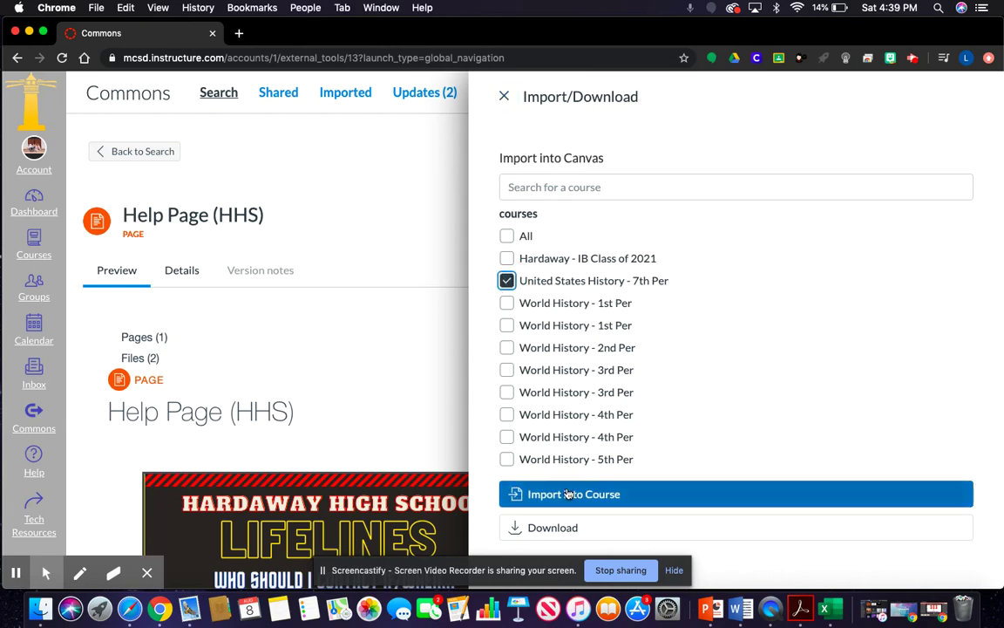
left_click(567, 494)
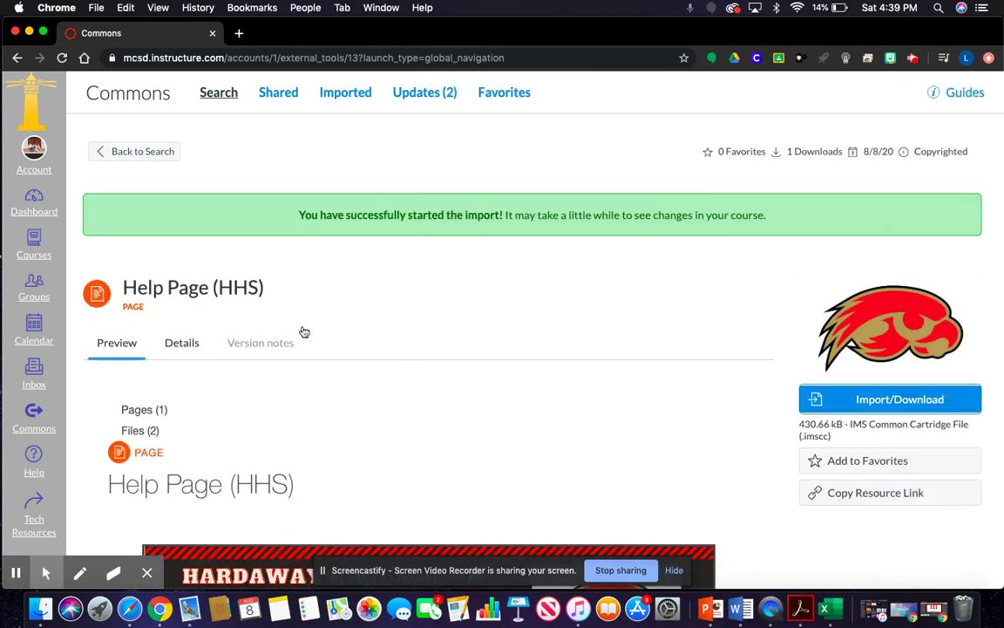
left_click(153, 154)
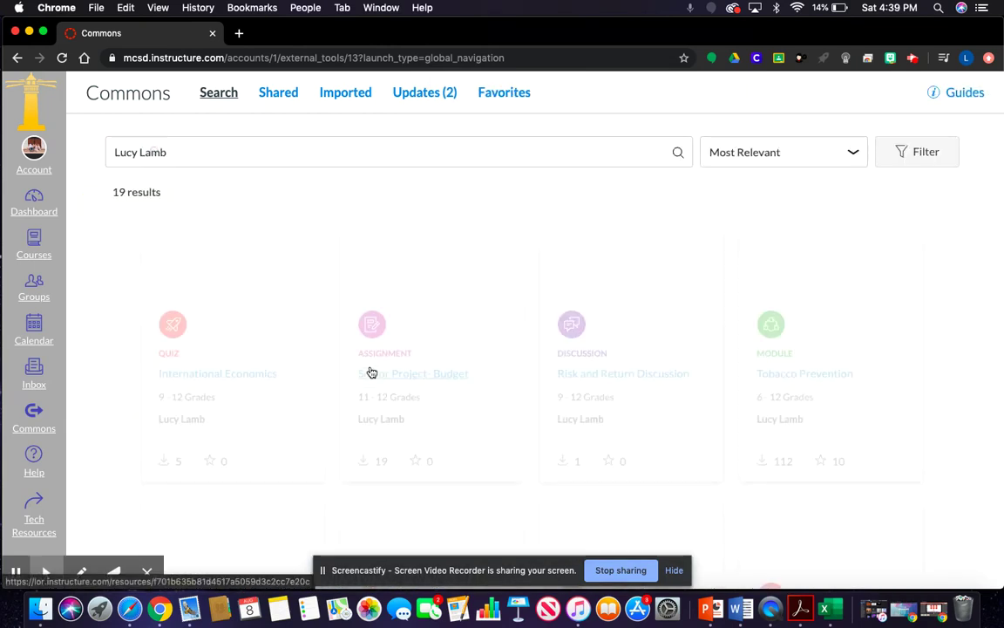
- Import Bell Schedule (HHS) into United States History - 7th Per and go back to search
scroll(362, 366, "down", 5)
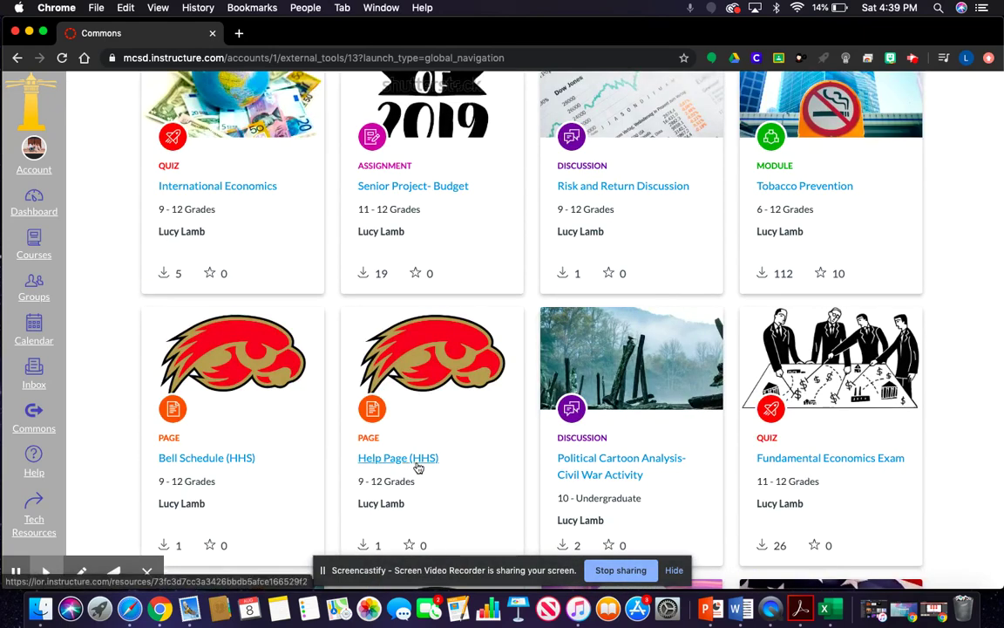
scroll(415, 466, "down", 1)
left_click(247, 424)
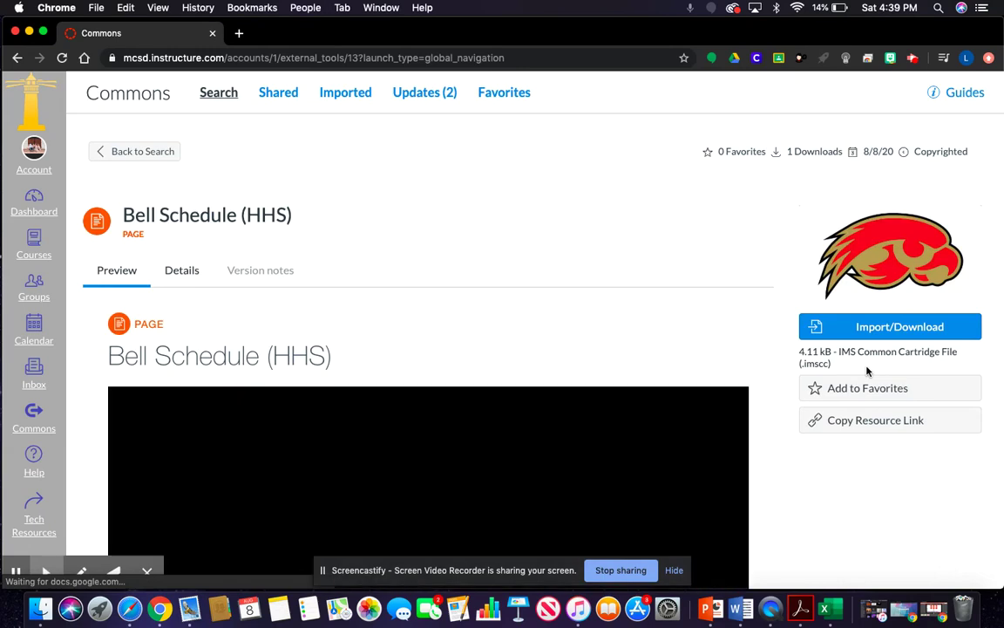
scroll(837, 375, "down", 1)
left_click(850, 288)
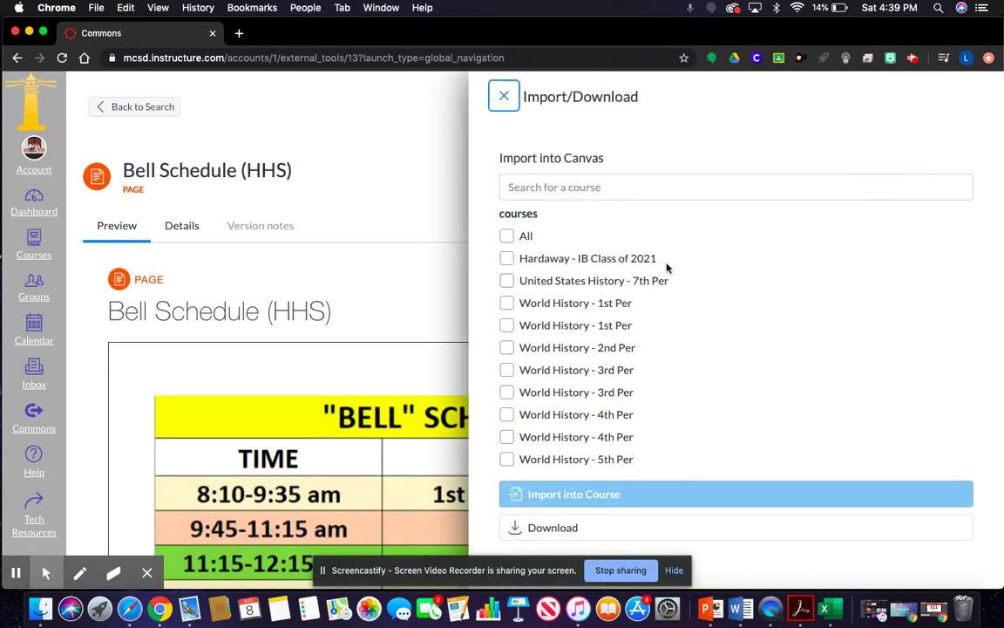
left_click(506, 280)
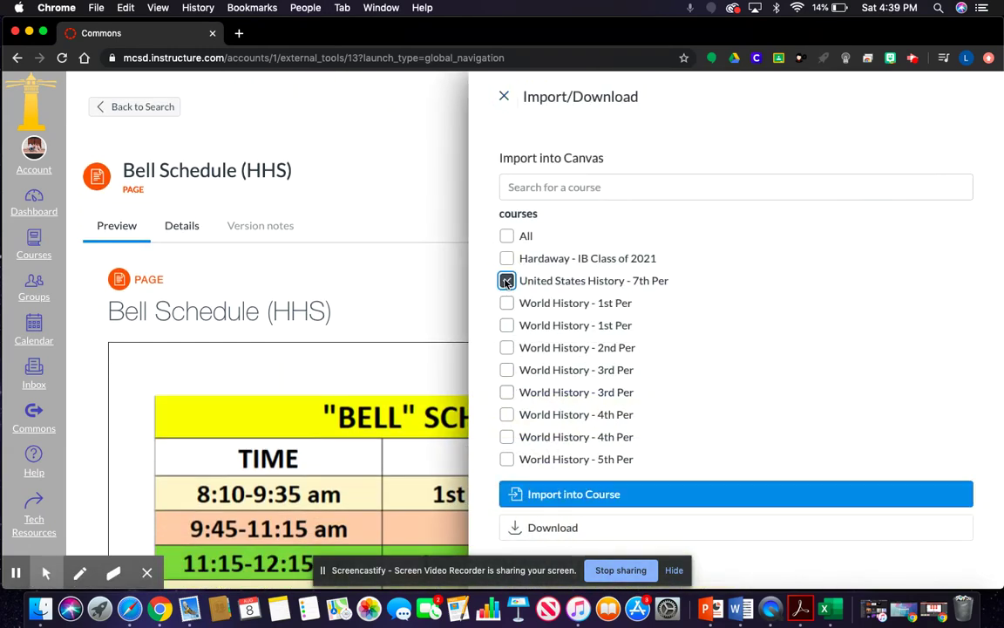
left_click(559, 497)
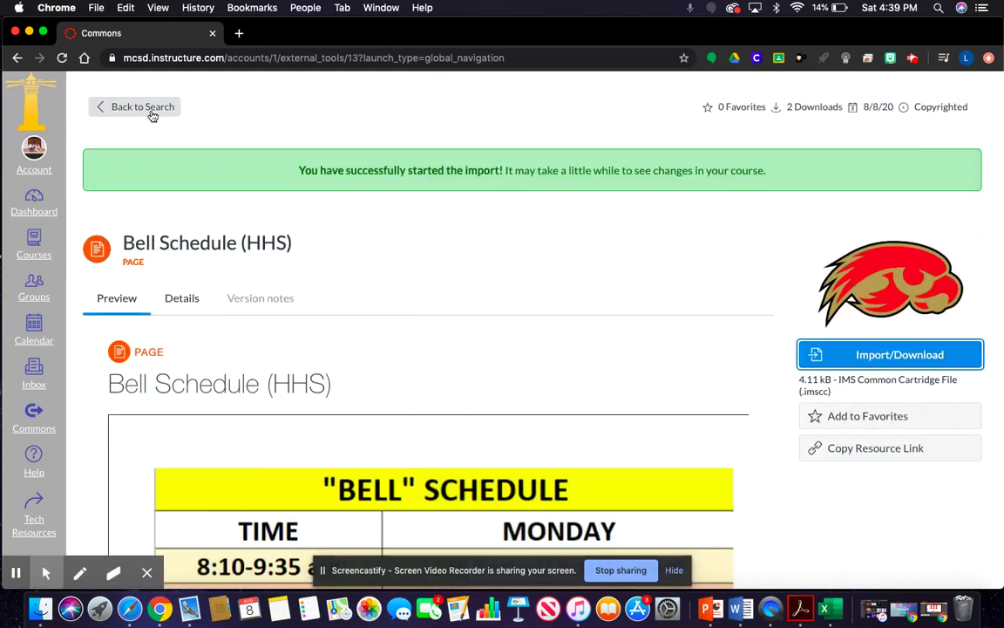
left_click(150, 110)
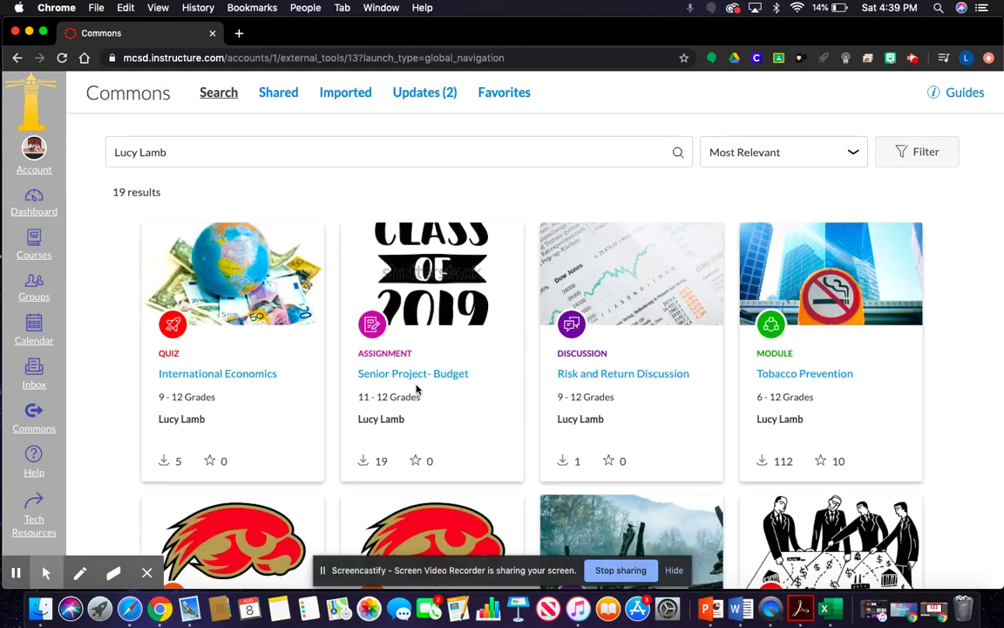
- Import Zoom Page (HHS) into United States History - 7th Per
scroll(416, 390, "down", 5)
scroll(417, 390, "down", 12)
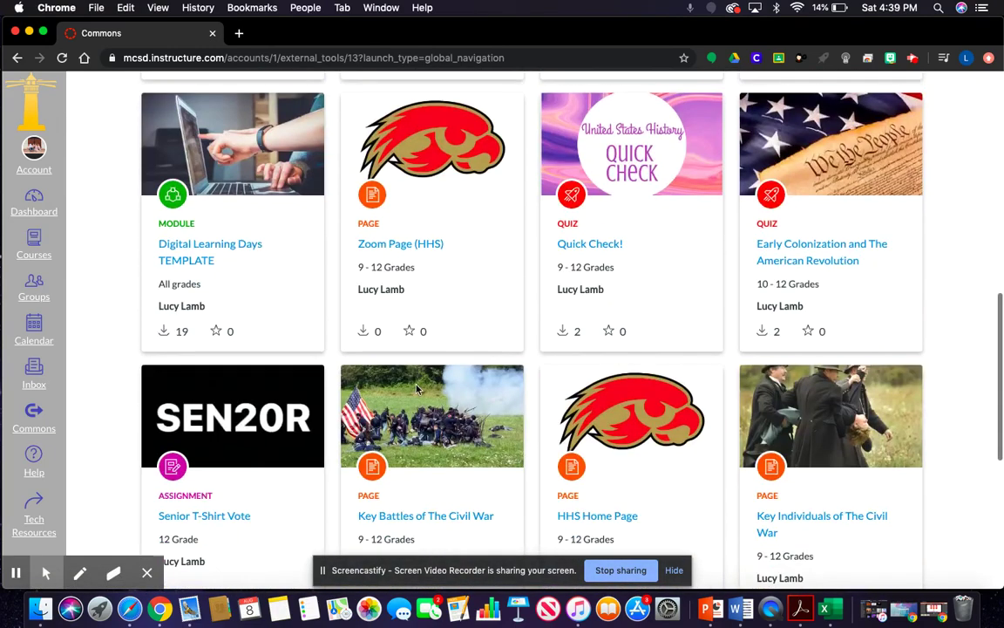
left_click(431, 226)
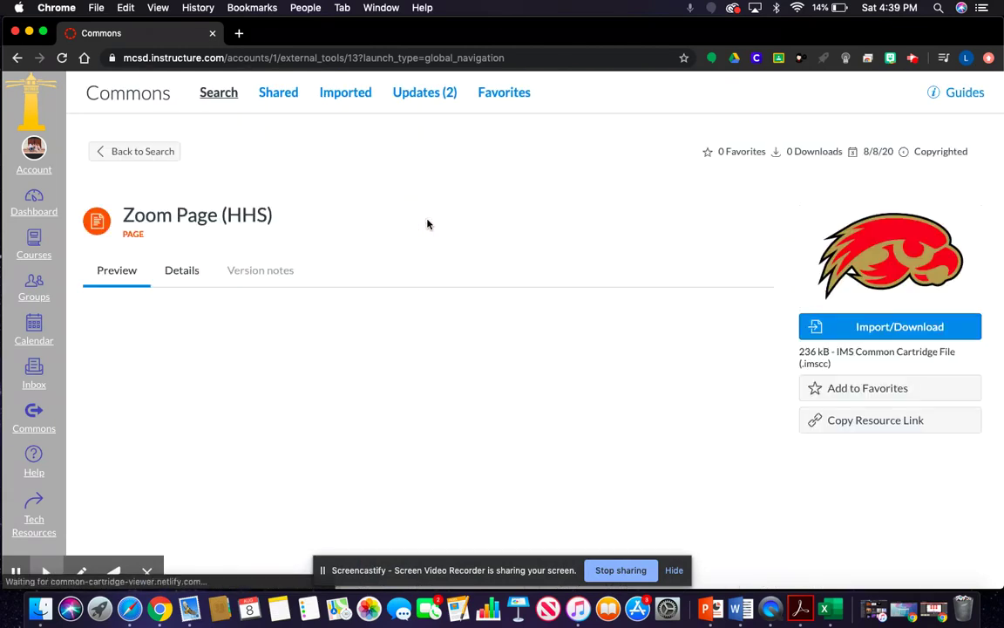
left_click(837, 337)
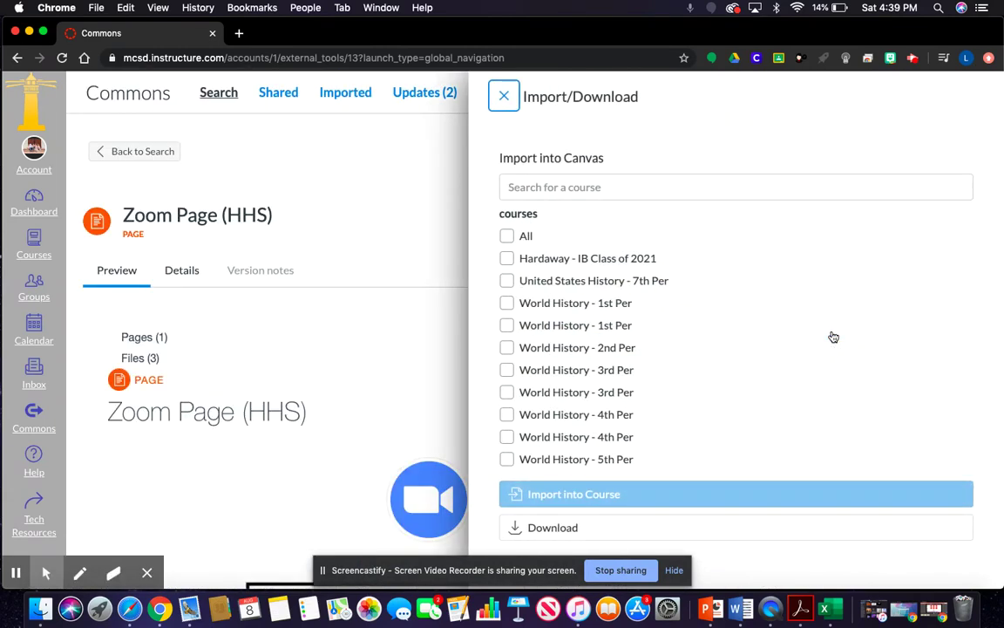
left_click(506, 281)
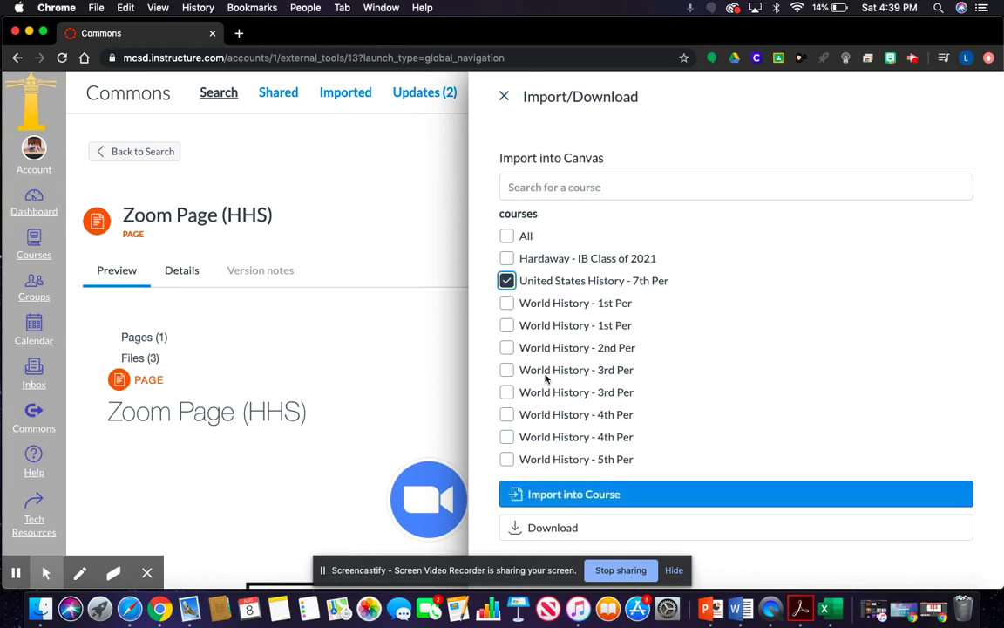
left_click(592, 497)
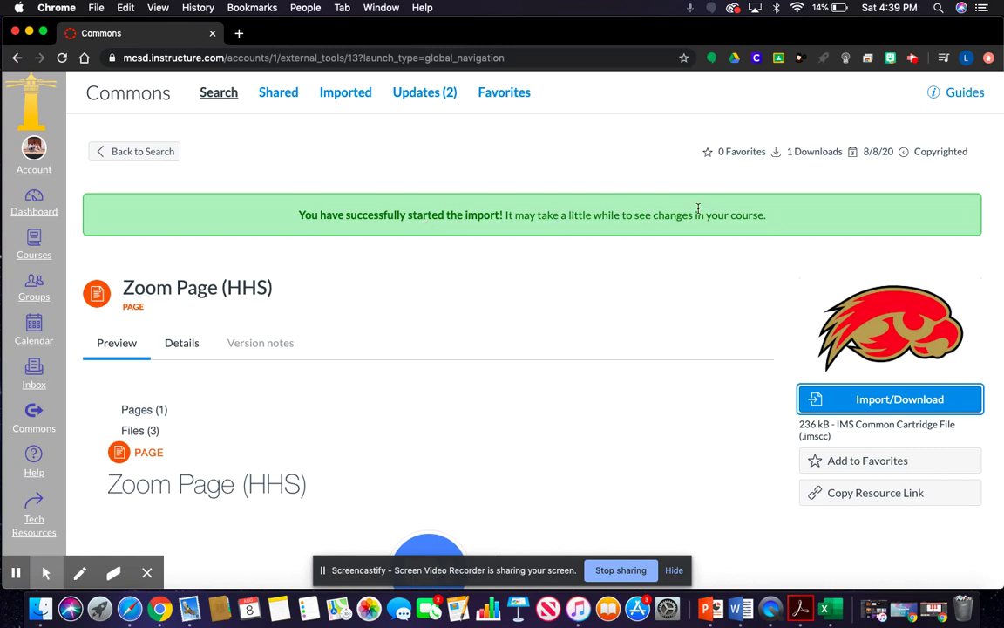
- Go to the Dashboard and open the United States History - 7th Per course card
left_click(34, 214)
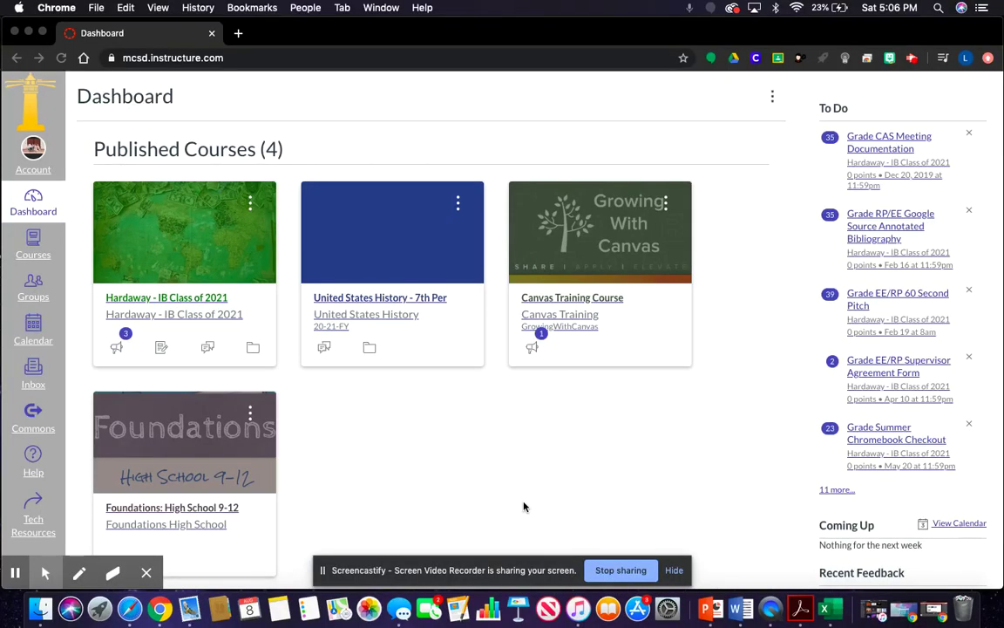
left_click(353, 298)
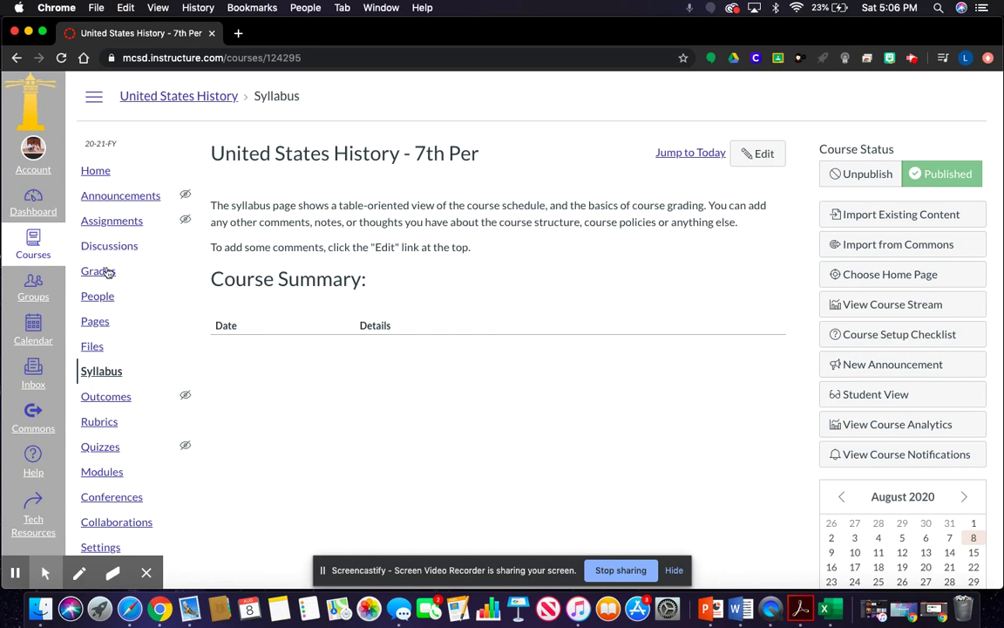
- In View All Pages, remove then re-apply HHS Home Page as the course front page
left_click(97, 325)
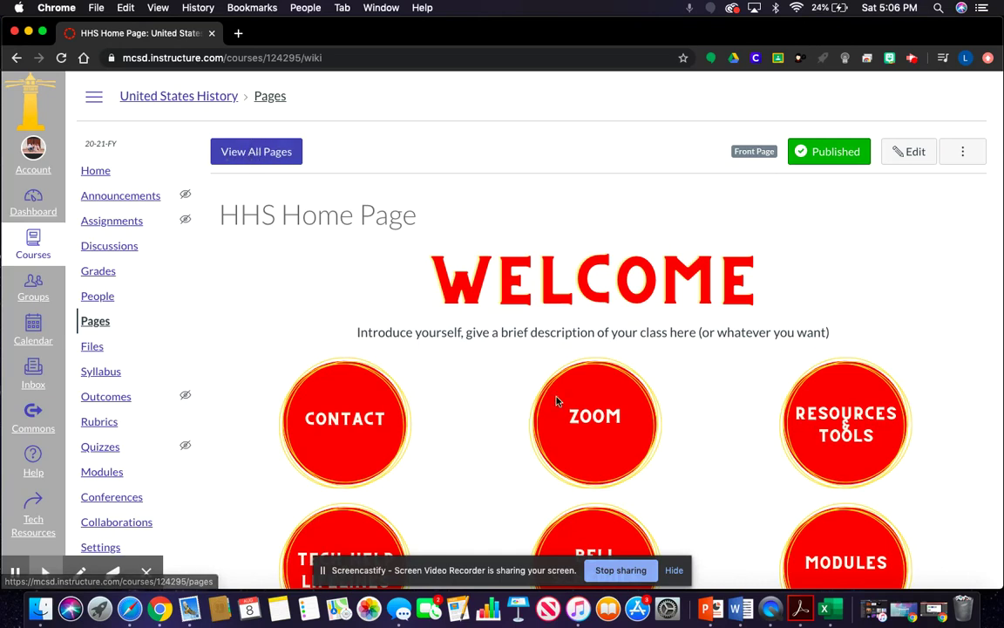
left_click(274, 153)
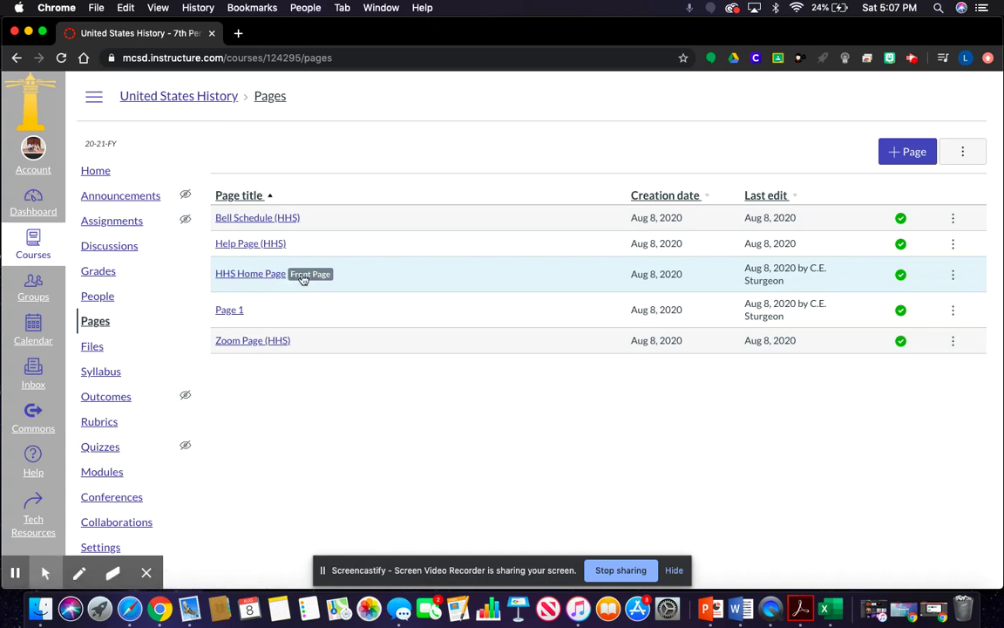
left_click(953, 278)
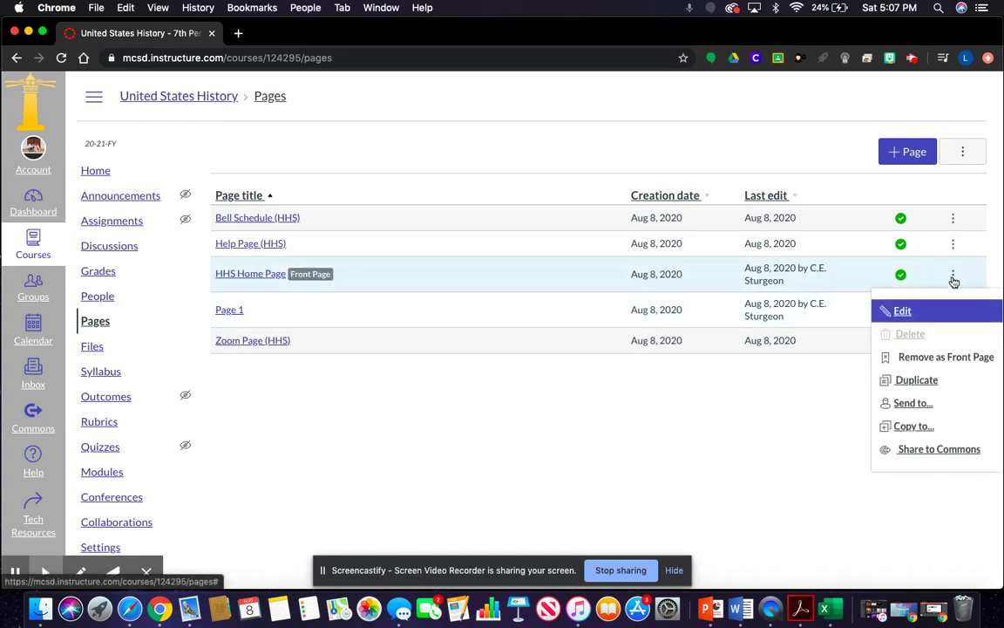
left_click(957, 356)
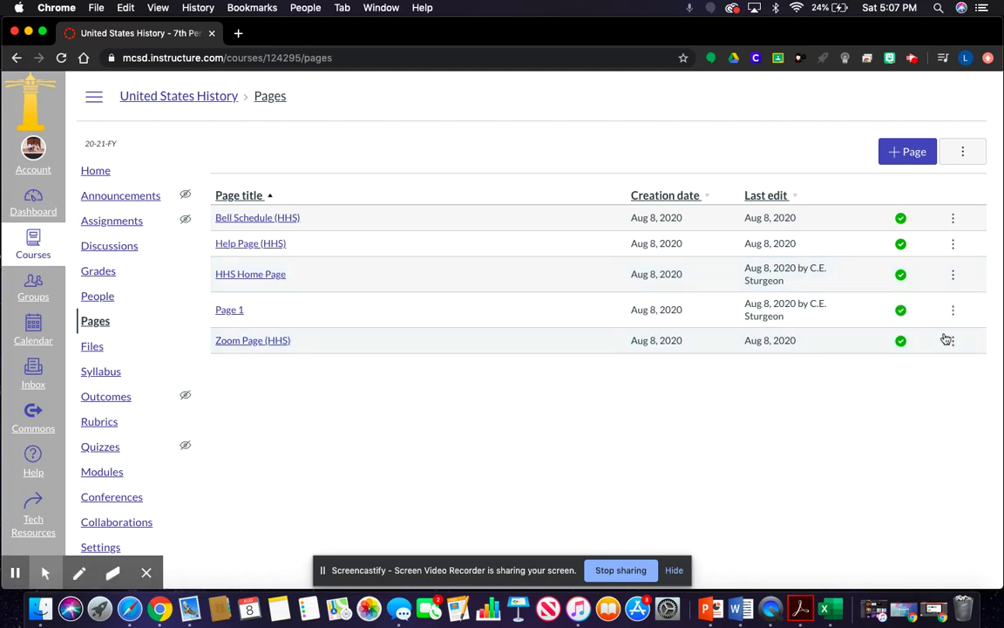
left_click(954, 275)
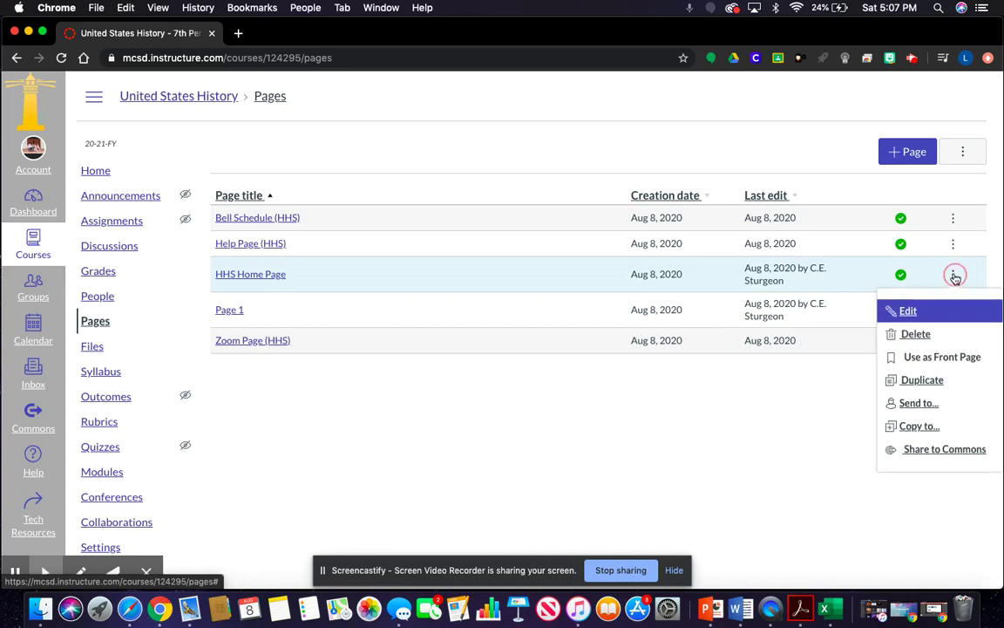
left_click(955, 359)
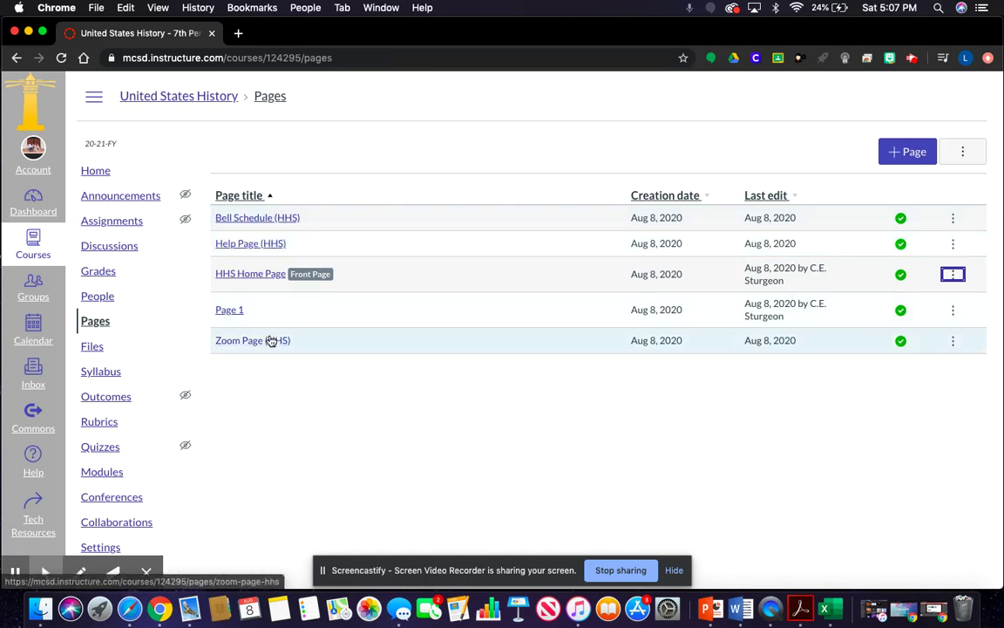
- Save a new blank page titled 'Contact Page' and return to the full pages list
left_click(899, 157)
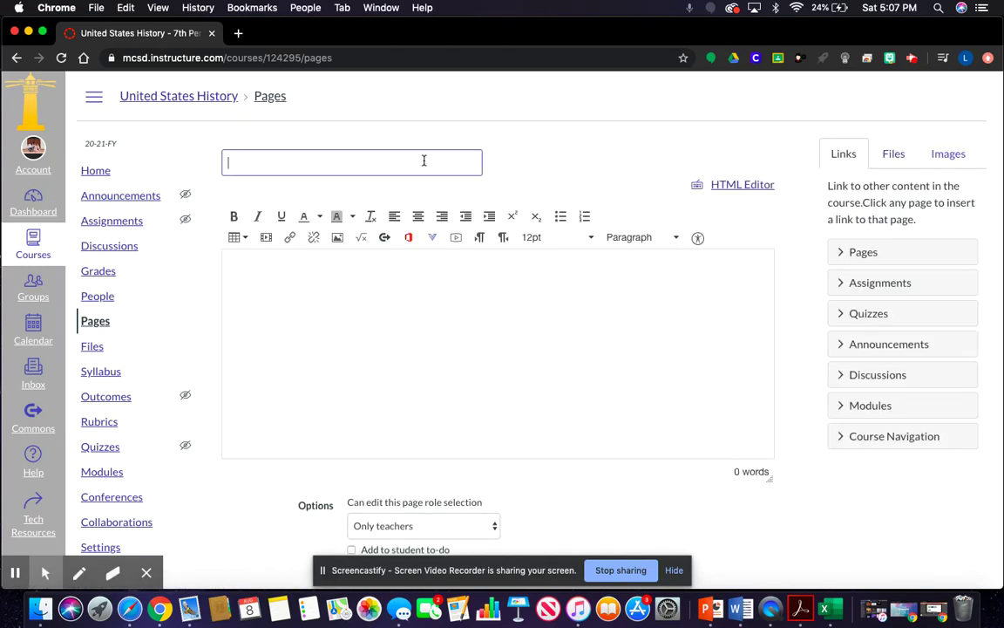
left_click(422, 161)
type("Cont")
type("a")
key("BackSpace")
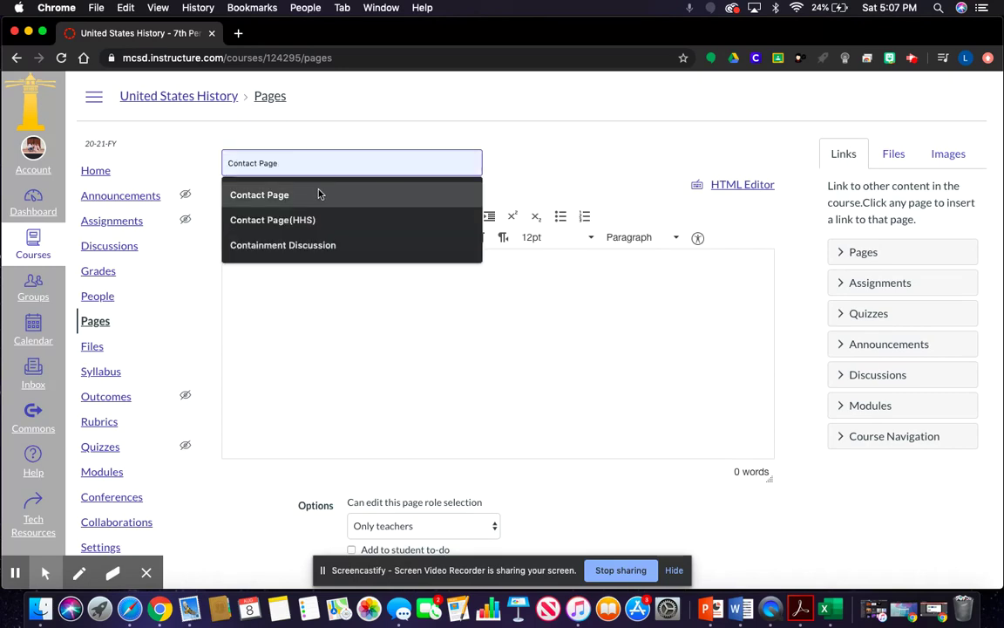
left_click(319, 192)
left_click(419, 326)
scroll(420, 326, "down", 3)
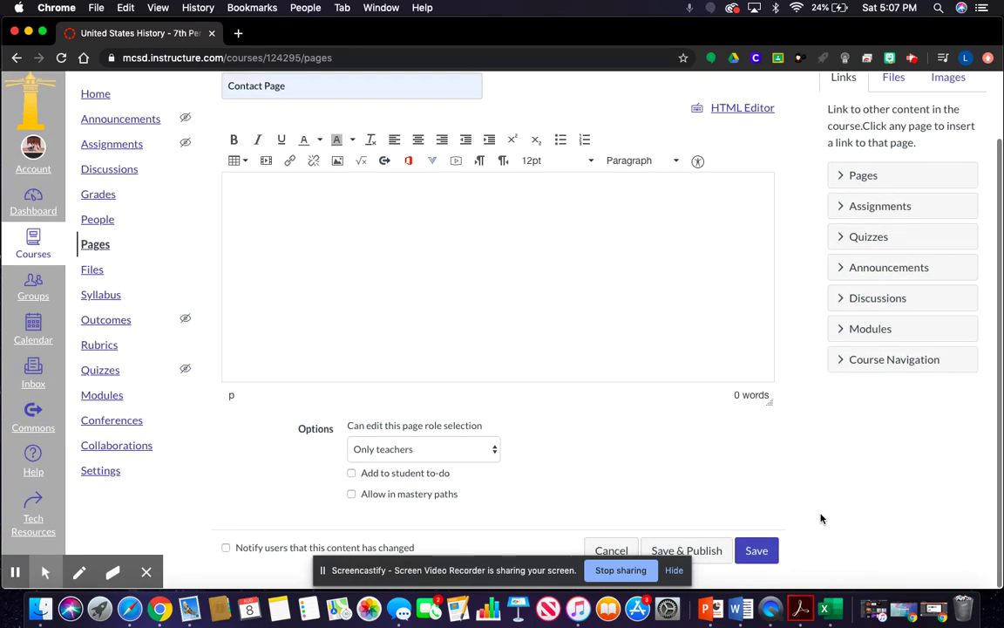
left_click(746, 555)
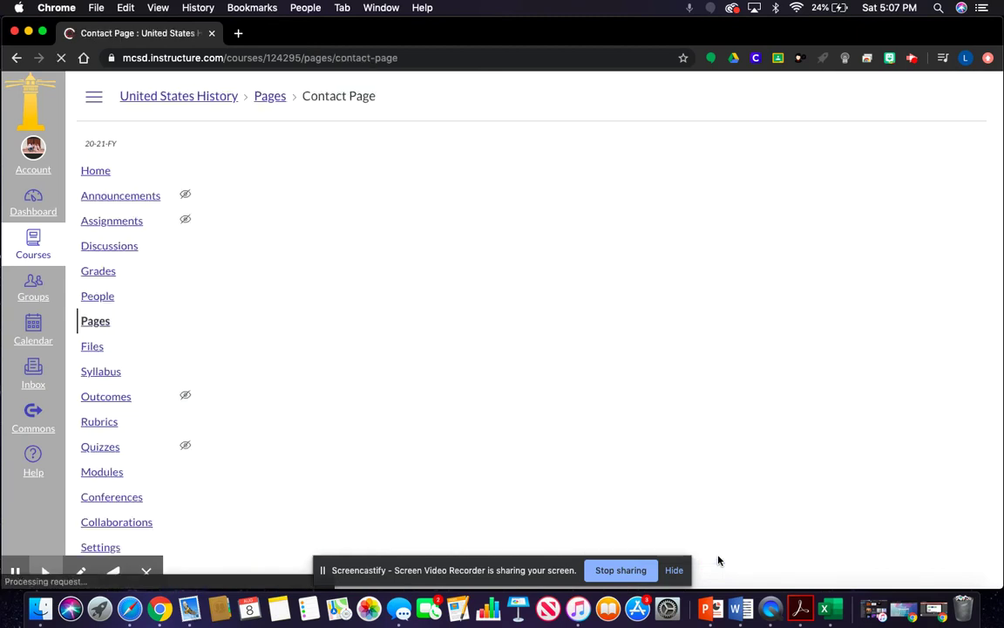
left_click(288, 152)
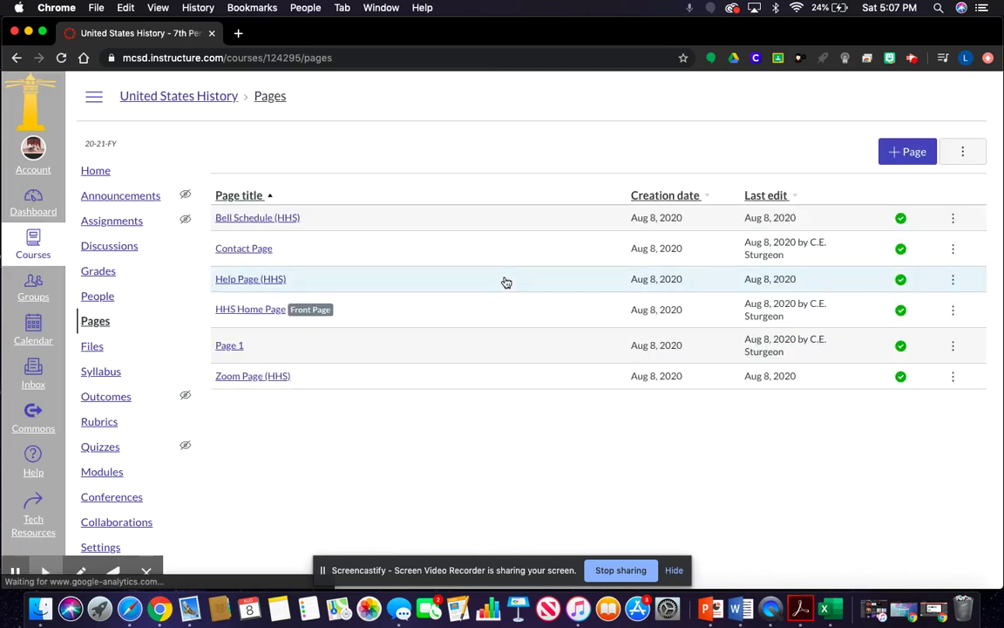
- Save and publish a blank page titled 'Resources Page', then return to the pages list
left_click(892, 150)
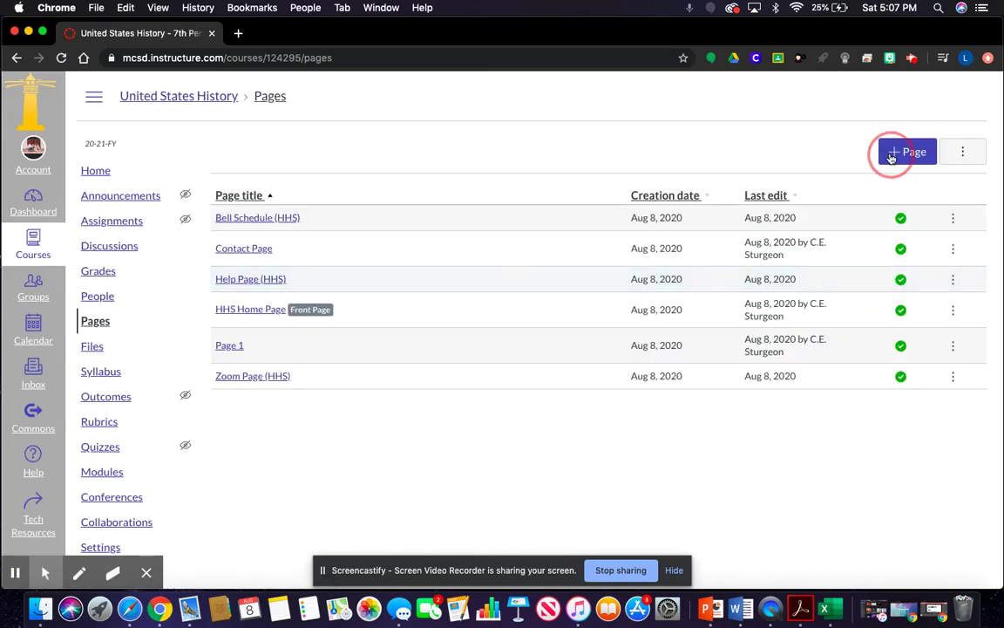
type("Re")
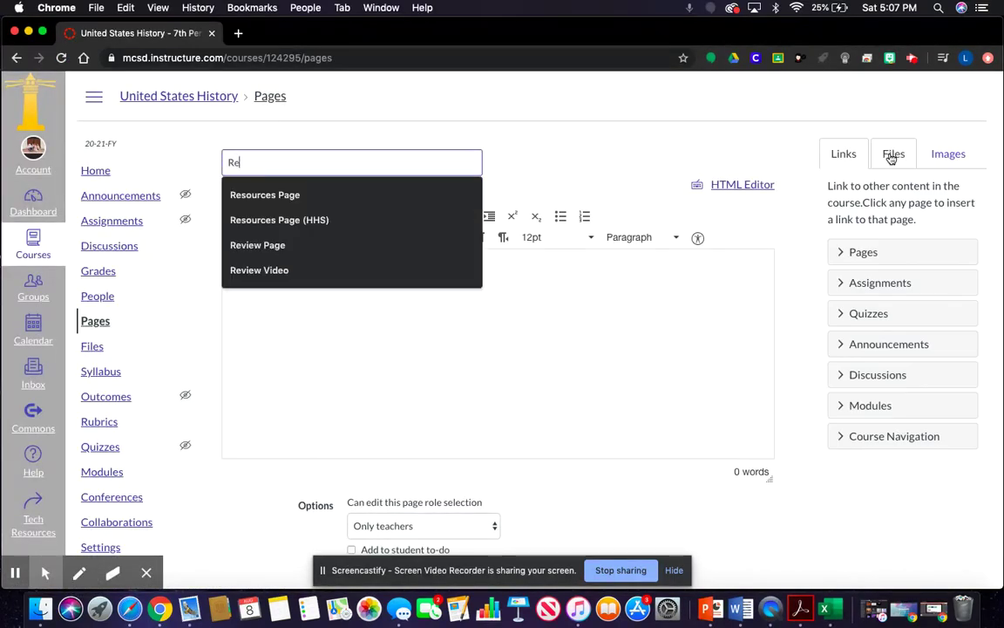
left_click(431, 201)
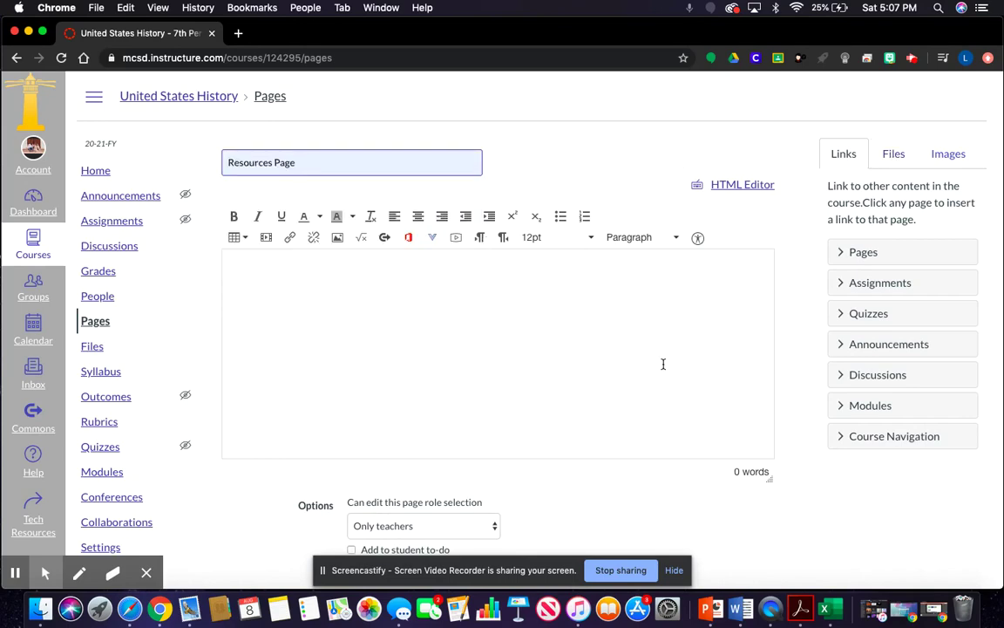
scroll(663, 364, "down", 2)
left_click(722, 555)
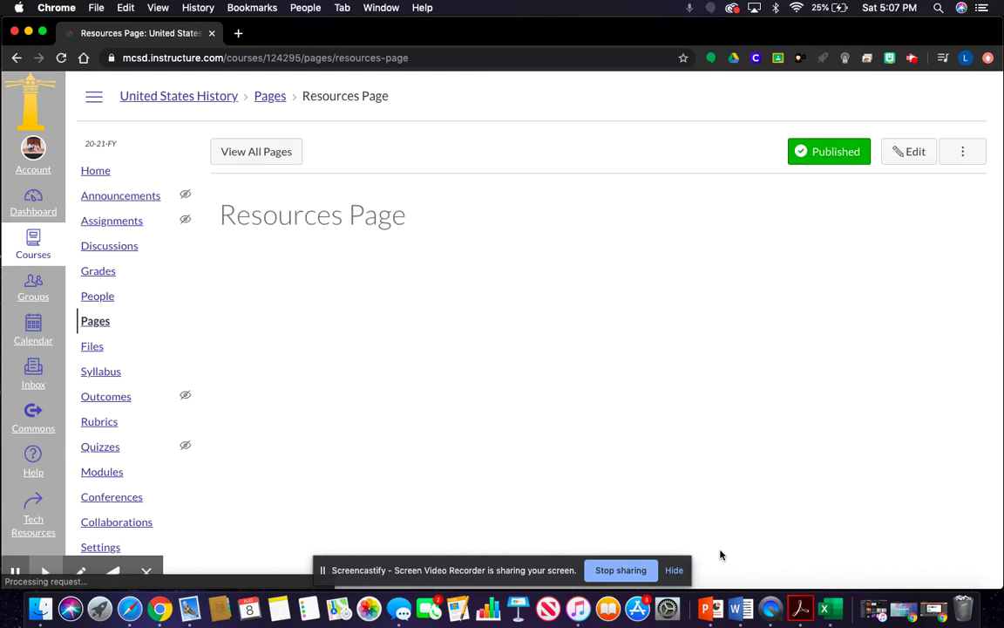
left_click(272, 154)
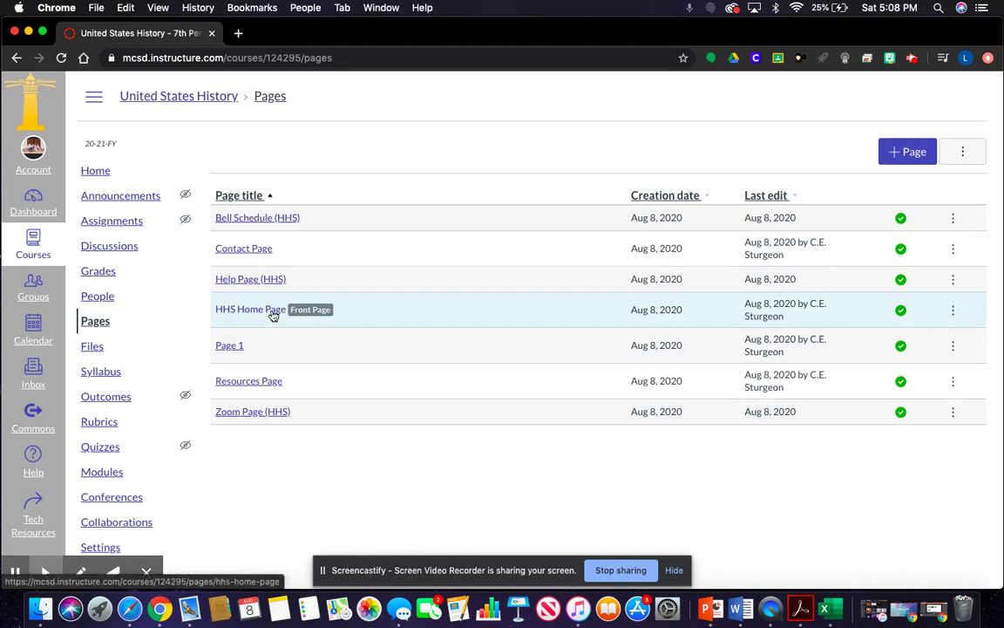
- Set the course home to Pages Front Page (HHS Home Page) and save
left_click(103, 175)
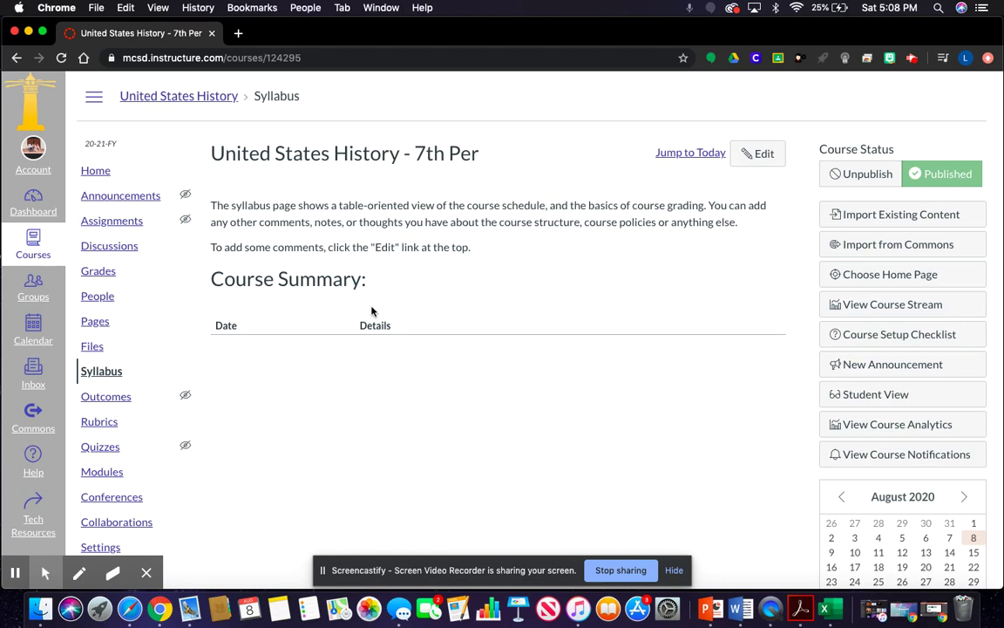
left_click(867, 283)
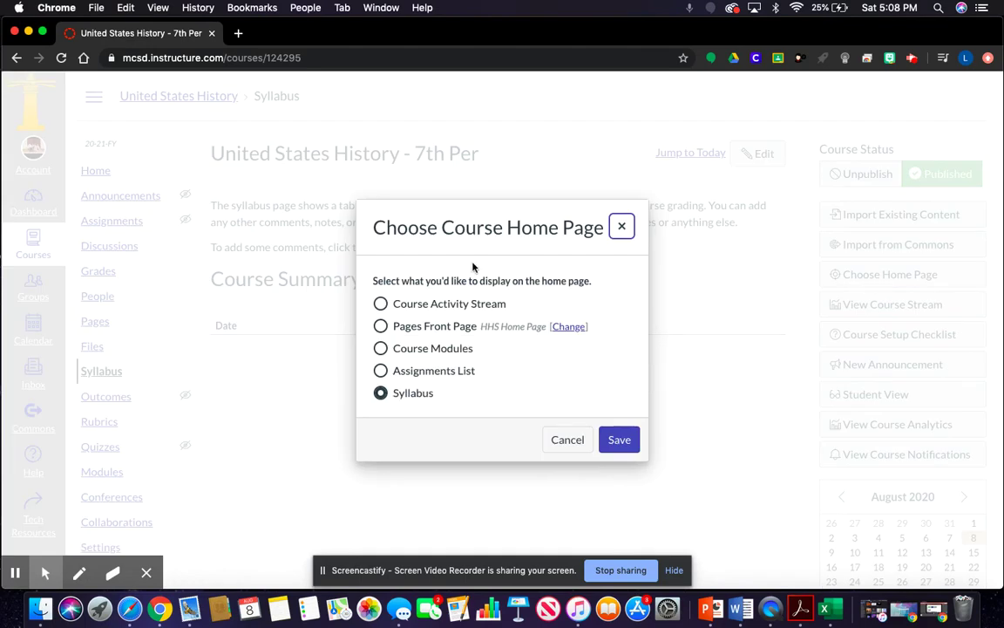
left_click(381, 327)
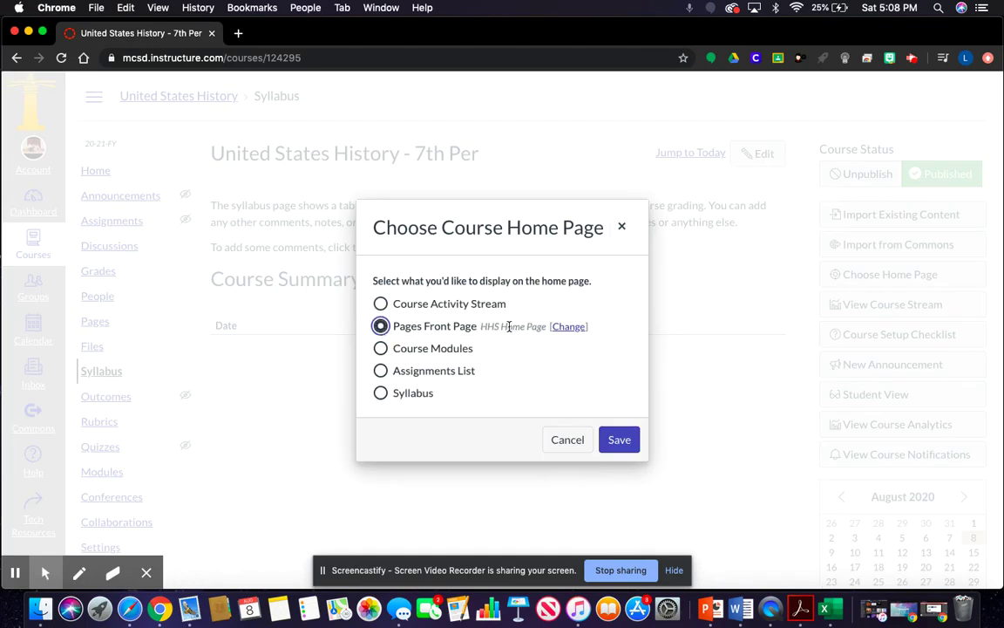
left_click(620, 443)
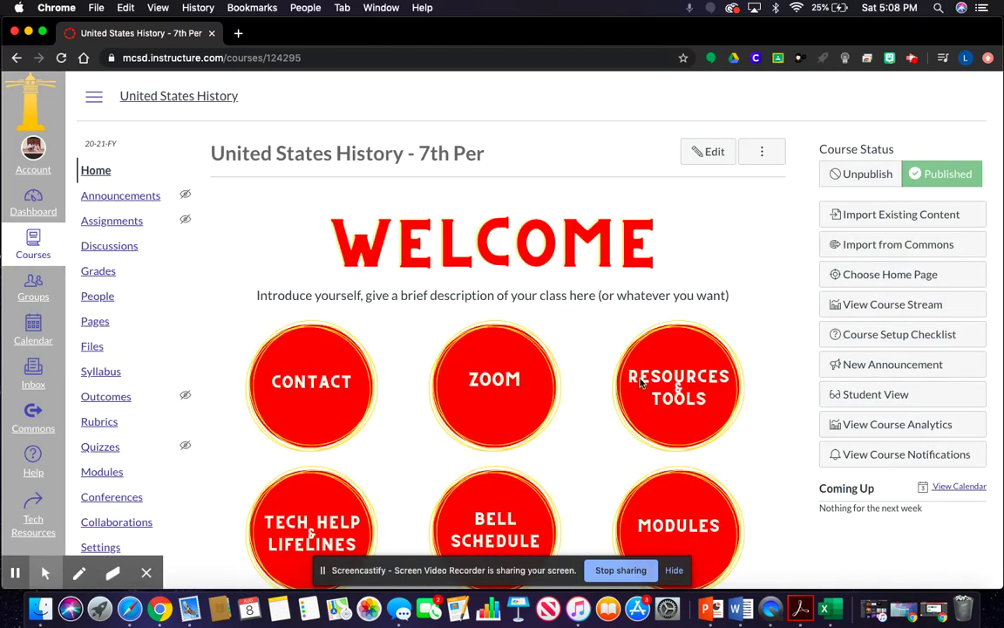
- Link the CONTACT image to Contact Page and the ZOOM image to Zoom Page (HHS)
left_click(708, 151)
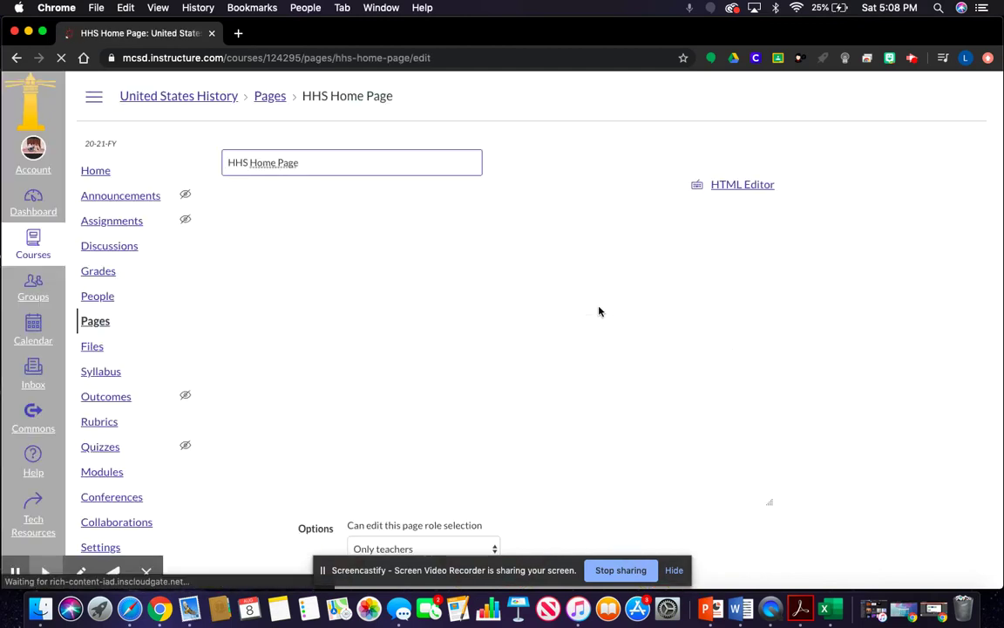
scroll(670, 366, "down", 3)
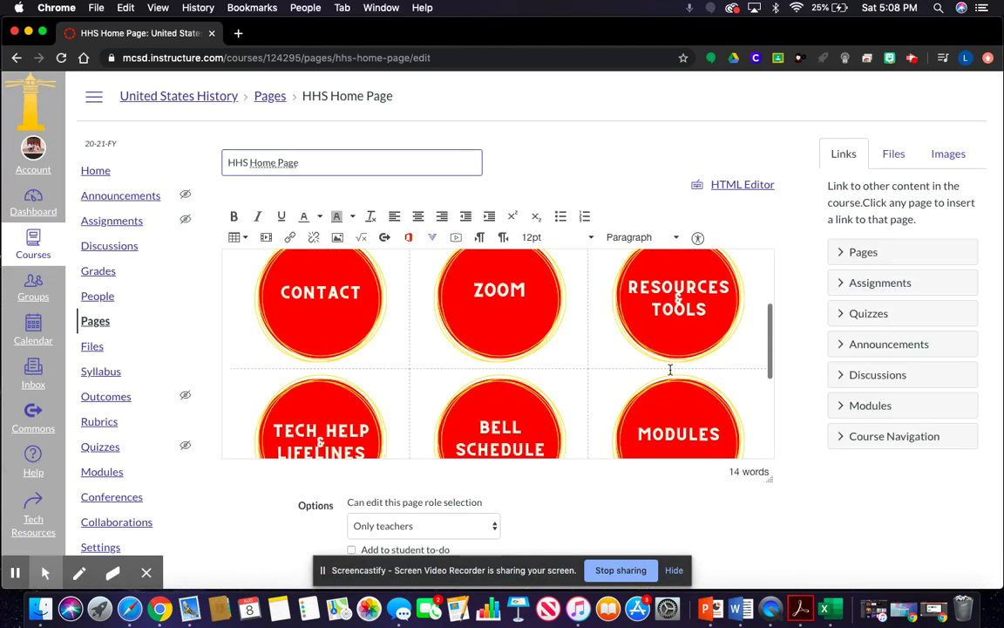
scroll(671, 370, "up", 2)
left_click(302, 350)
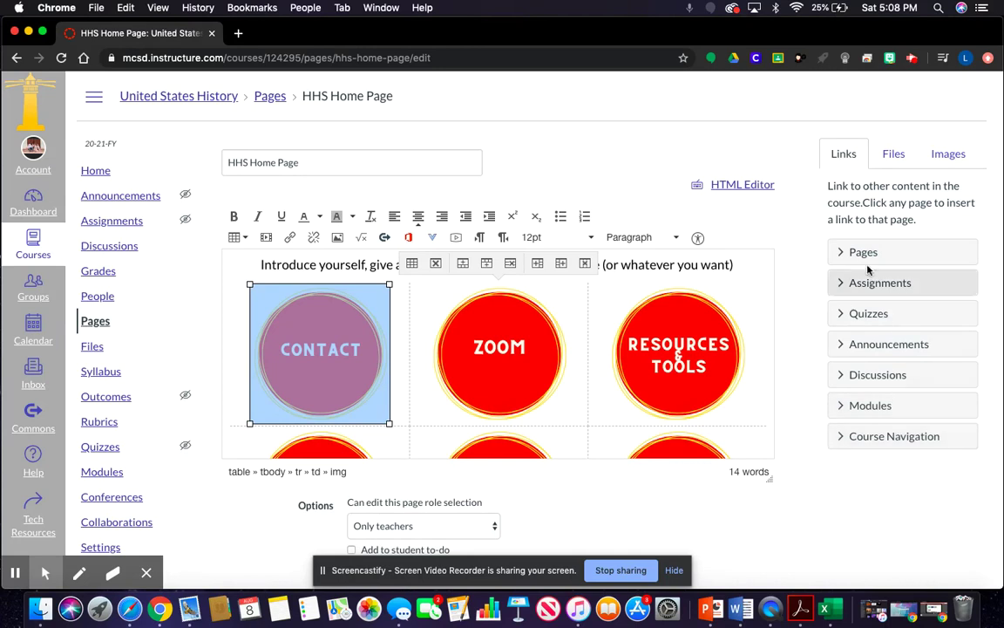
left_click(841, 255)
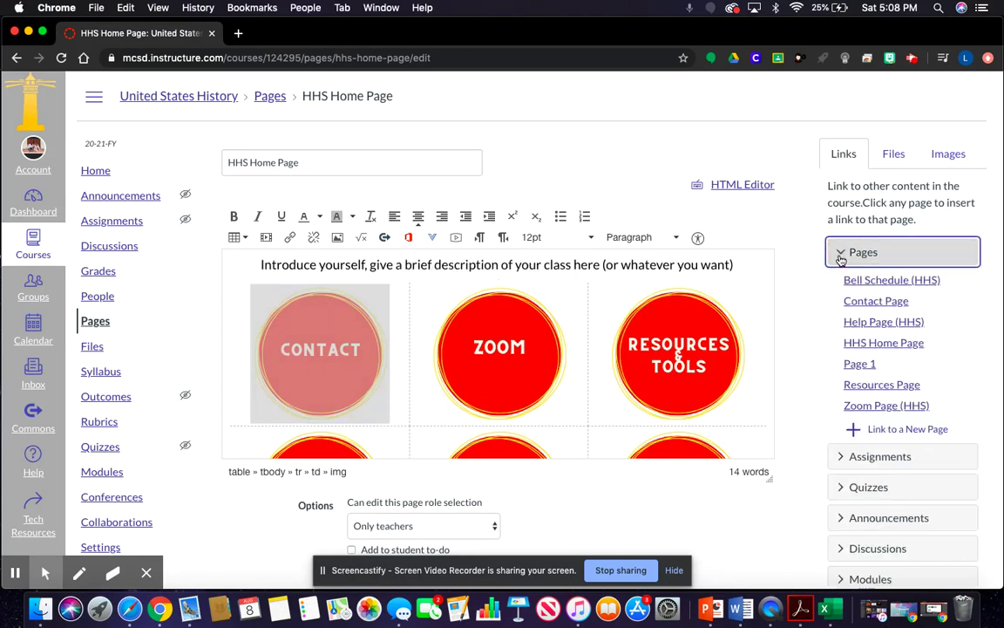
left_click(863, 301)
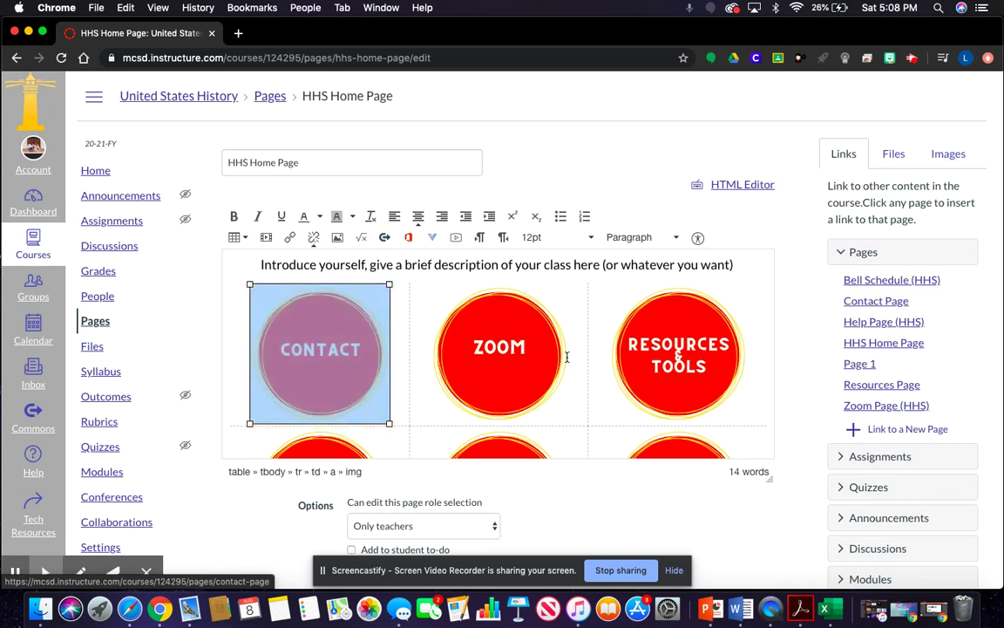
left_click(522, 353)
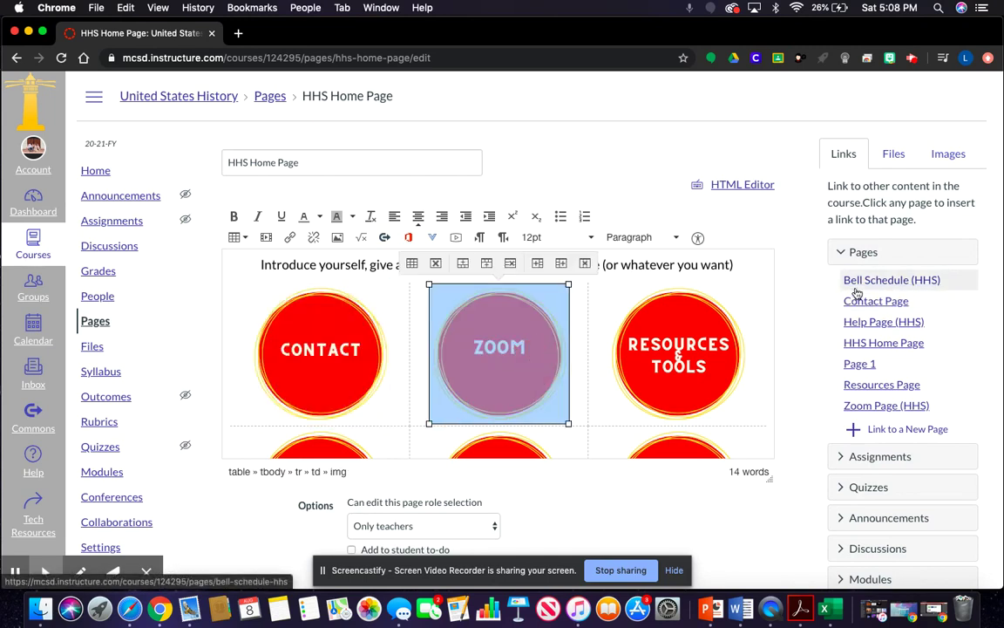
left_click(882, 414)
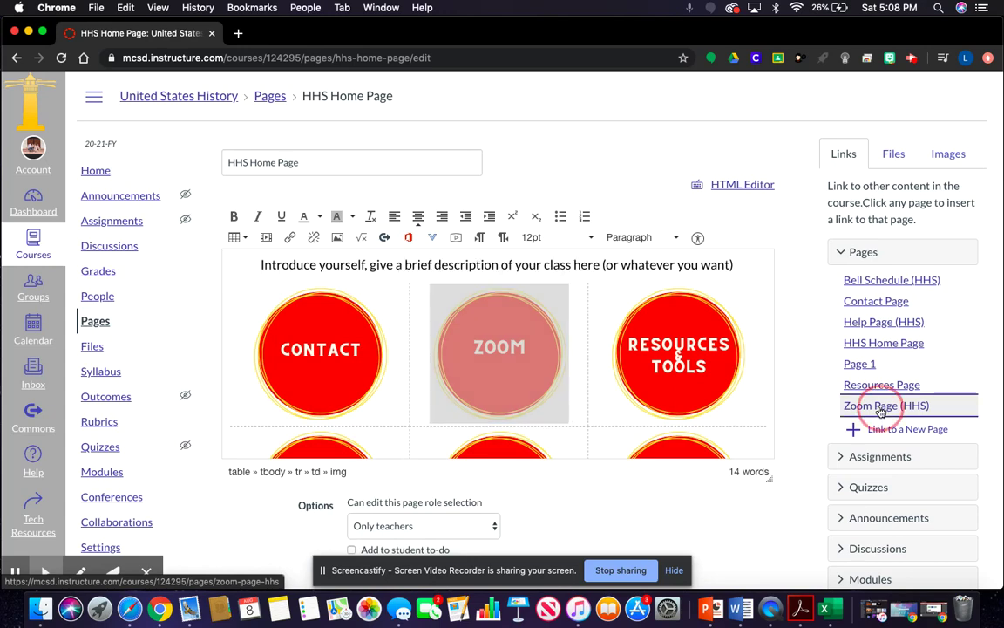
- Link RESOURCES TOOLS, TECH HELP LIFELINES and BELL SCHEDULE images to Resources Page, Help Page (HHS), Bell Schedule (HHS)
left_click(679, 361)
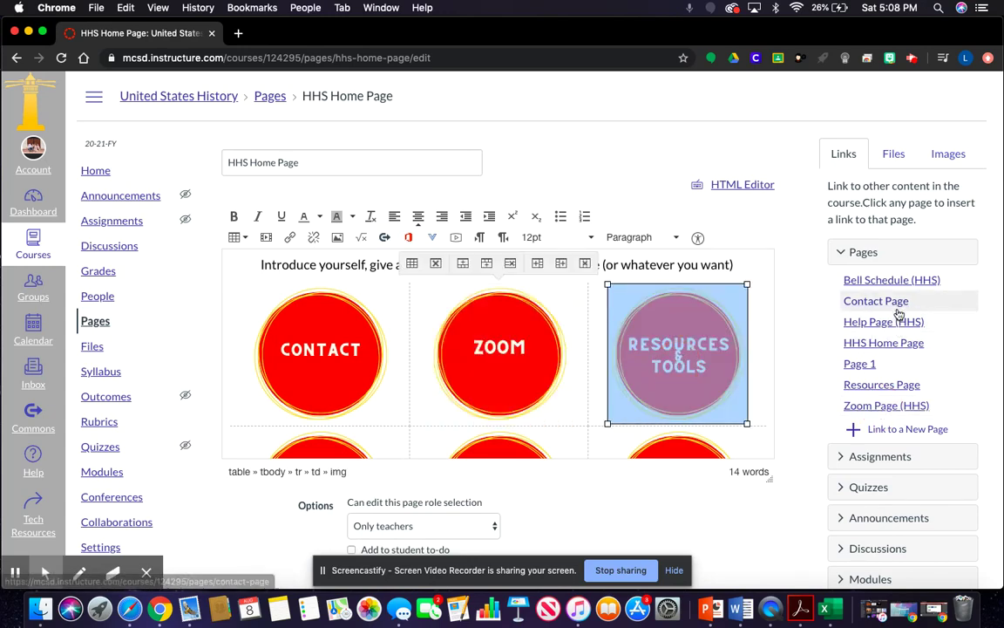
left_click(898, 385)
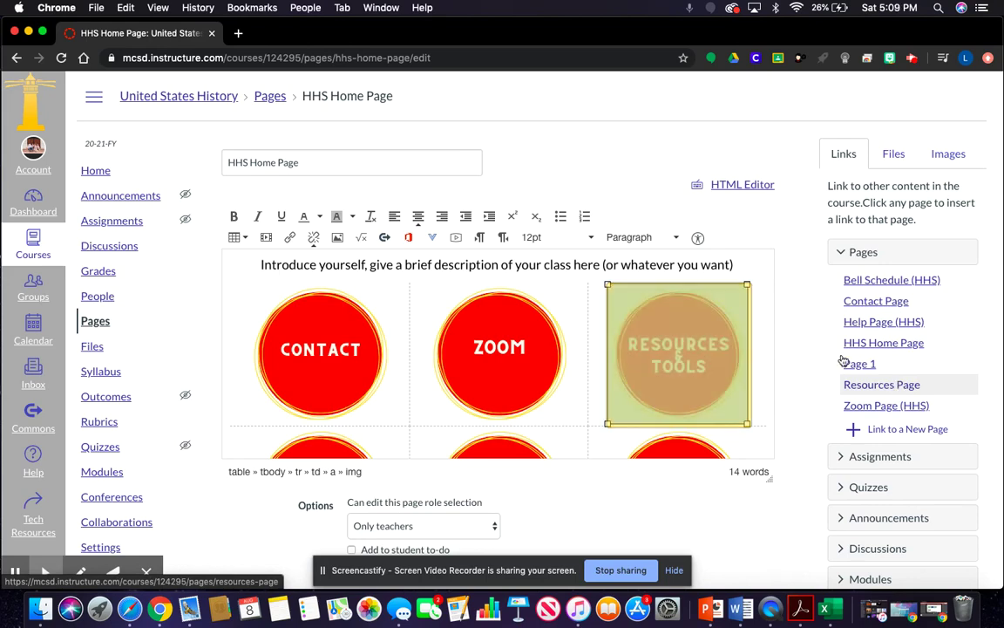
scroll(404, 395, "down", 3)
left_click(346, 402)
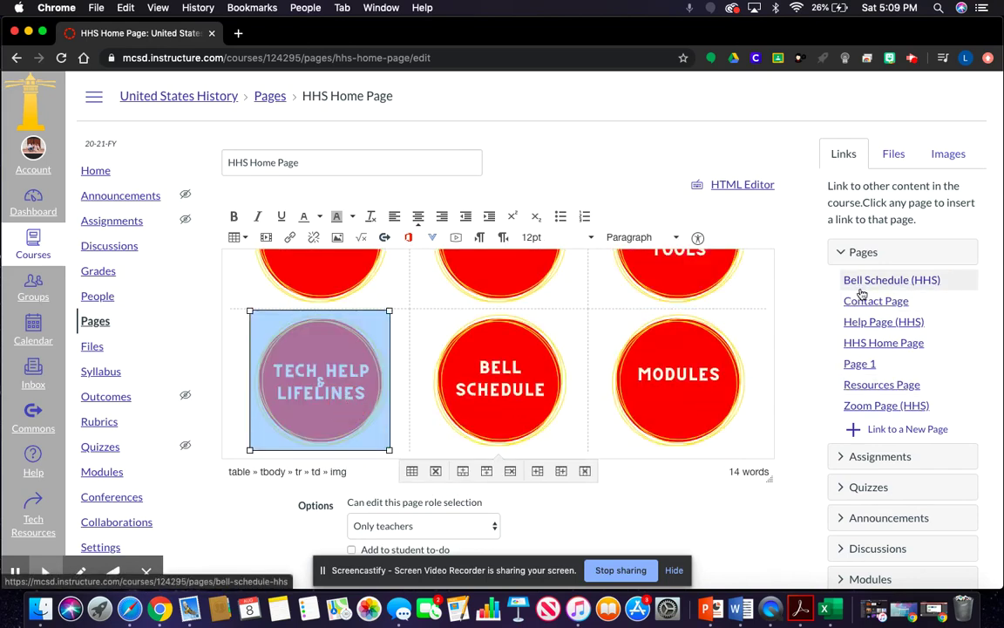
left_click(870, 321)
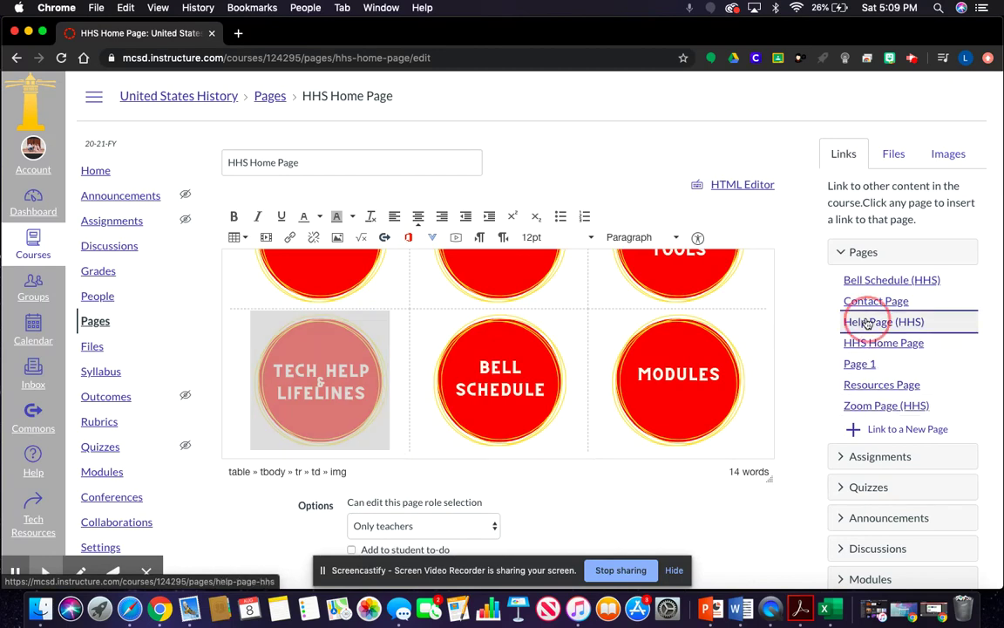
left_click(499, 379)
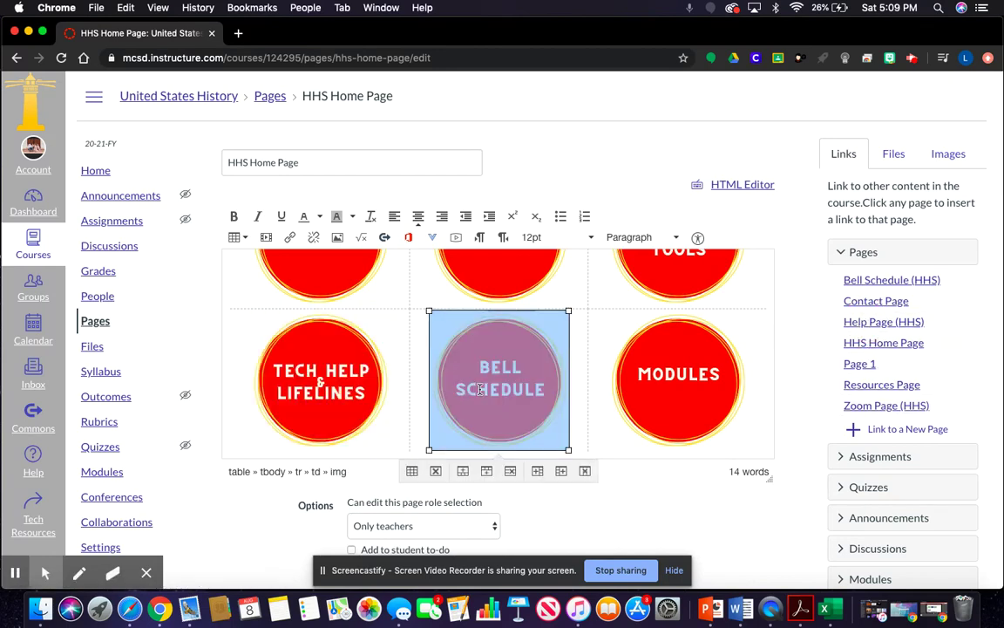
left_click(873, 280)
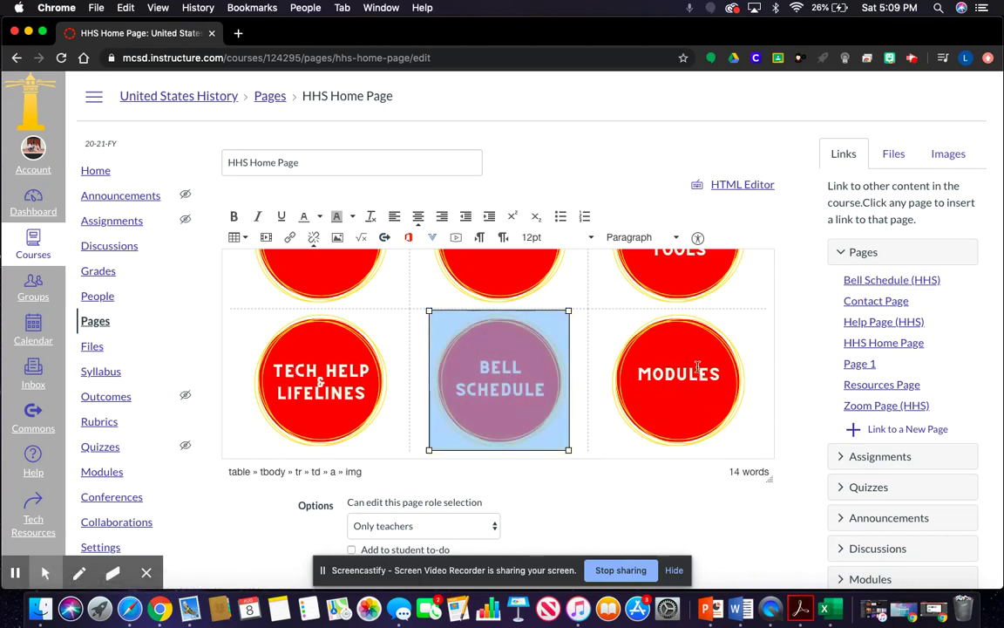
- Select the MODULES button image and bring up the course modules list for linking
left_click(851, 253)
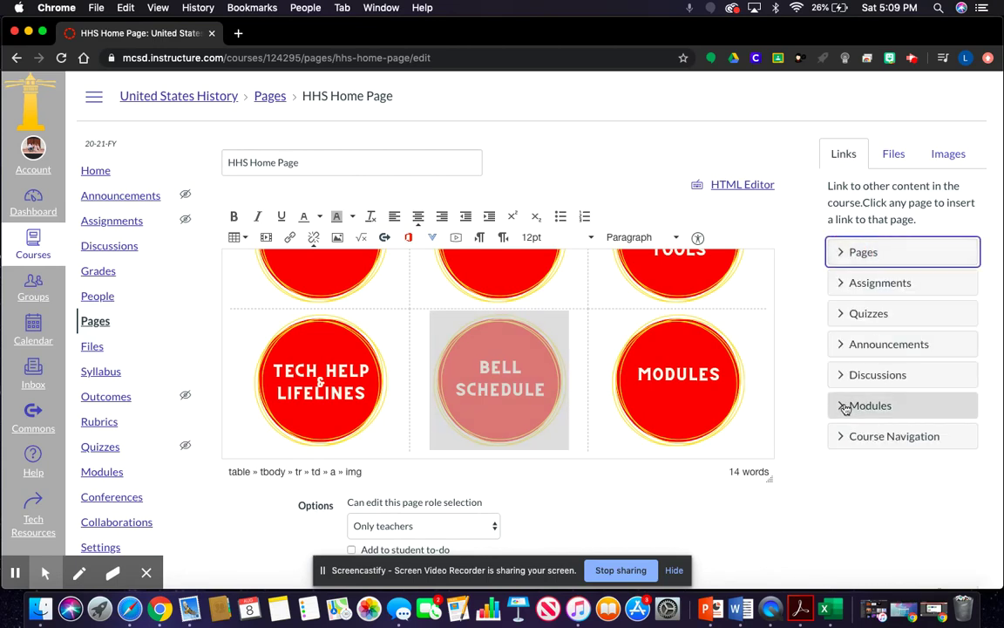
left_click(708, 388)
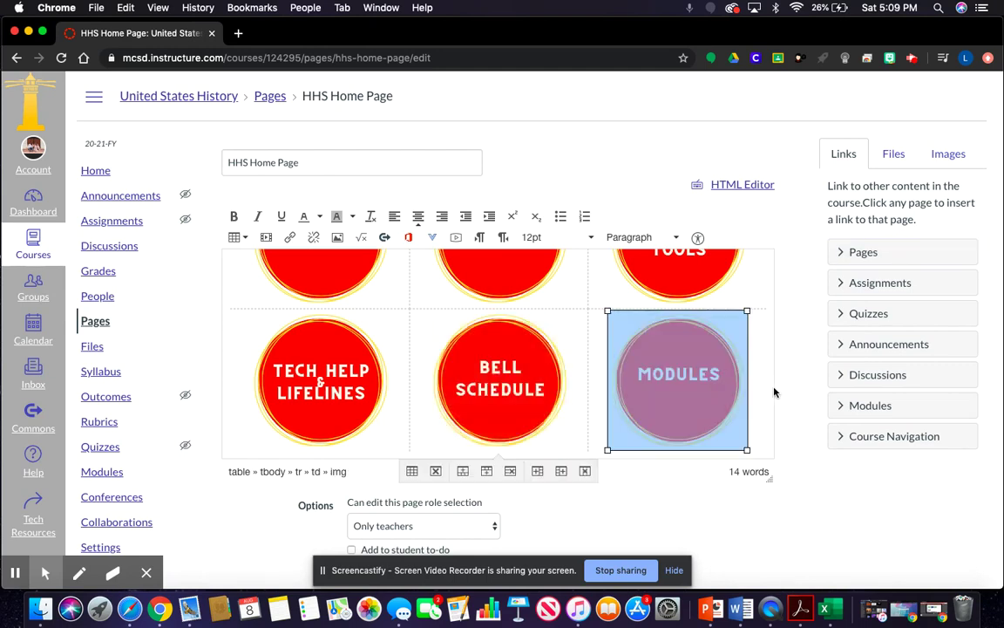
left_click(843, 408)
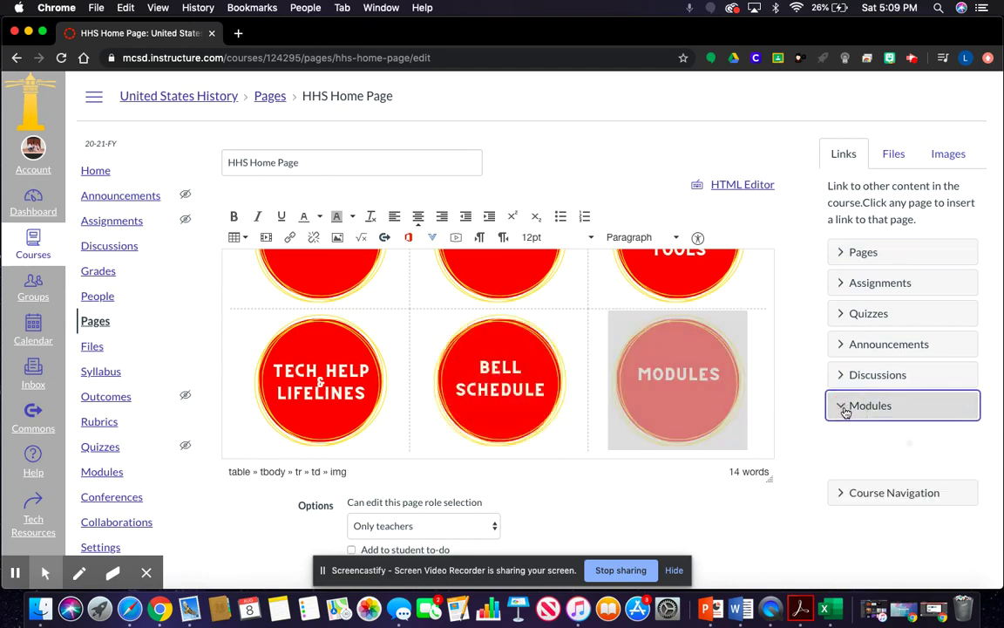
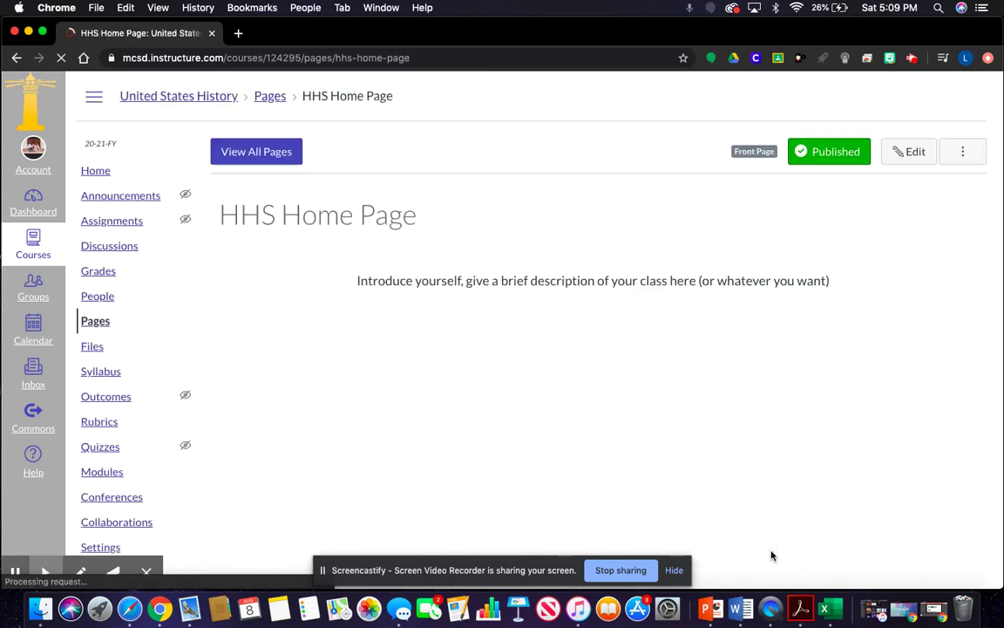
- Create a module named Digital Learning Days and publish it
left_click(114, 473)
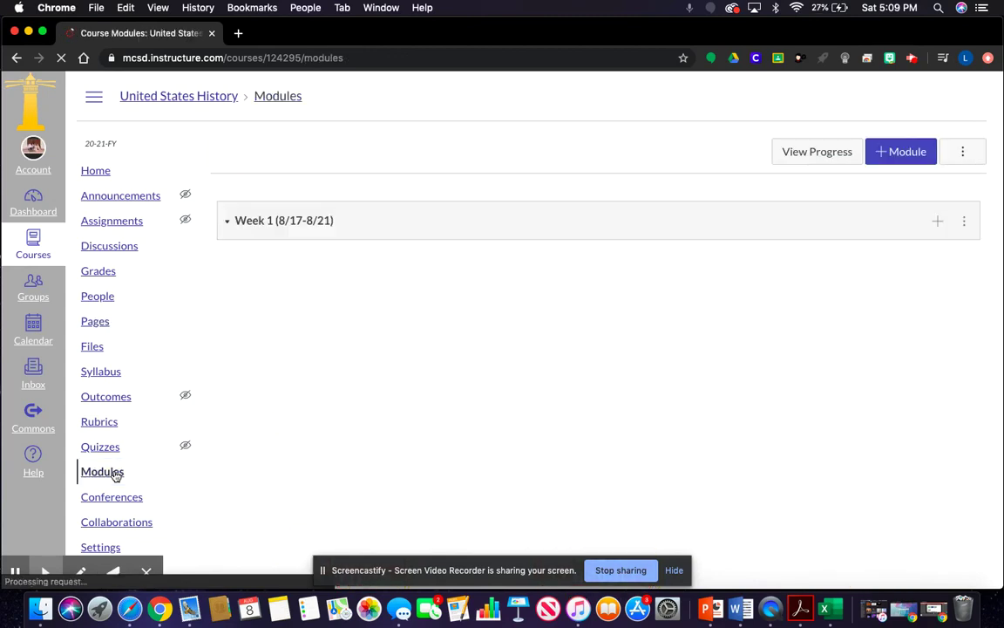
left_click(887, 154)
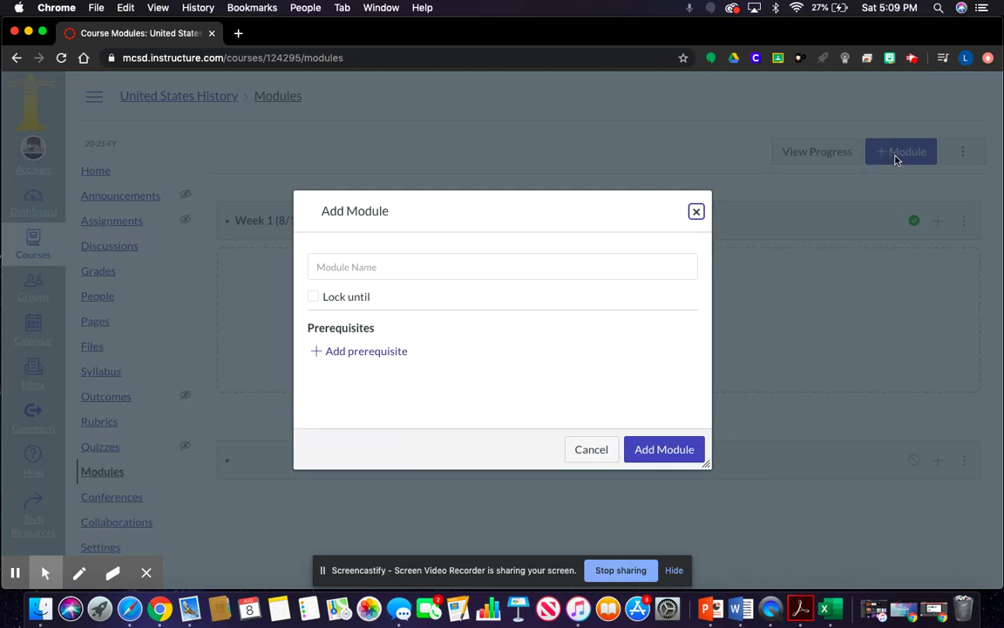
left_click(464, 269)
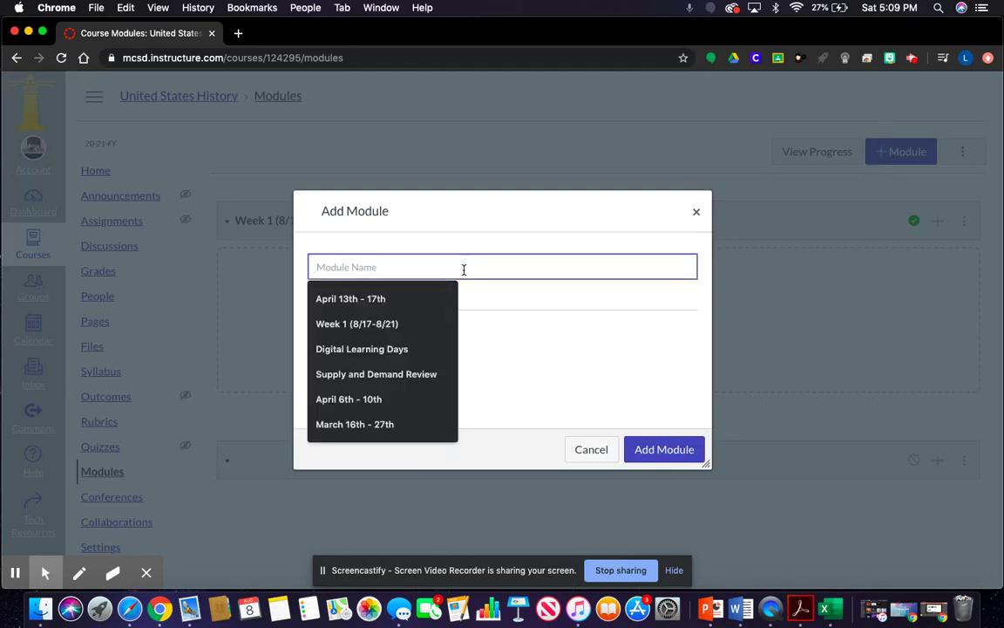
left_click(399, 350)
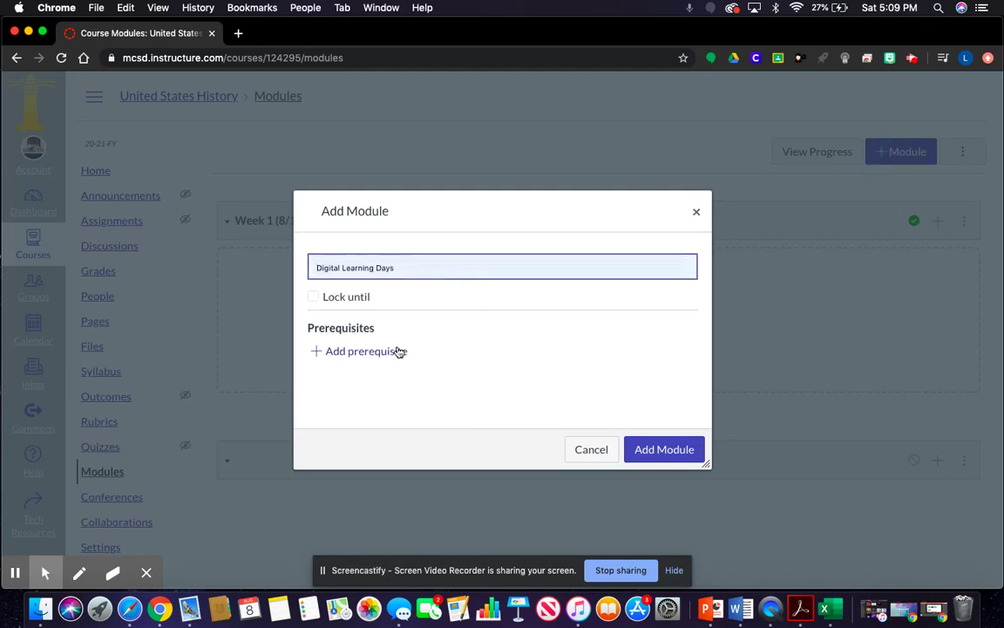
left_click(684, 449)
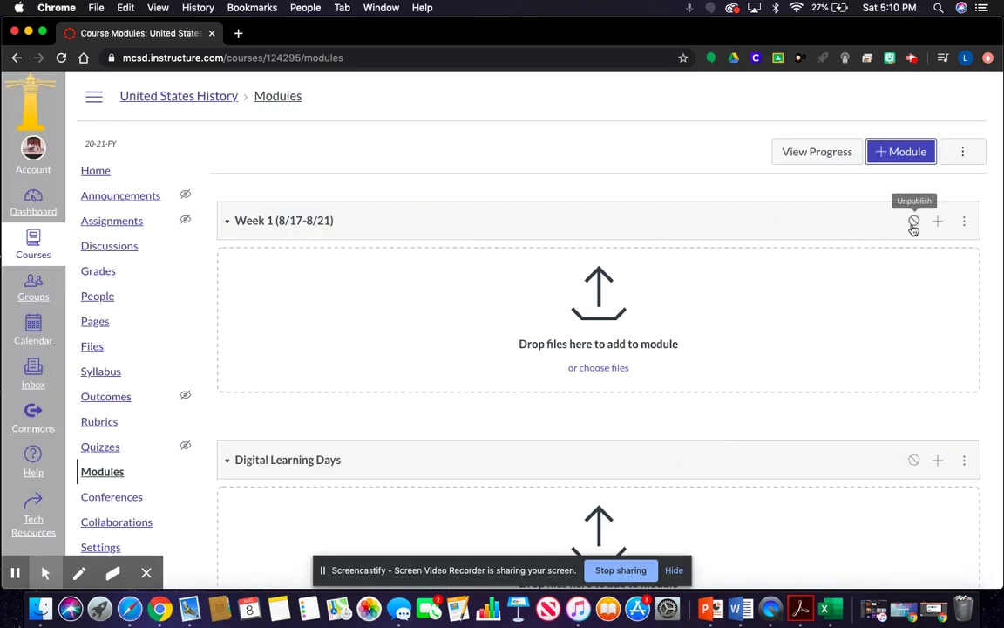
left_click(913, 462)
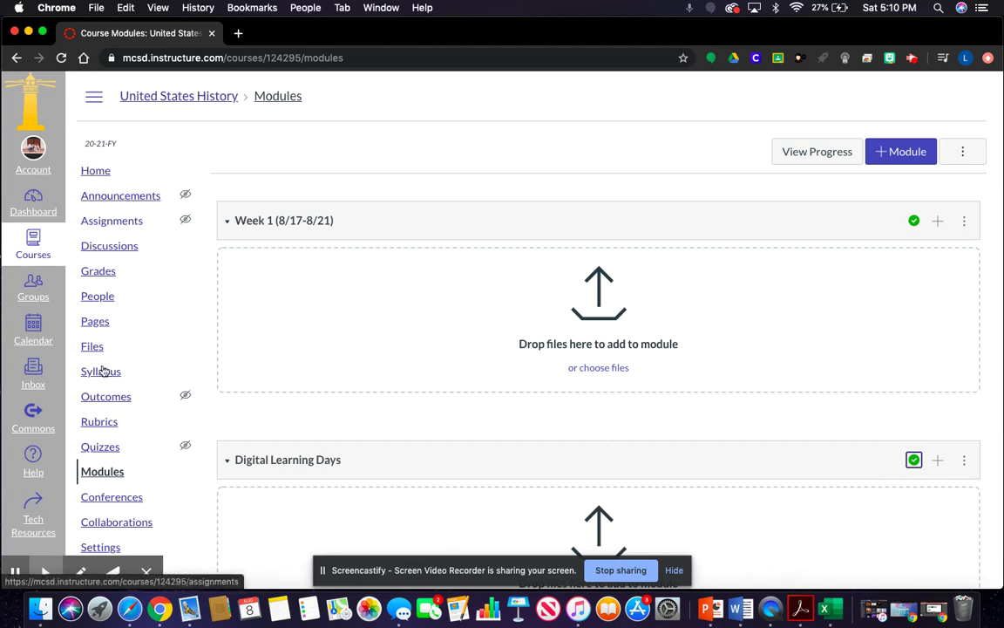
- Return to the course home and open the HHS Home Page in the editor
left_click(107, 173)
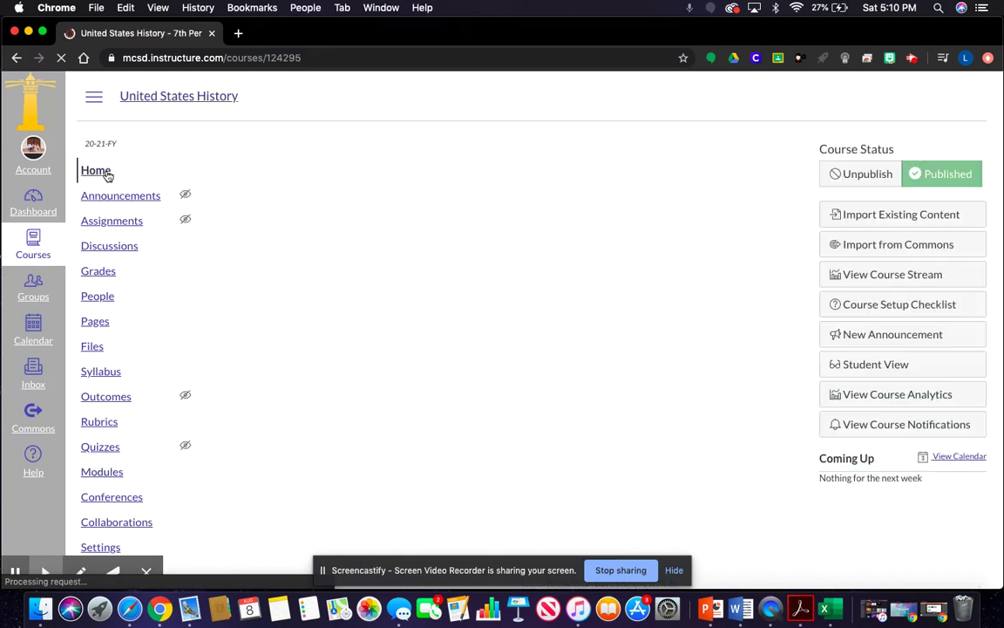
left_click(698, 154)
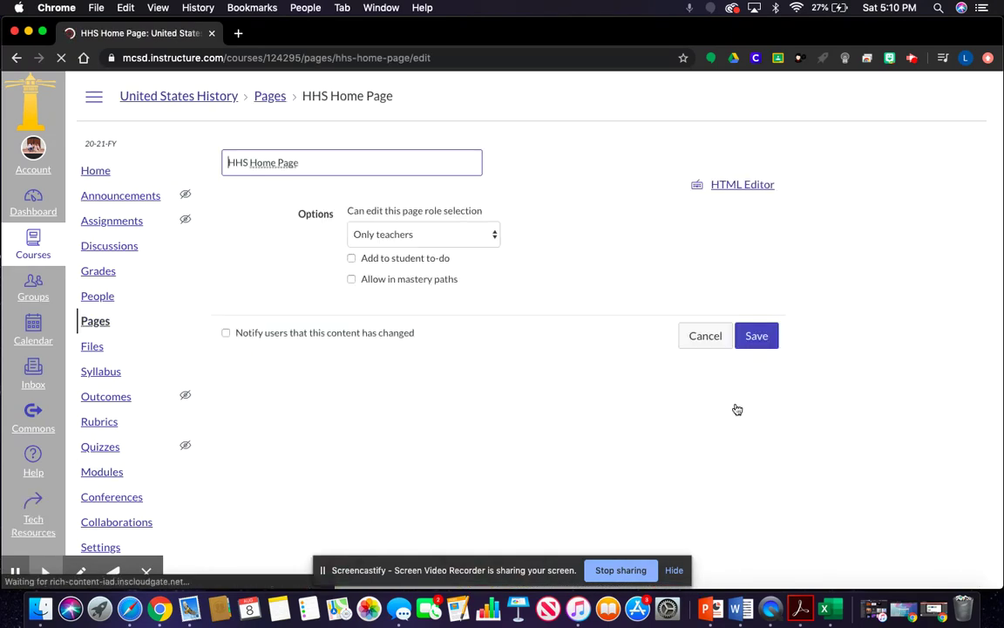
scroll(735, 403, "down", 5)
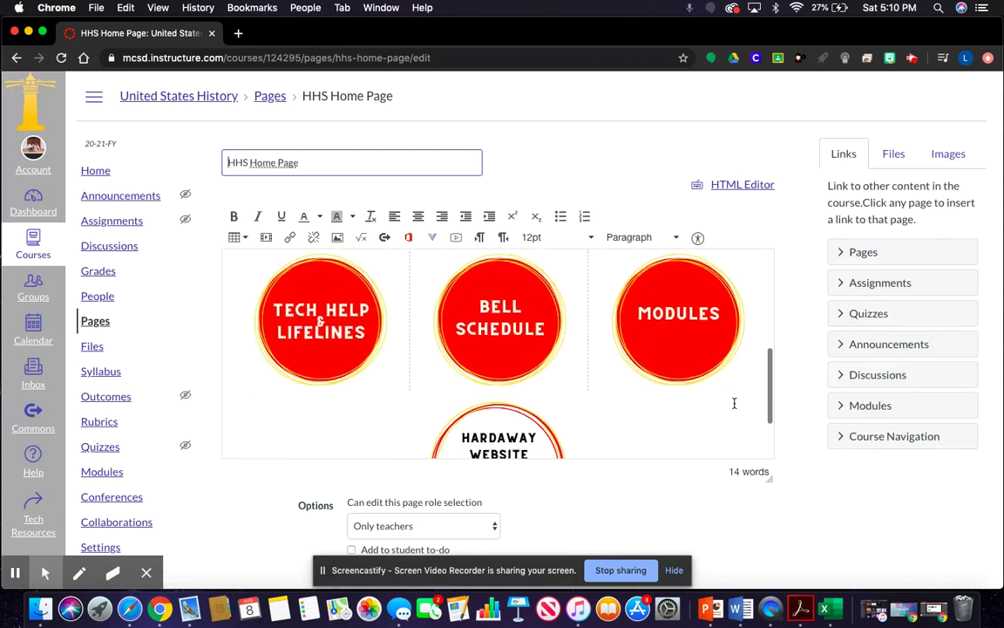
- Link the MODULES circle image to the Week 1 (8/17-8/21) module
left_click(681, 344)
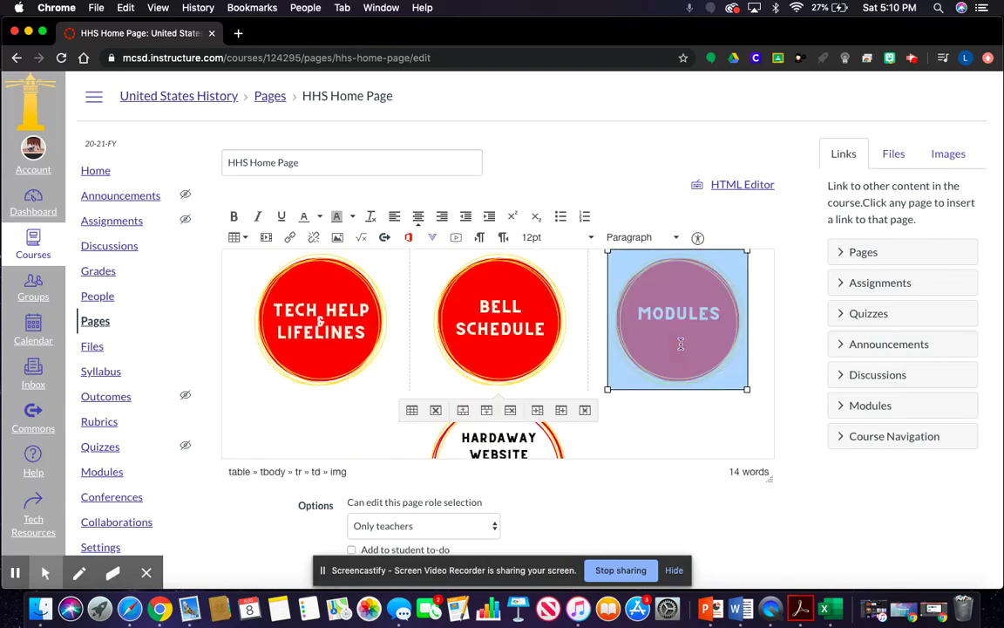
left_click(842, 408)
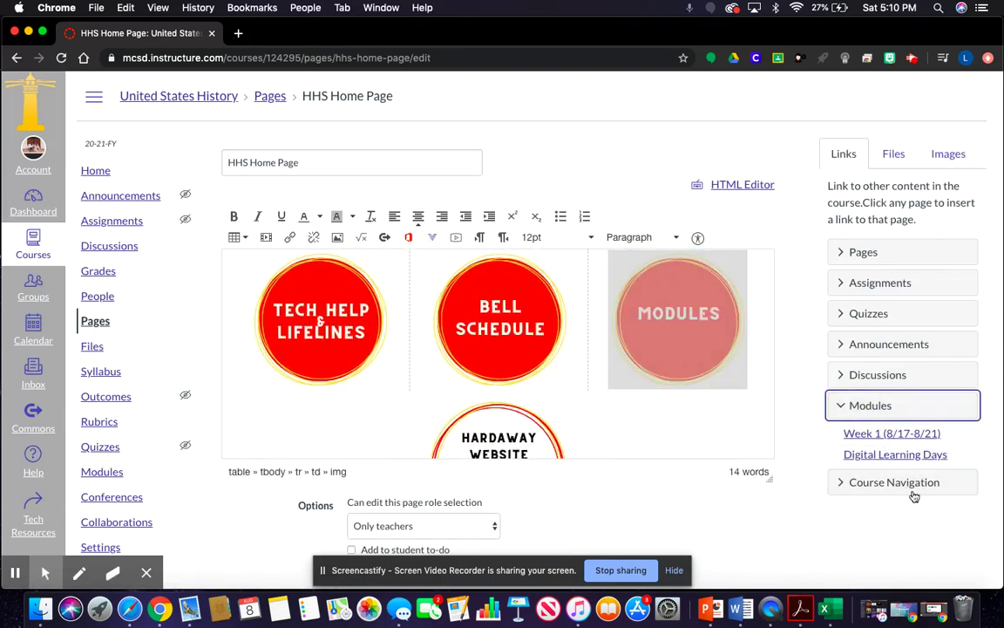
left_click(887, 436)
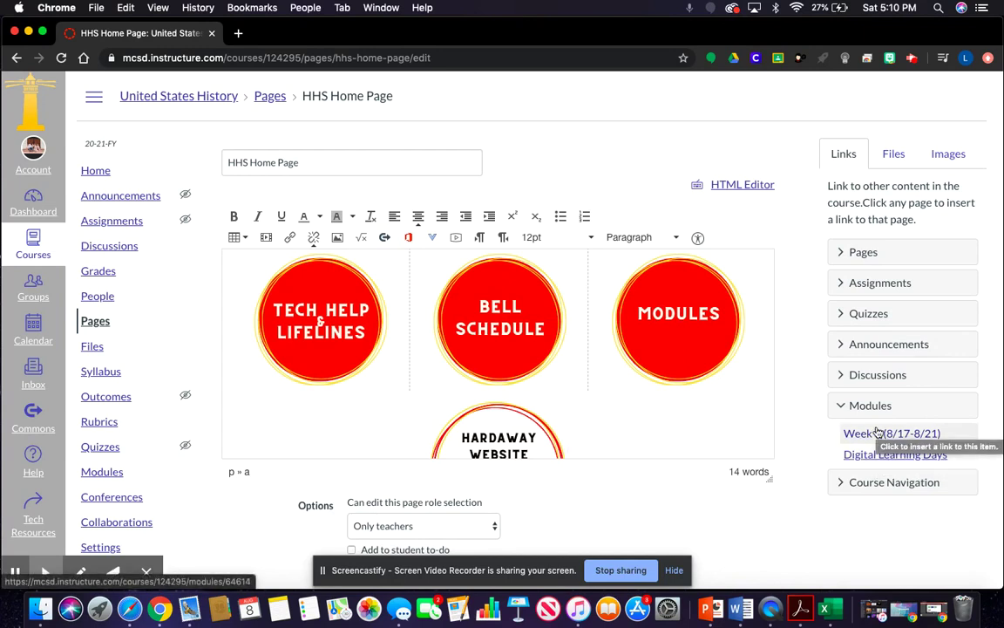
- Check the Hardaway Website image and save the HHS Home Page
scroll(697, 397, "down", 2)
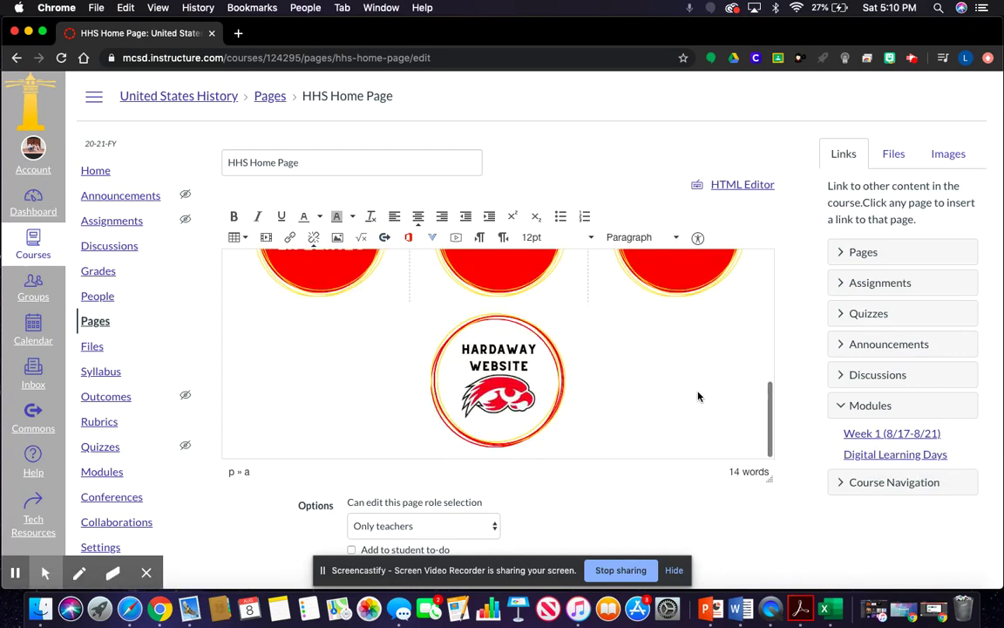
left_click(514, 390)
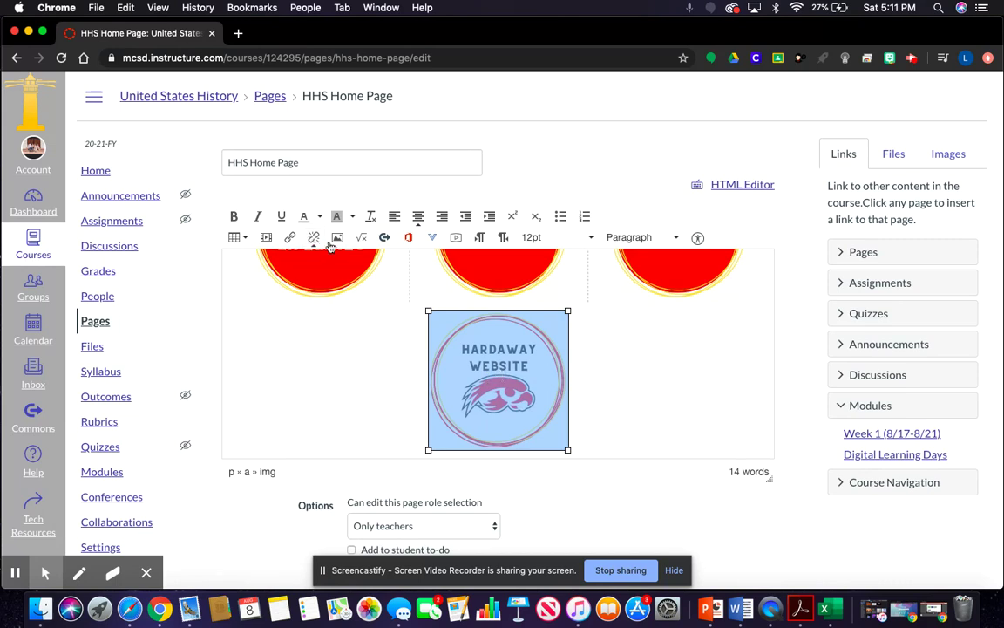
left_click(619, 401)
scroll(619, 403, "down", 2)
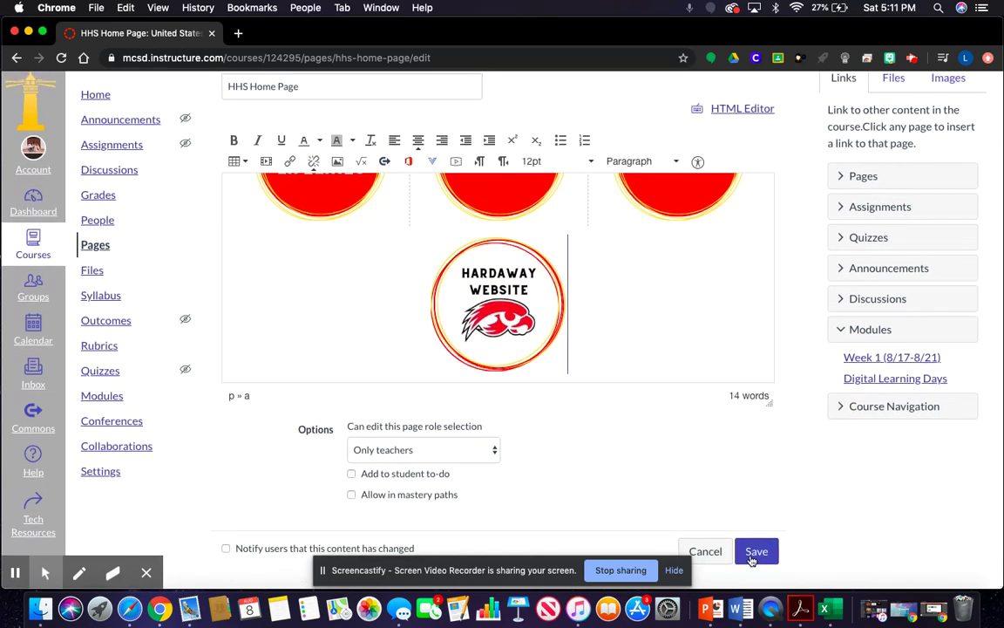
left_click(755, 551)
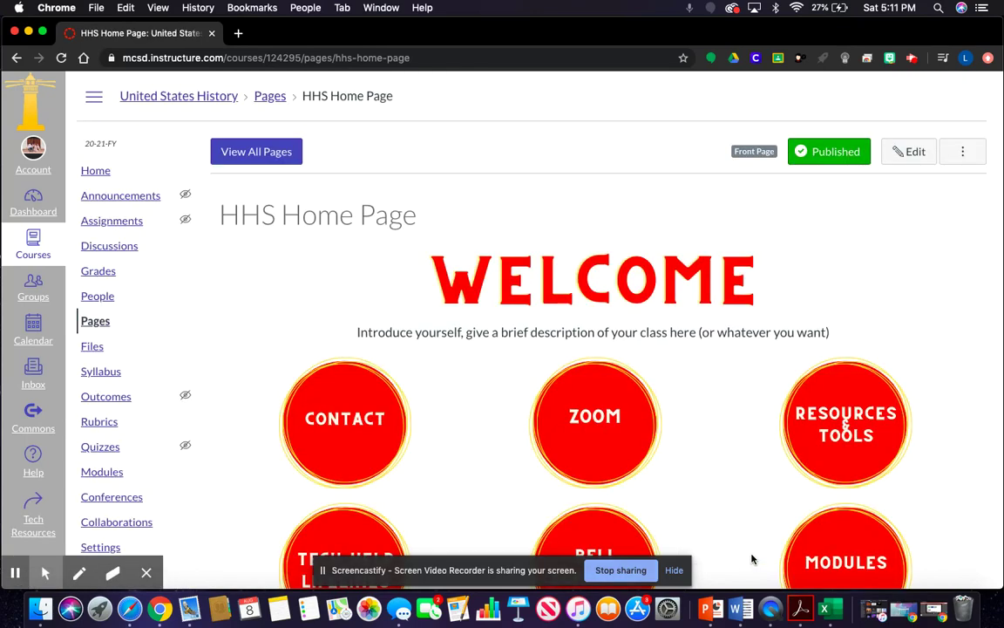
scroll(437, 462, "down", 4)
- Enter Student View from course Settings and test the front page's Contact link
left_click(111, 381)
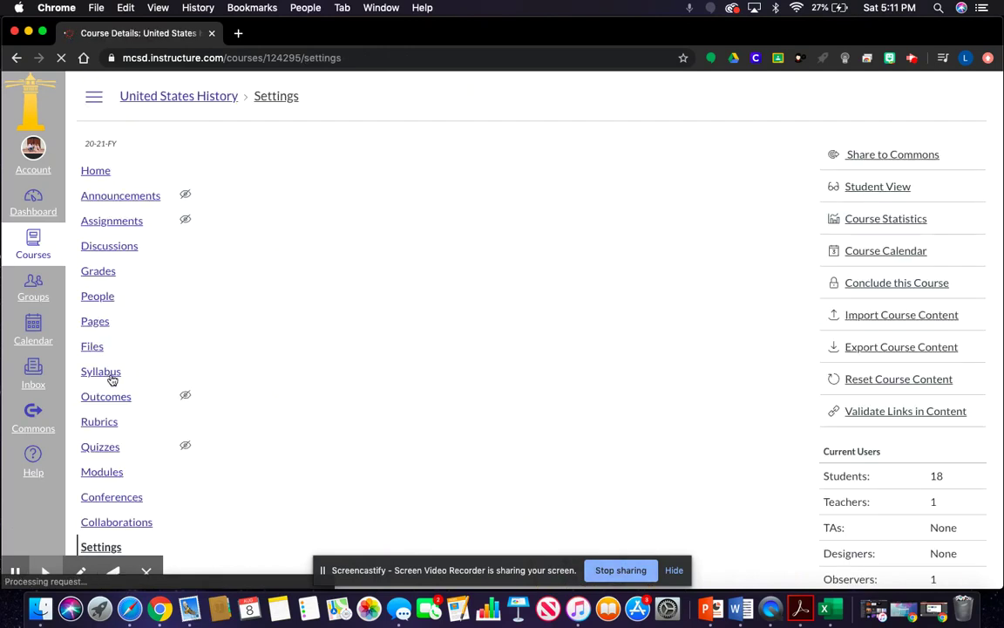
left_click(869, 188)
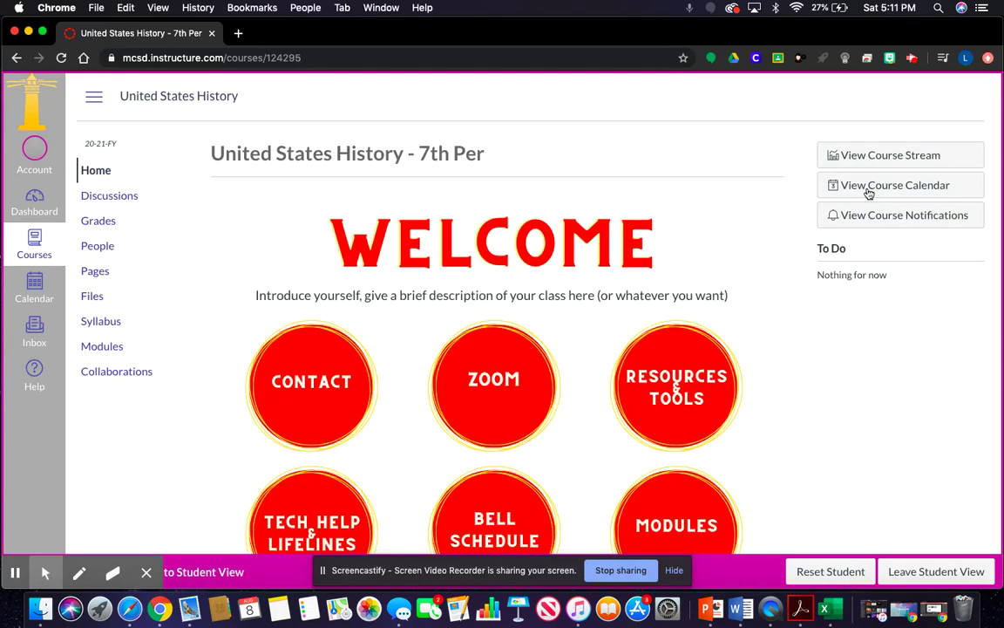
scroll(488, 323, "down", 5)
scroll(398, 279, "up", 3)
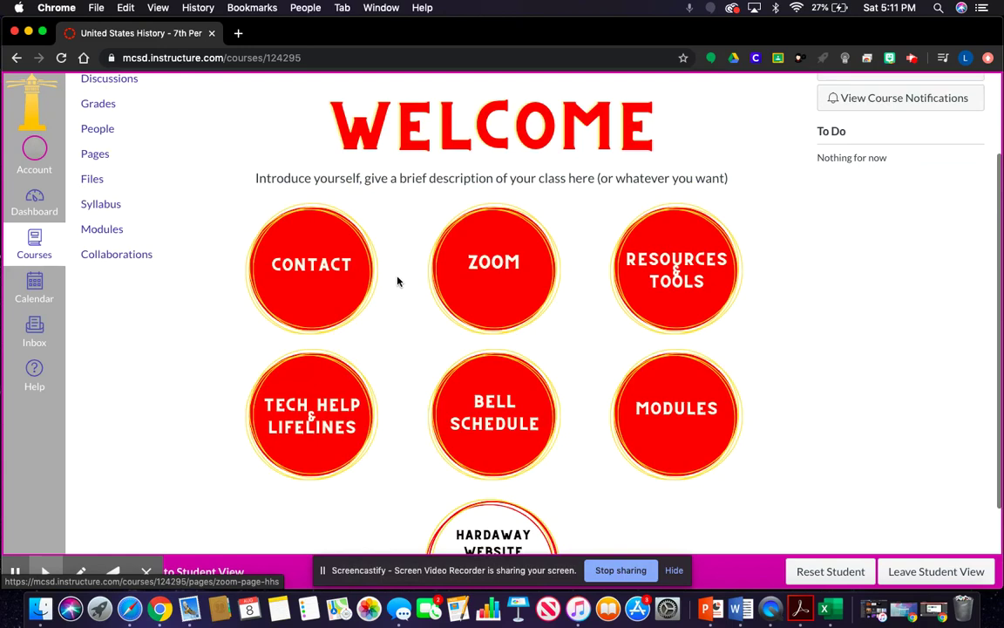
left_click(316, 266)
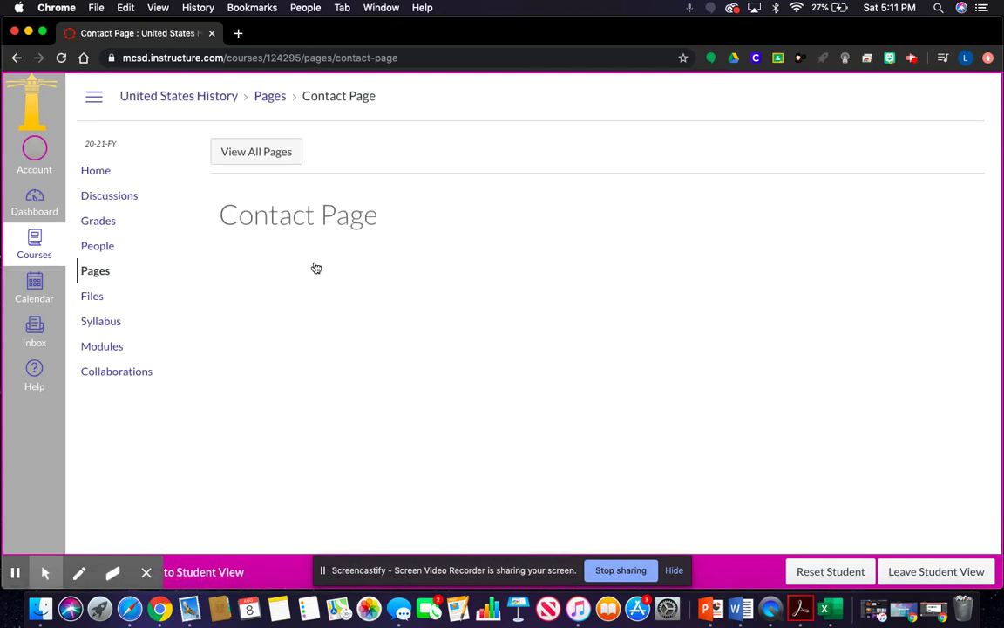
left_click(93, 177)
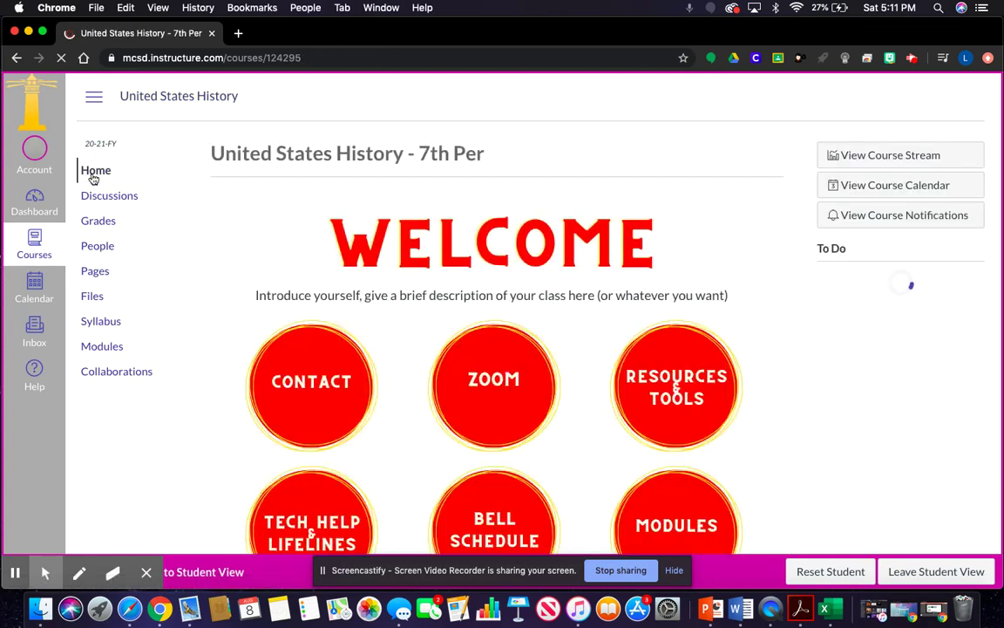
- Open the Zoom page from the front page, review it, and go back Home
left_click(495, 387)
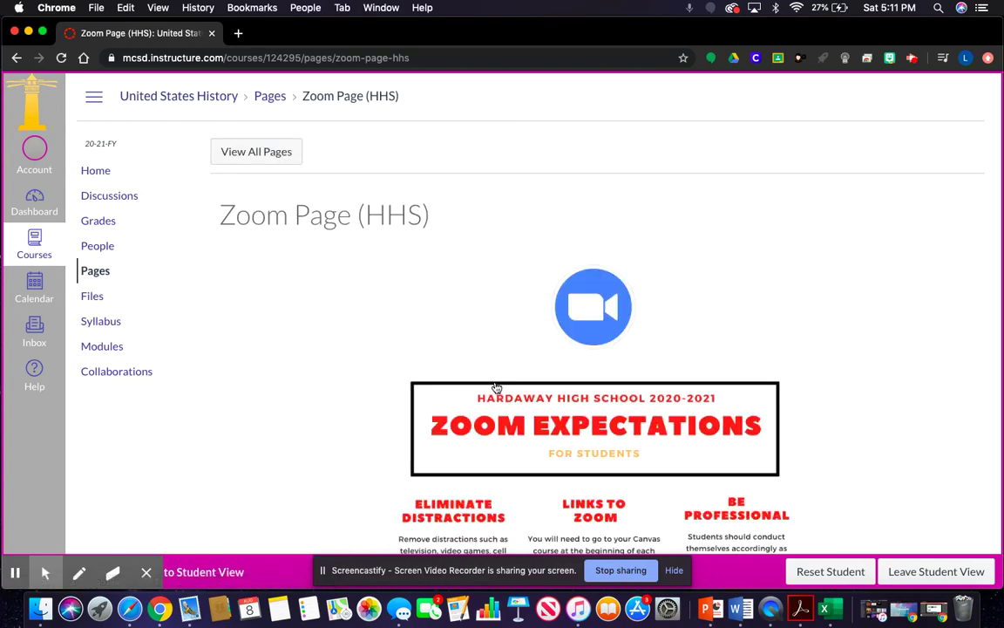
scroll(497, 386, "down", 5)
scroll(497, 385, "up", 5)
scroll(634, 459, "down", 4)
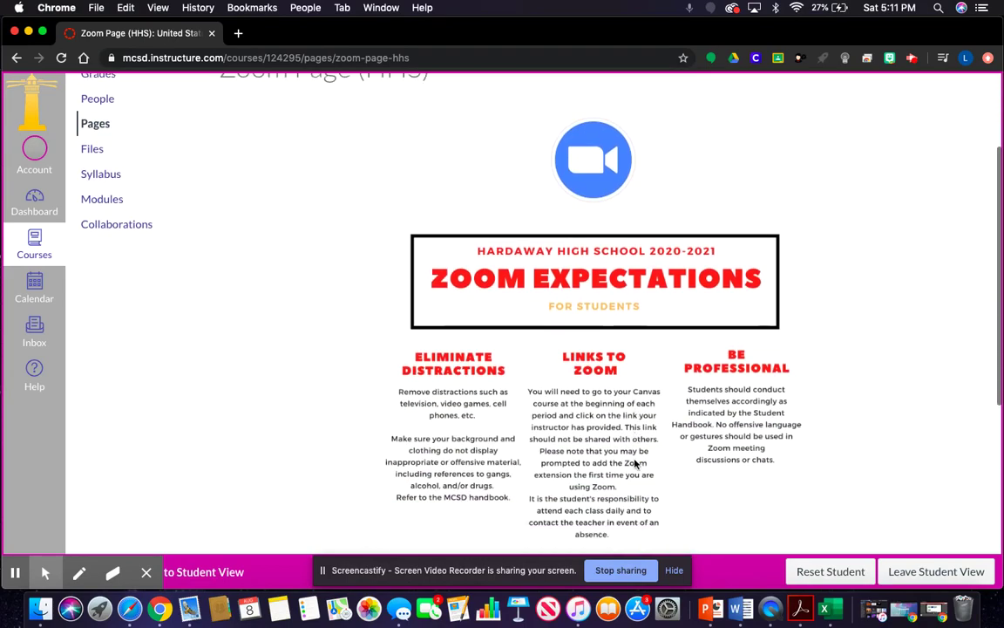
scroll(602, 325, "down", 6)
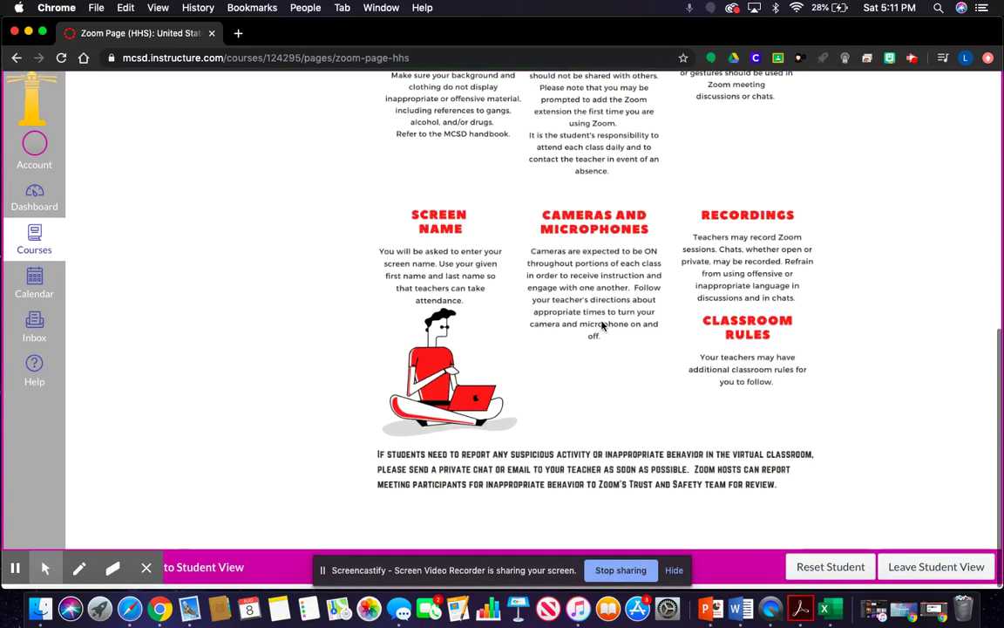
scroll(601, 325, "up", 8)
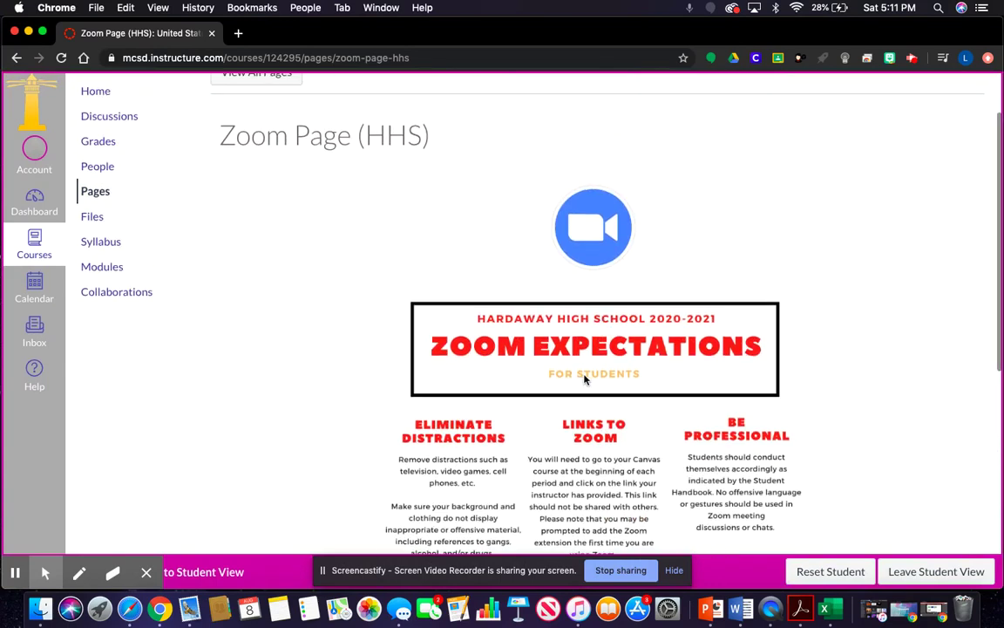
scroll(253, 191, "up", 2)
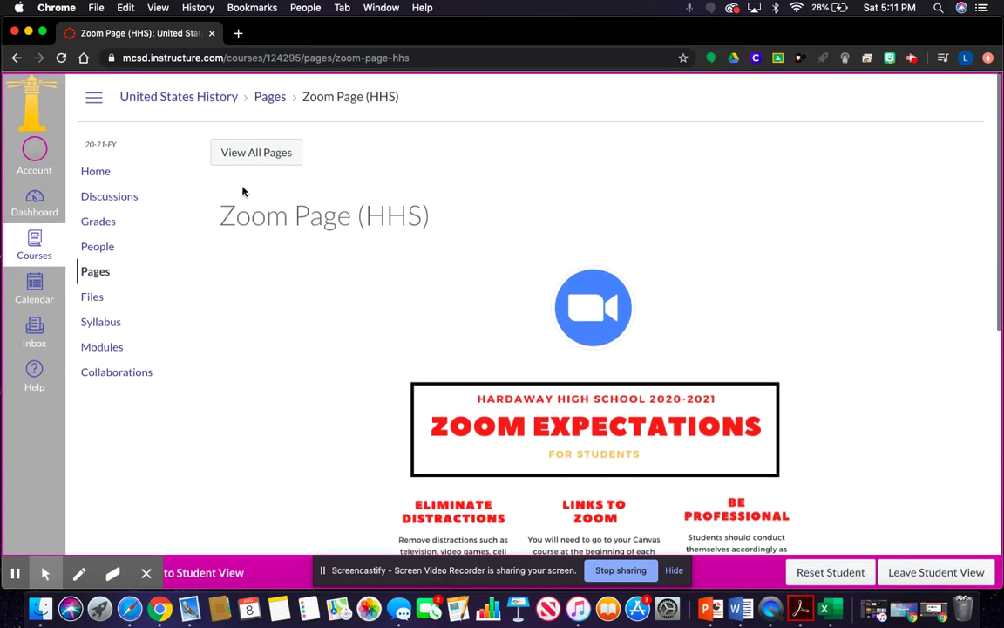
left_click(94, 170)
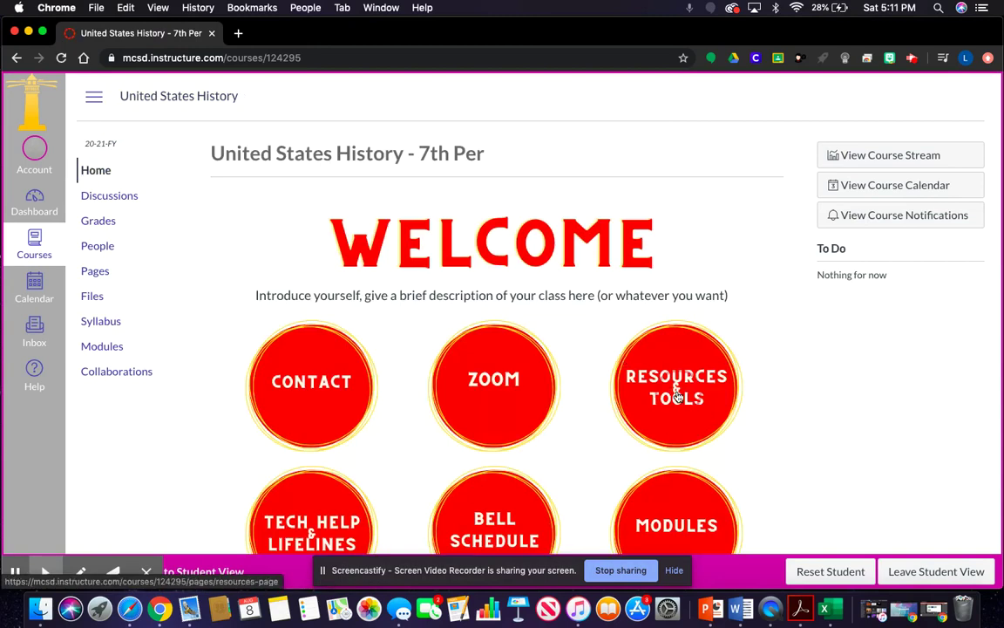
- Test the Resources & Tools and Tech Help & Lifelines circle links, returning Home each time
left_click(678, 395)
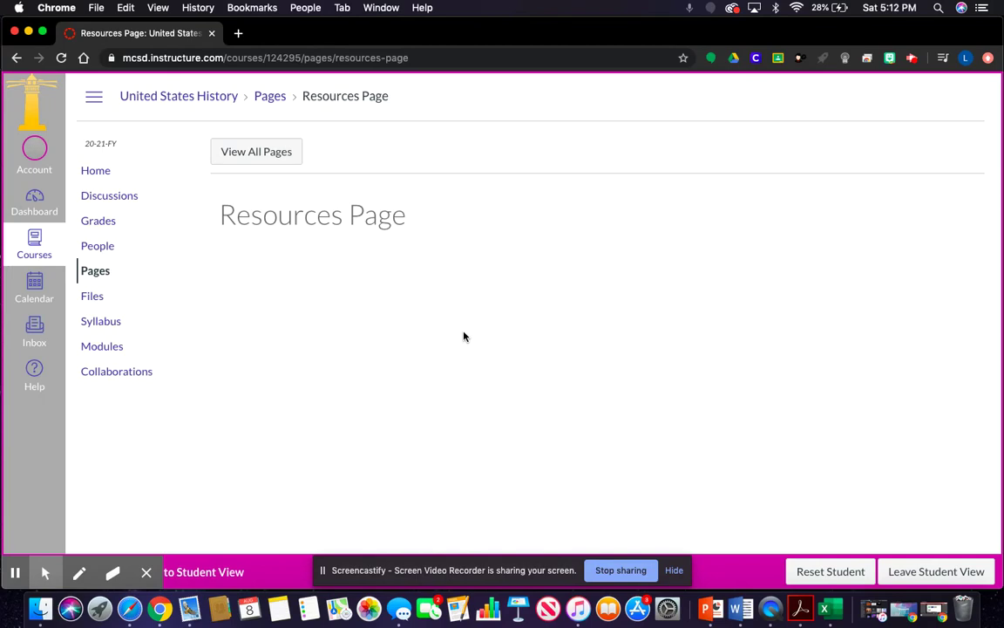
left_click(96, 173)
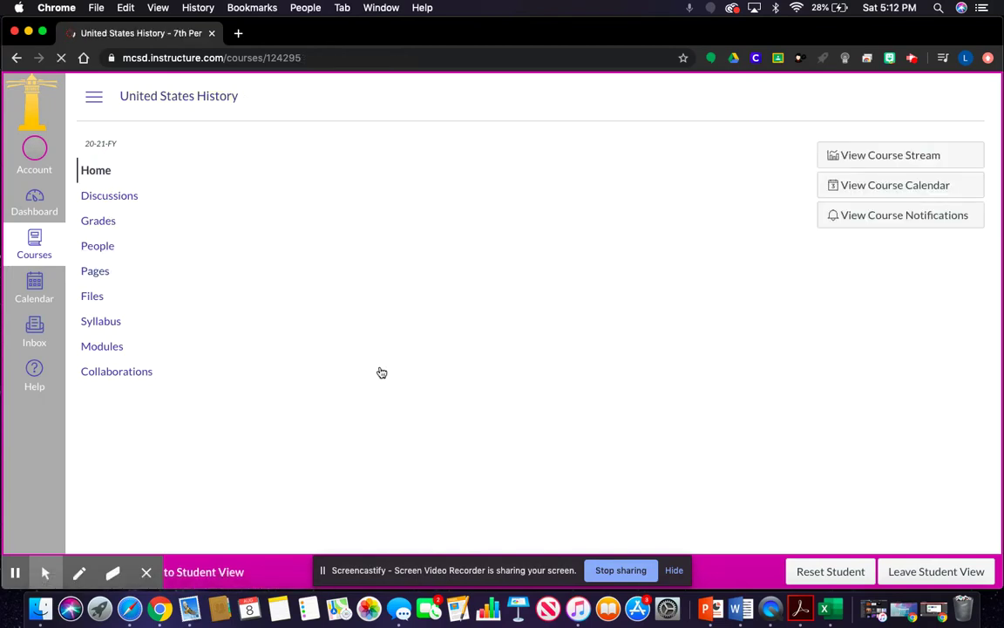
scroll(349, 366, "down", 4)
left_click(309, 364)
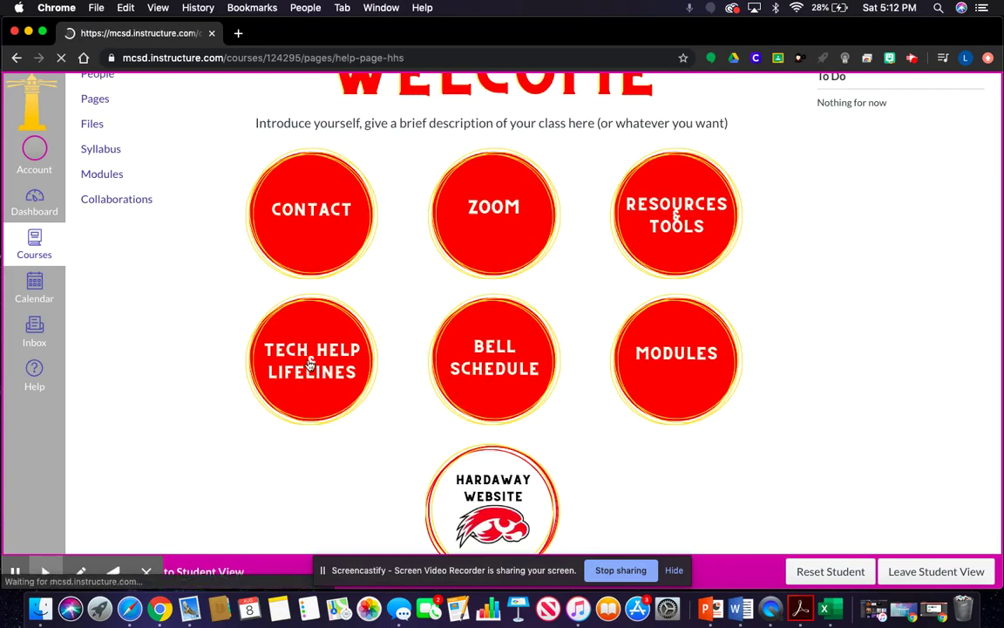
scroll(310, 364, "down", 10)
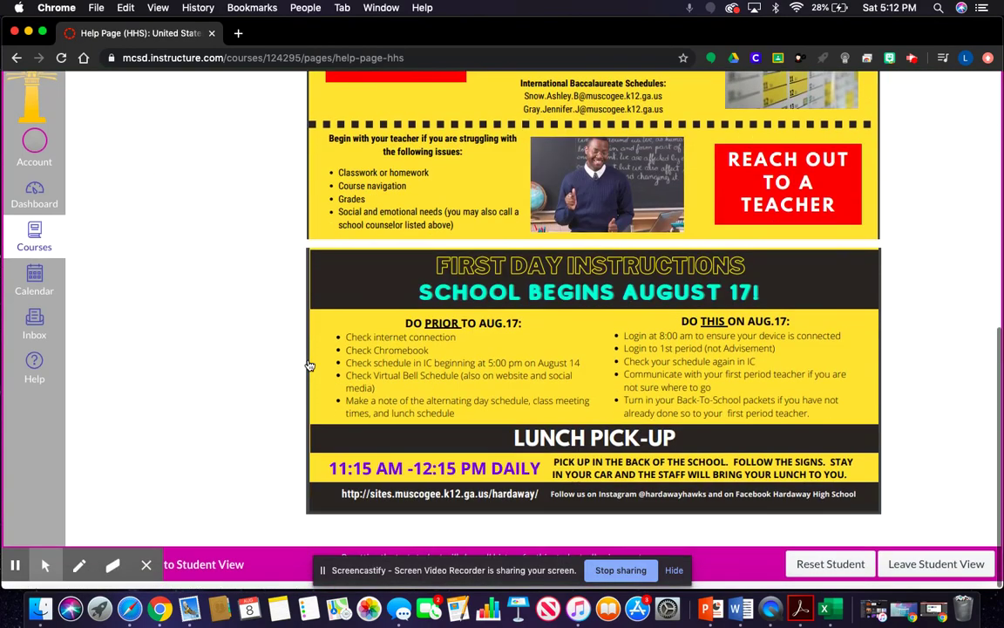
scroll(440, 341, "up", 10)
scroll(473, 326, "up", 2)
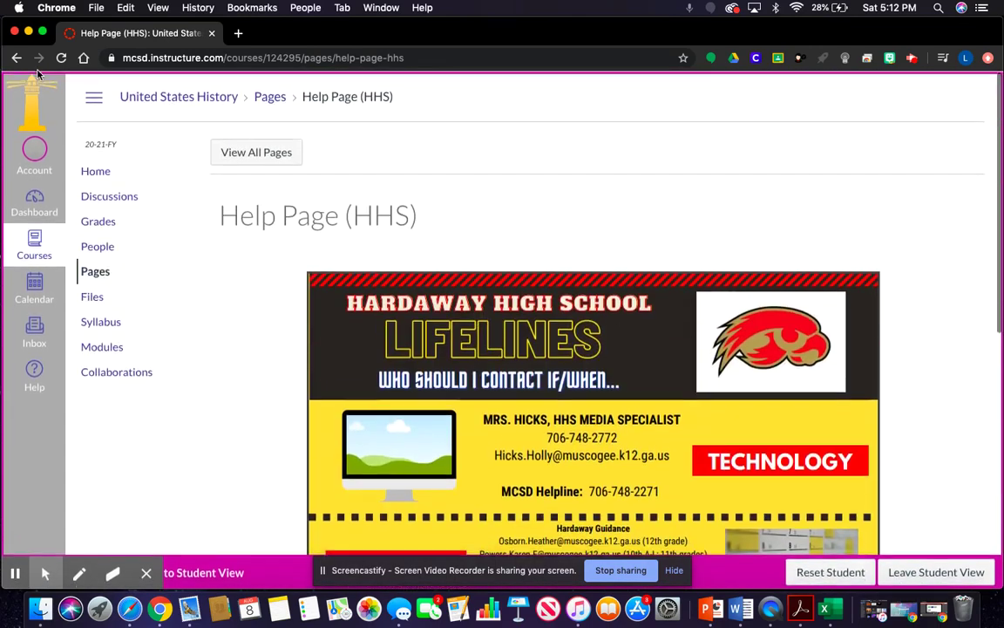
left_click(91, 170)
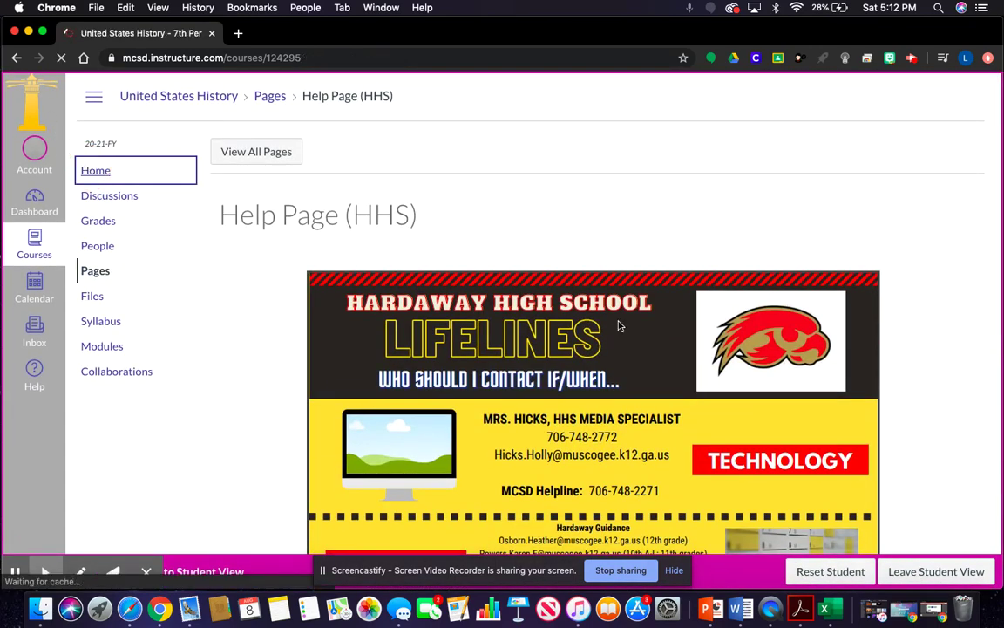
- Test the Bell Schedule and Modules circle links, returning Home after each
scroll(517, 352, "down", 3)
left_click(515, 352)
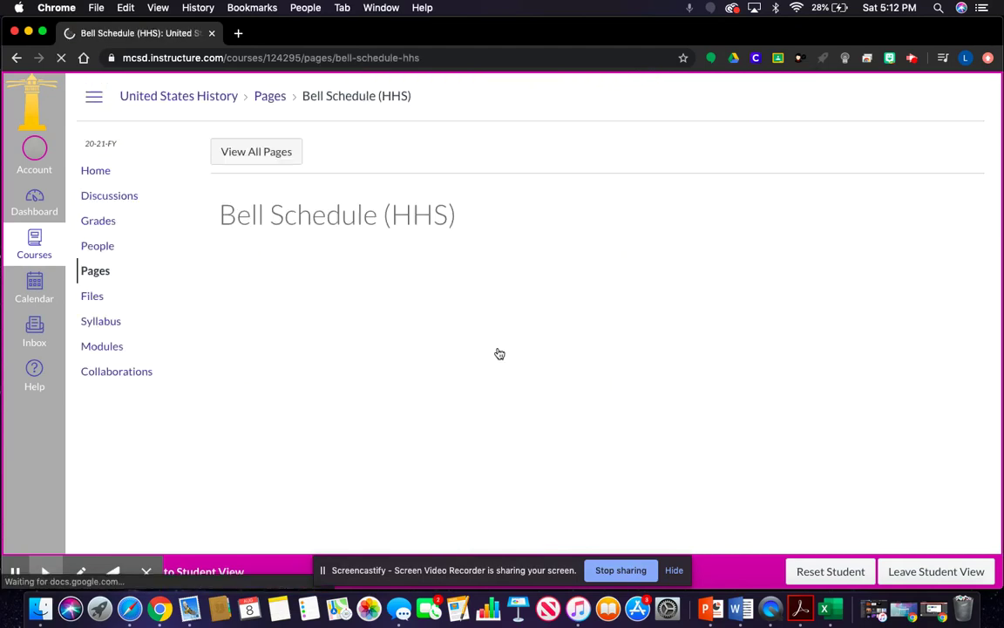
scroll(500, 353, "down", 3)
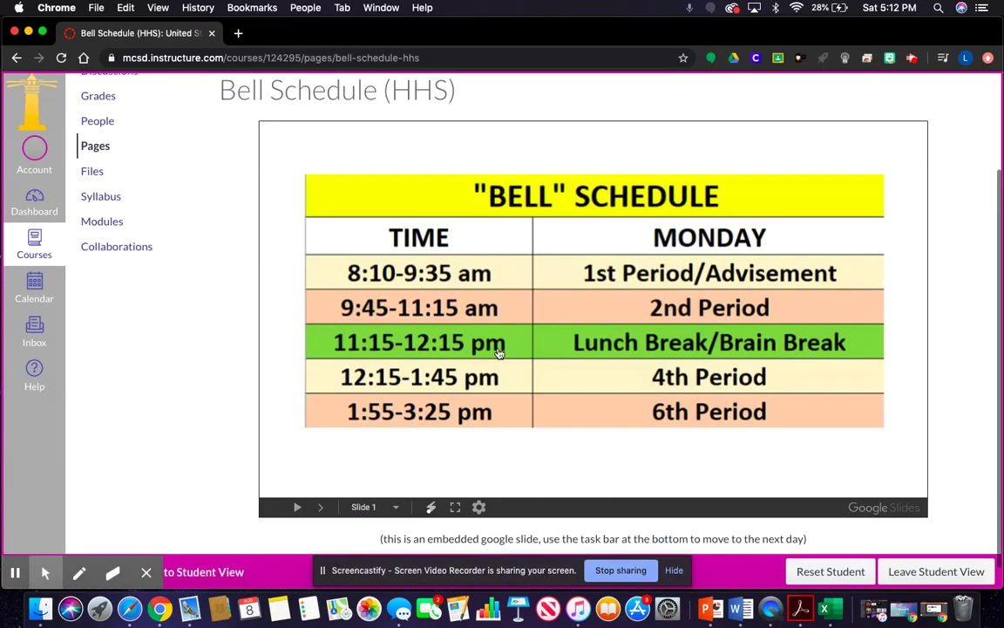
scroll(499, 352, "up", 1)
scroll(499, 353, "down", 2)
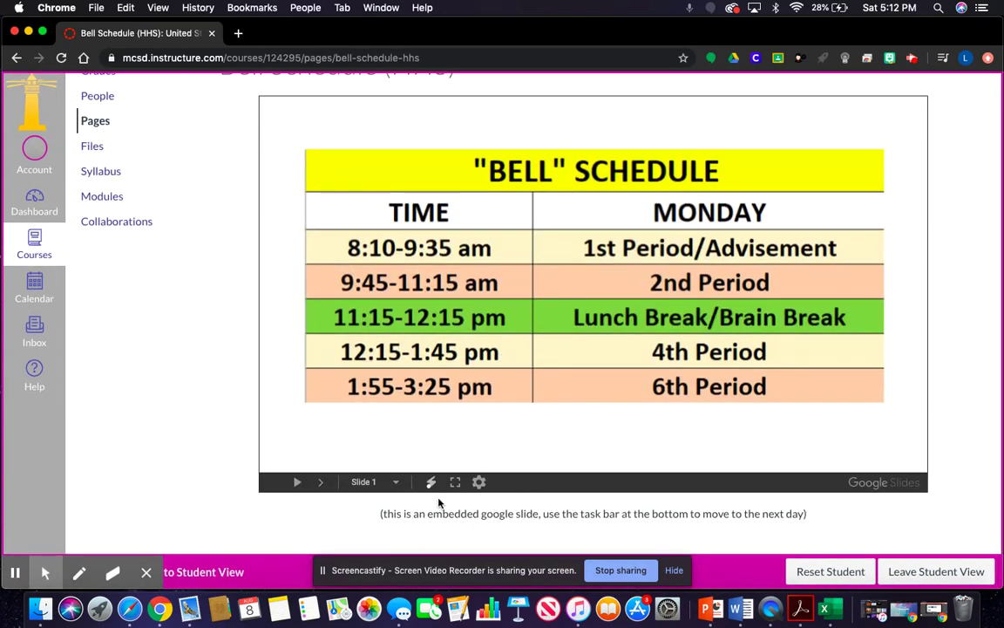
scroll(438, 503, "up", 4)
left_click(95, 170)
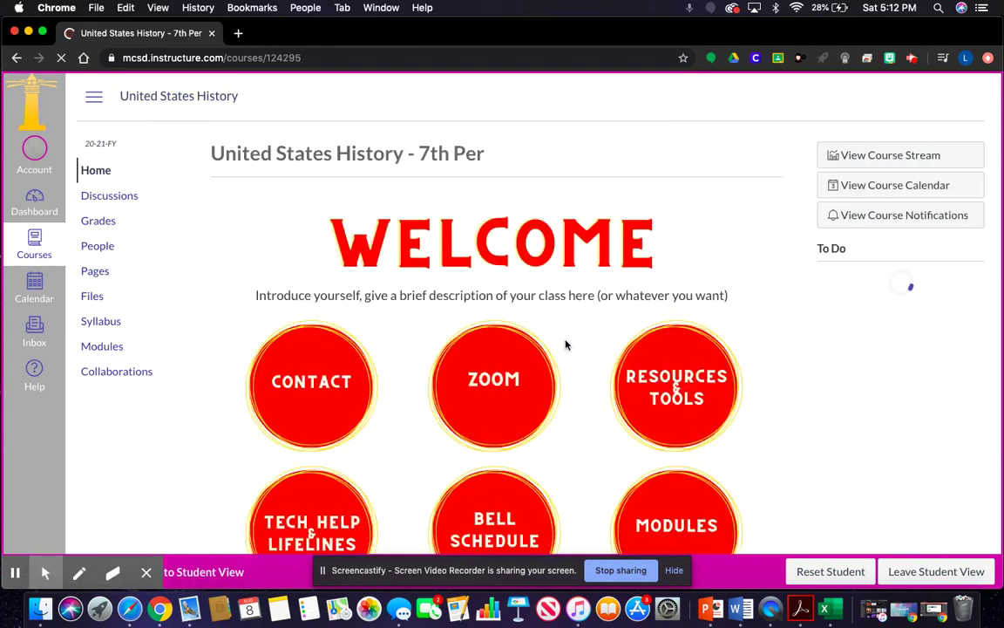
scroll(566, 343, "down", 4)
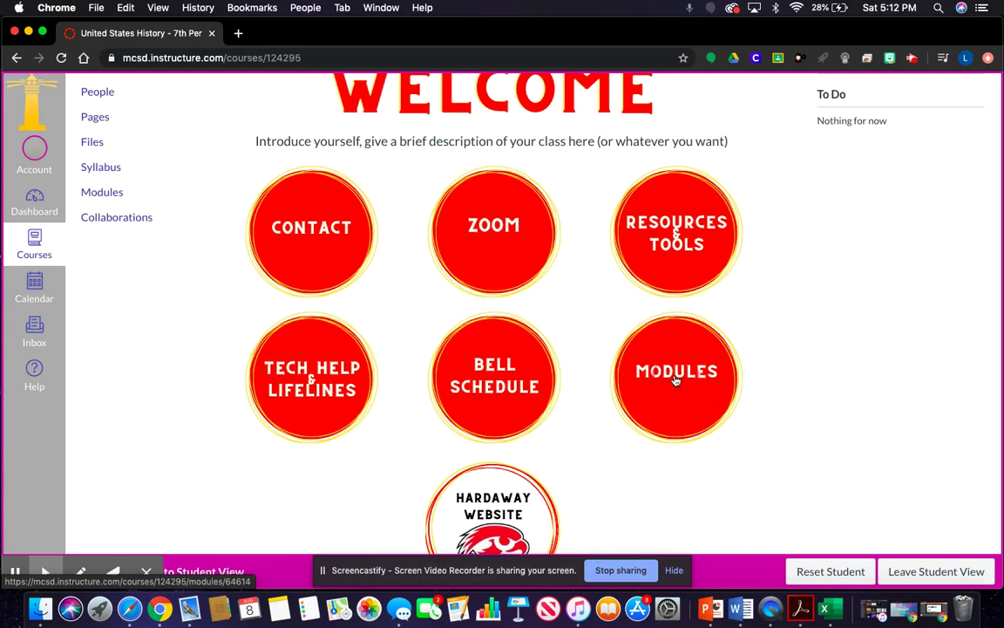
left_click(676, 378)
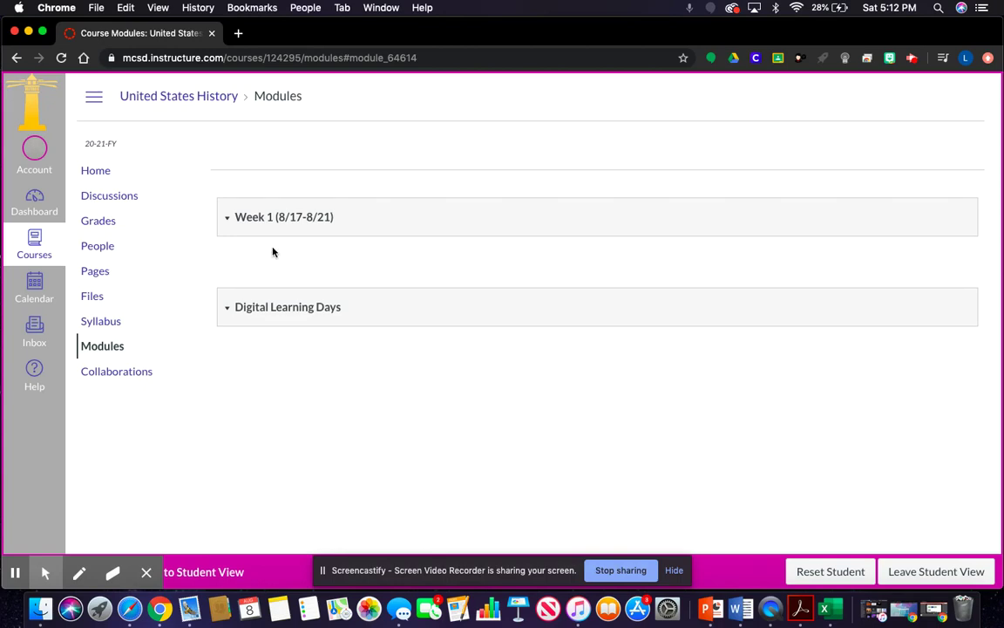
left_click(99, 170)
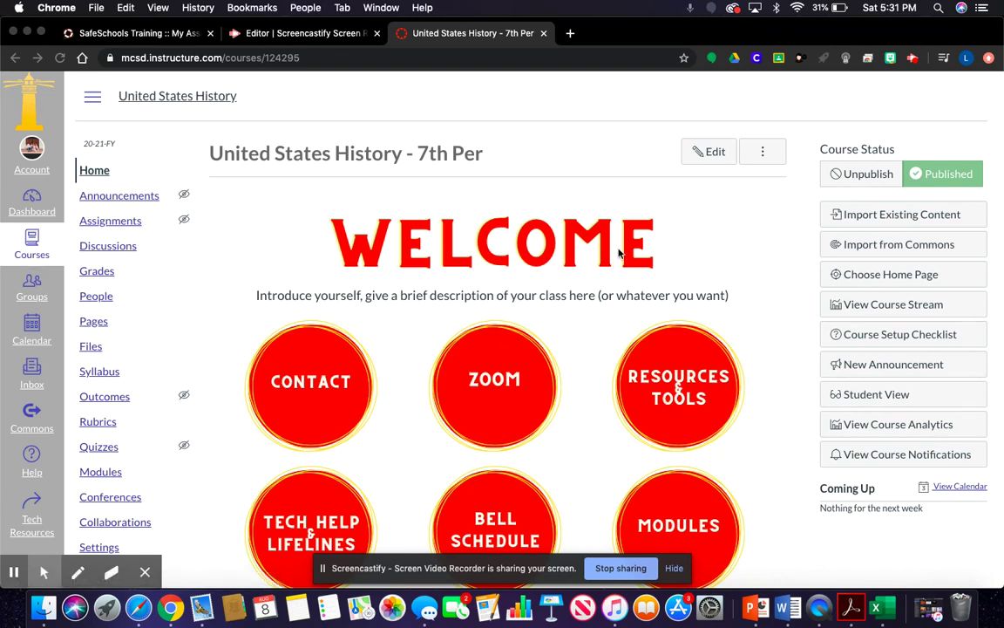
- In the HHS Home Page editor, inspect the WELCOME banner and circle buttons, then save
left_click(707, 153)
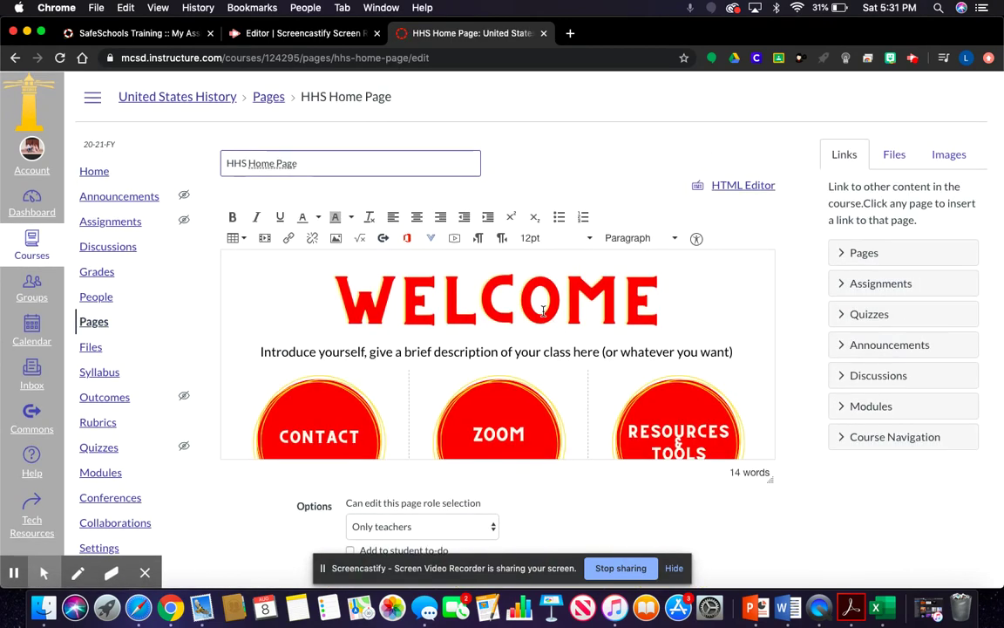
left_click(541, 307)
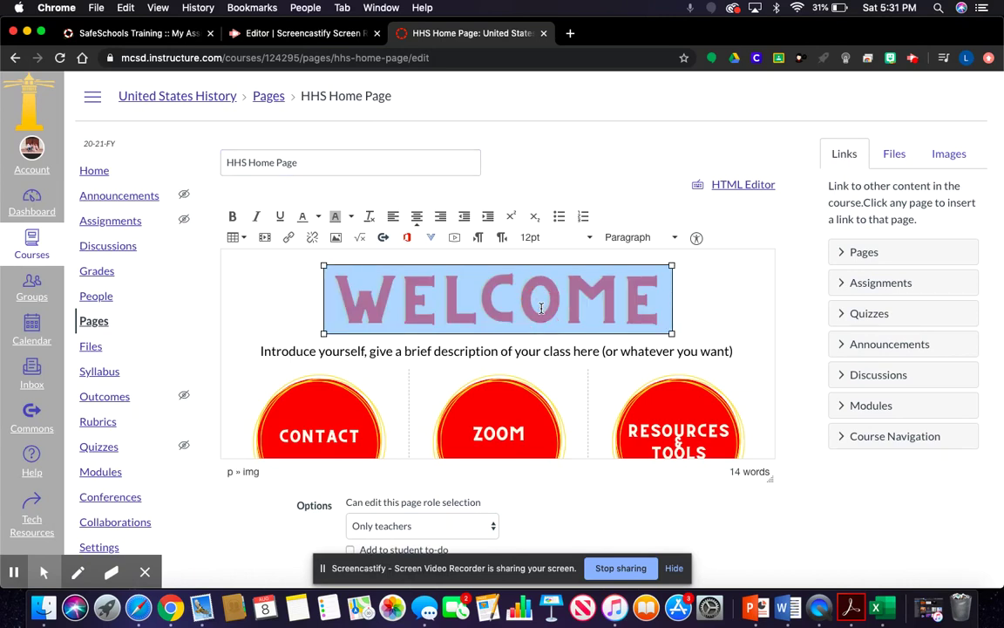
left_click(690, 309)
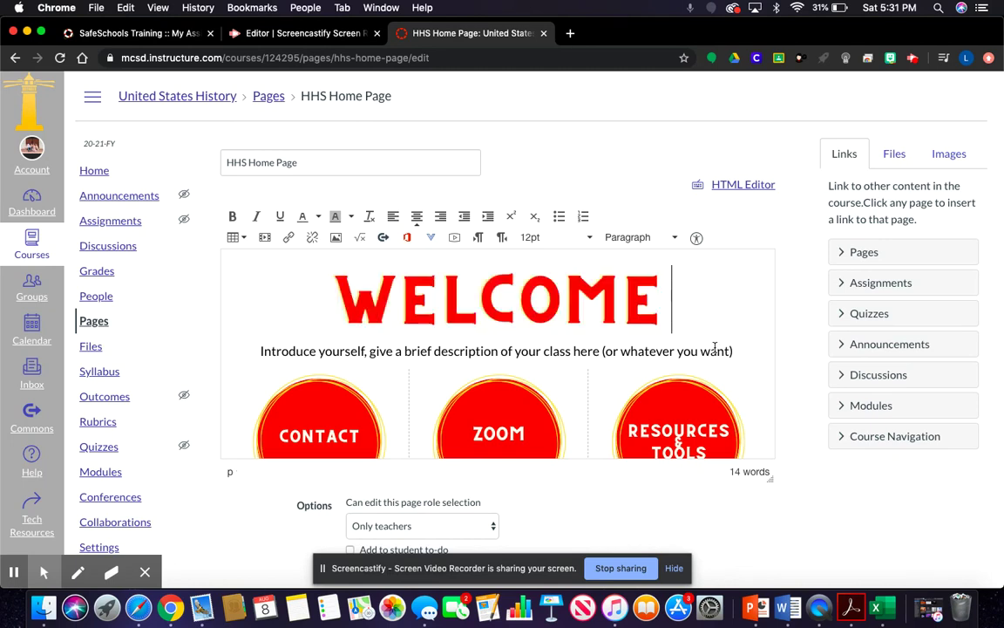
scroll(759, 339, "down", 5)
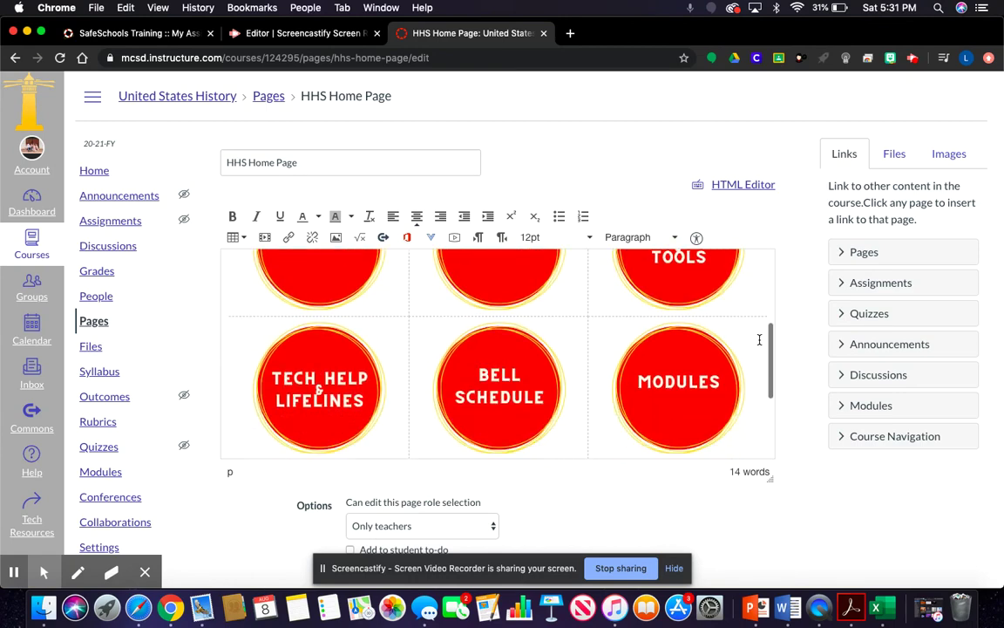
scroll(653, 384, "up", 5)
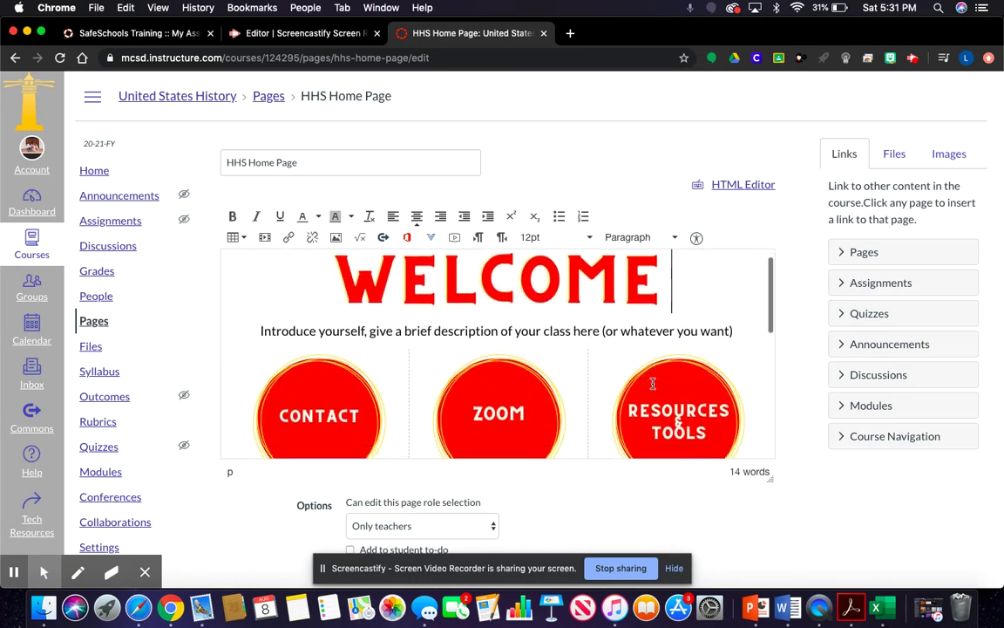
scroll(653, 384, "down", 8)
scroll(753, 531, "down", 2)
left_click(757, 550)
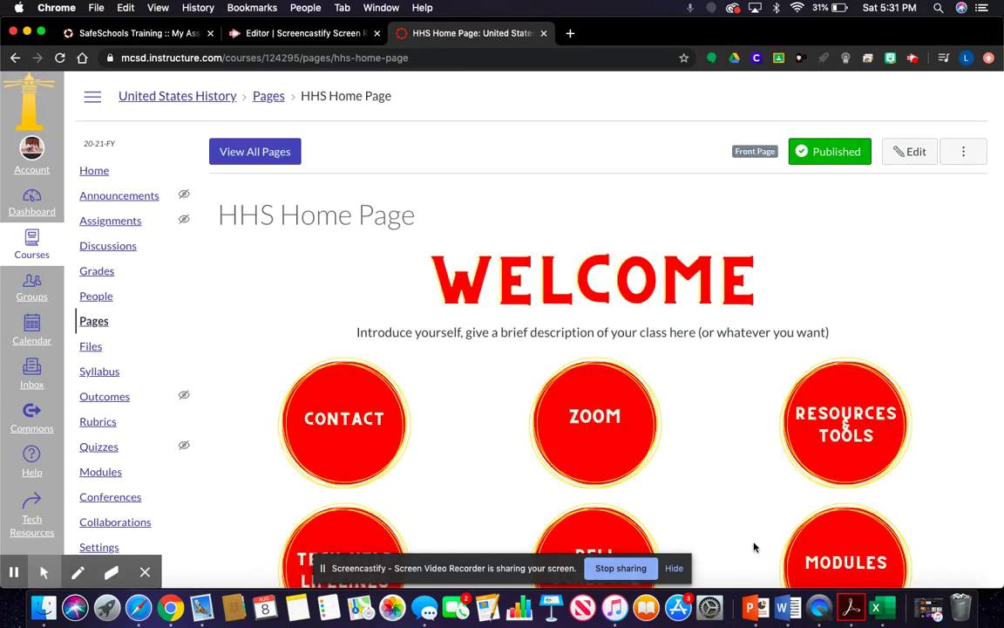
- Enter Student View from Settings, check the course Files, then return to Home
scroll(174, 499, "down", 1)
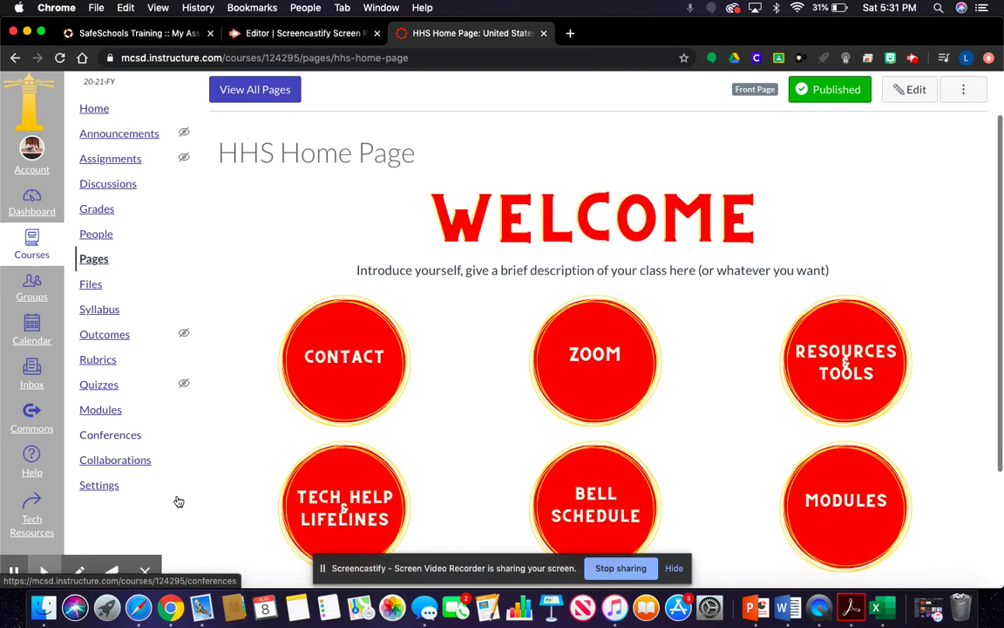
left_click(102, 486)
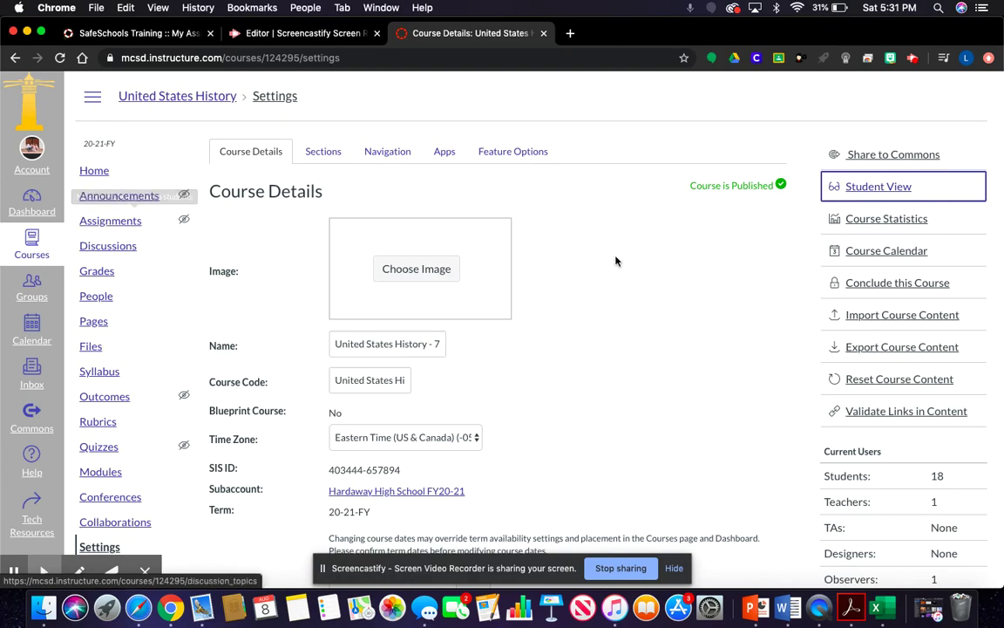
left_click(883, 191)
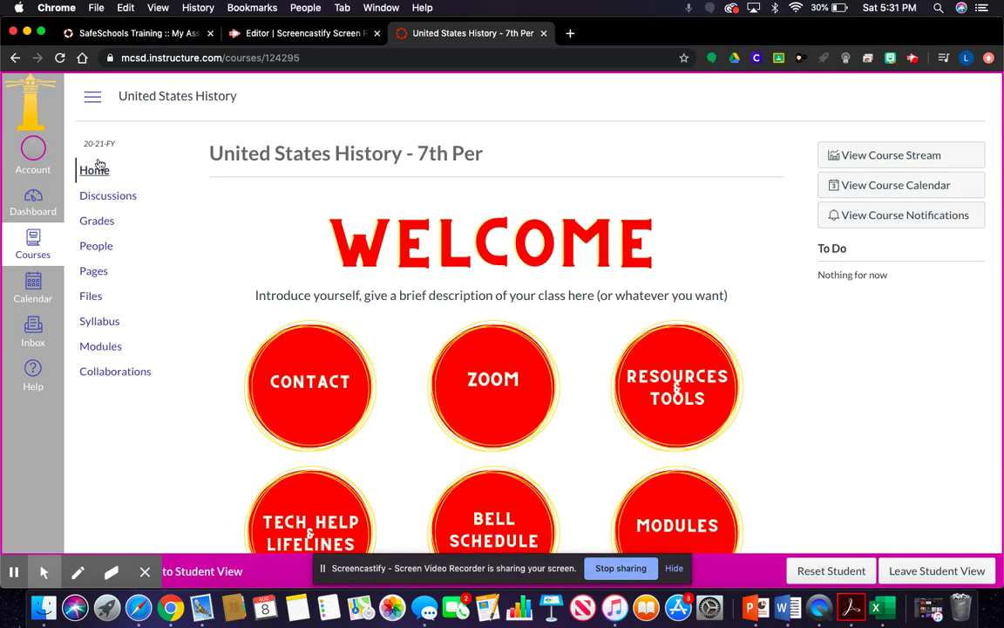
left_click(91, 298)
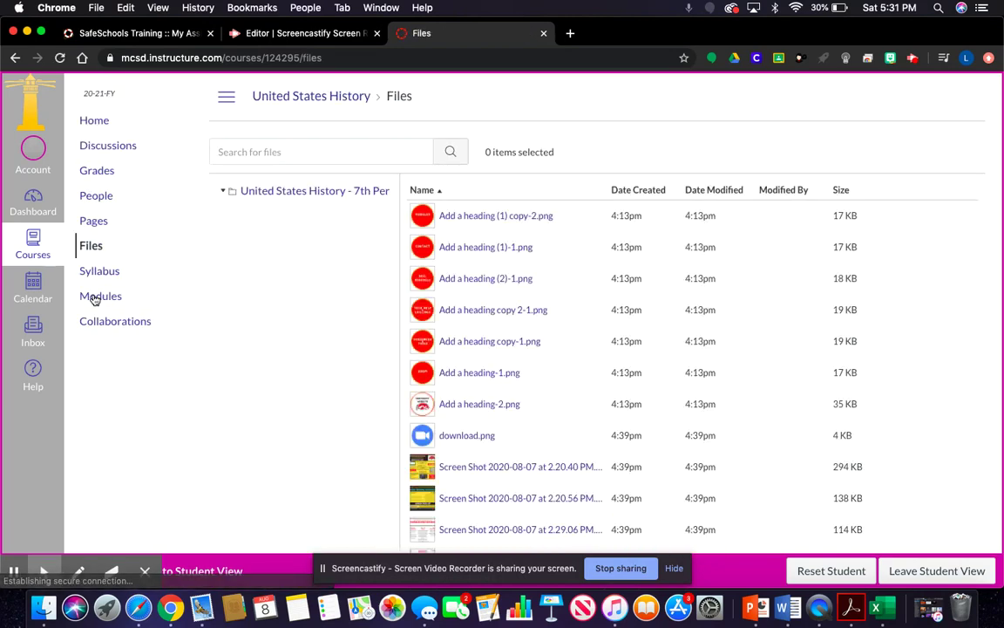
scroll(554, 479, "down", 3)
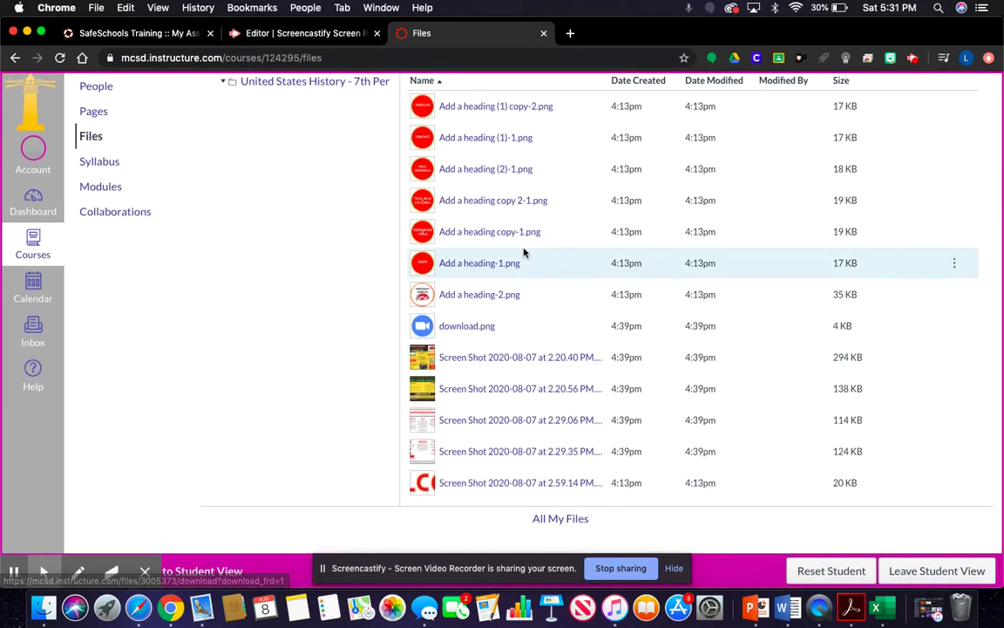
scroll(526, 252, "up", 3)
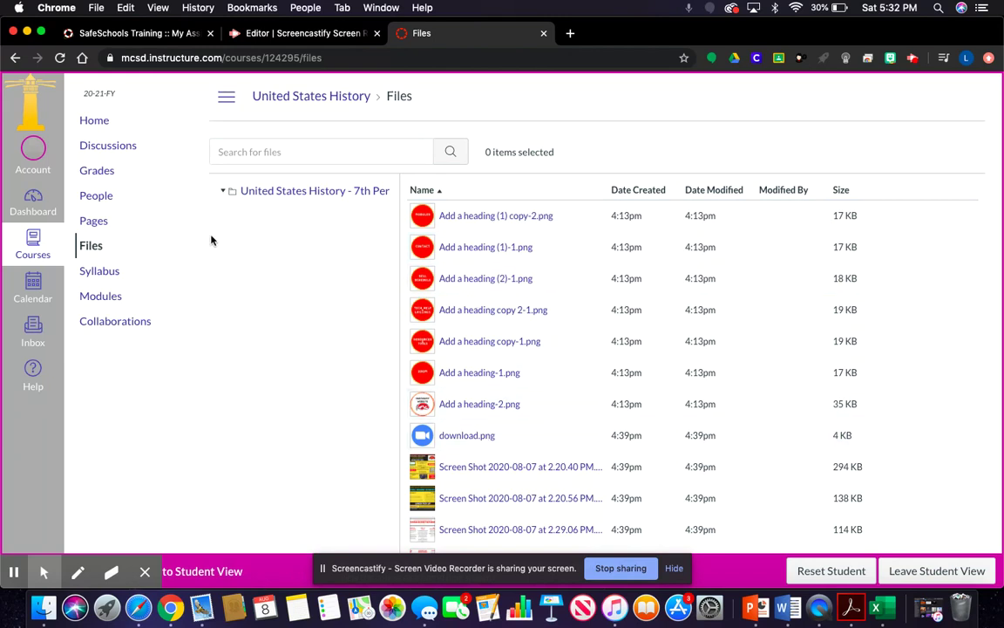
left_click(97, 120)
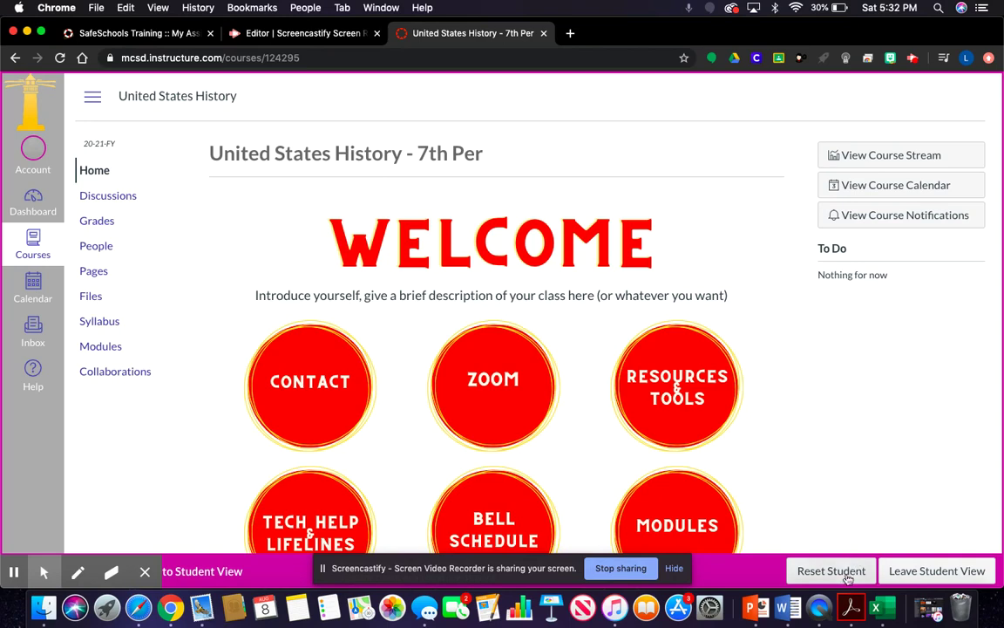
- Leave Student View and show the Navigation tab of course Settings
left_click(897, 577)
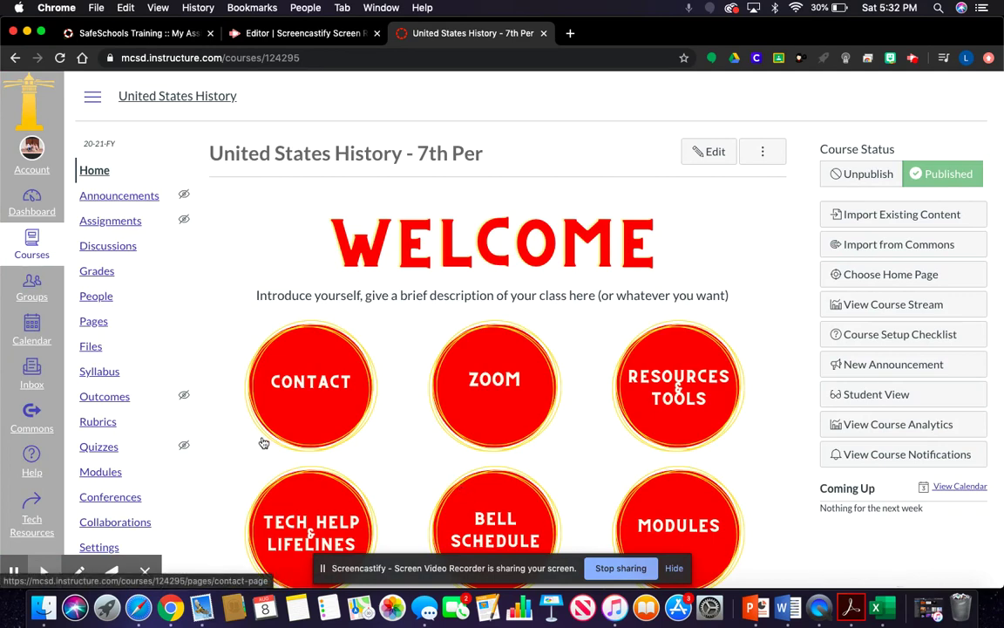
scroll(170, 459, "down", 1)
left_click(98, 497)
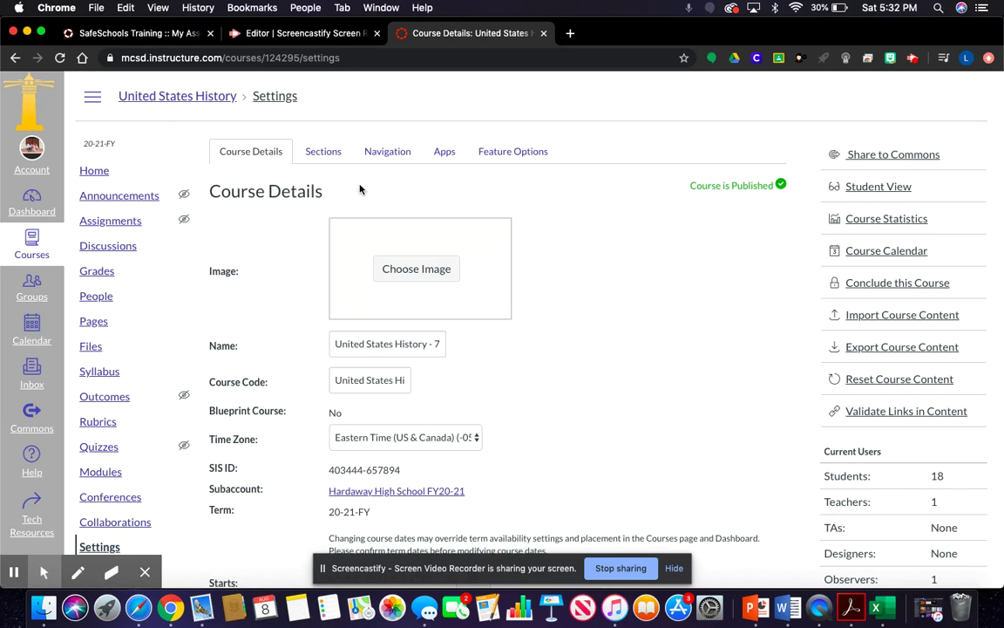
left_click(389, 151)
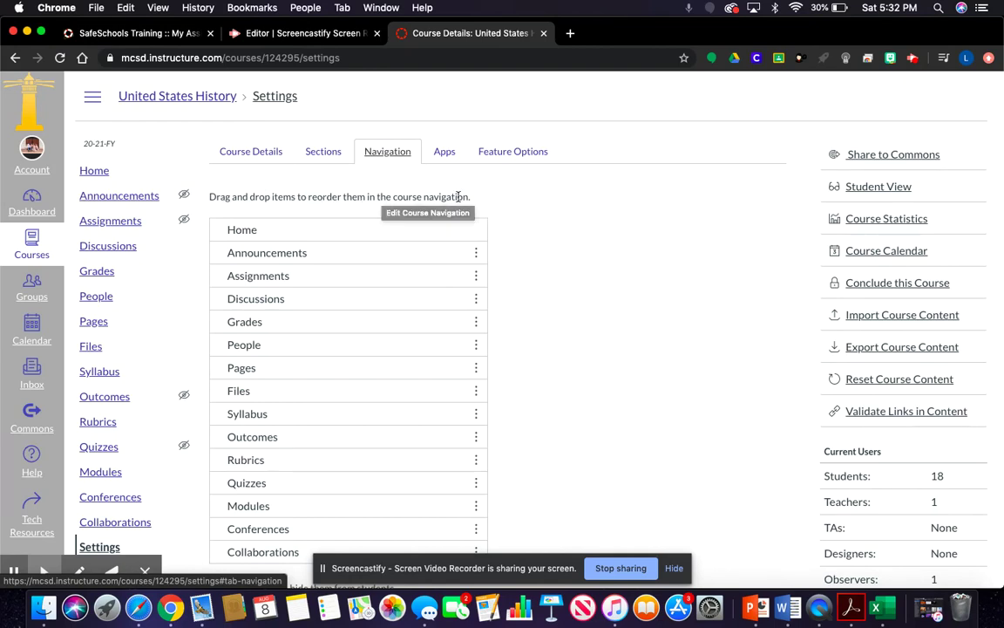
- Hide the lower navigation items, including Conferences and Quizzes, from students
scroll(542, 288, "down", 6)
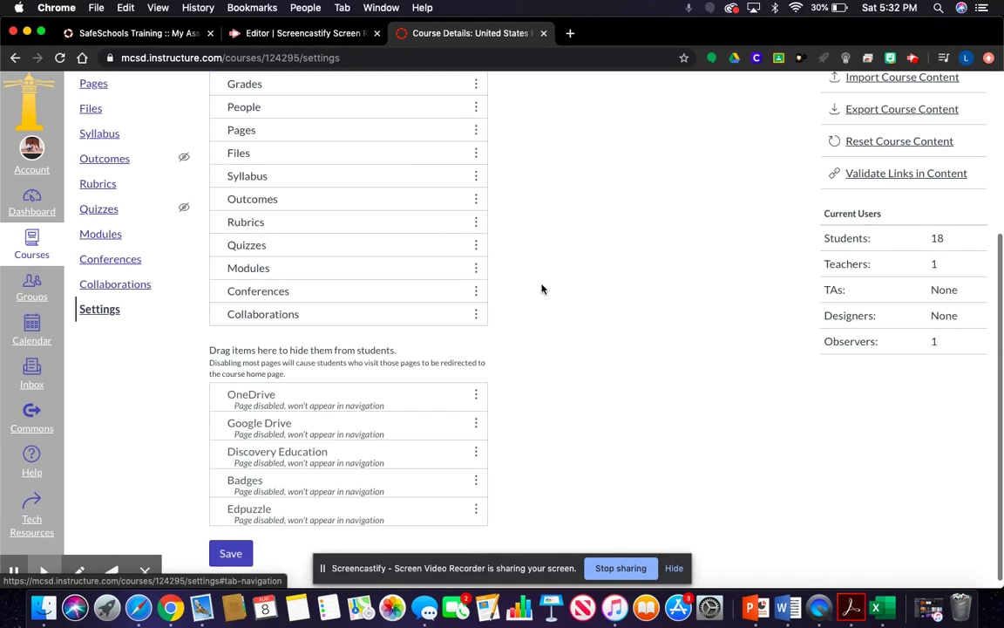
scroll(542, 288, "up", 2)
scroll(541, 289, "down", 1)
scroll(541, 289, "up", 2)
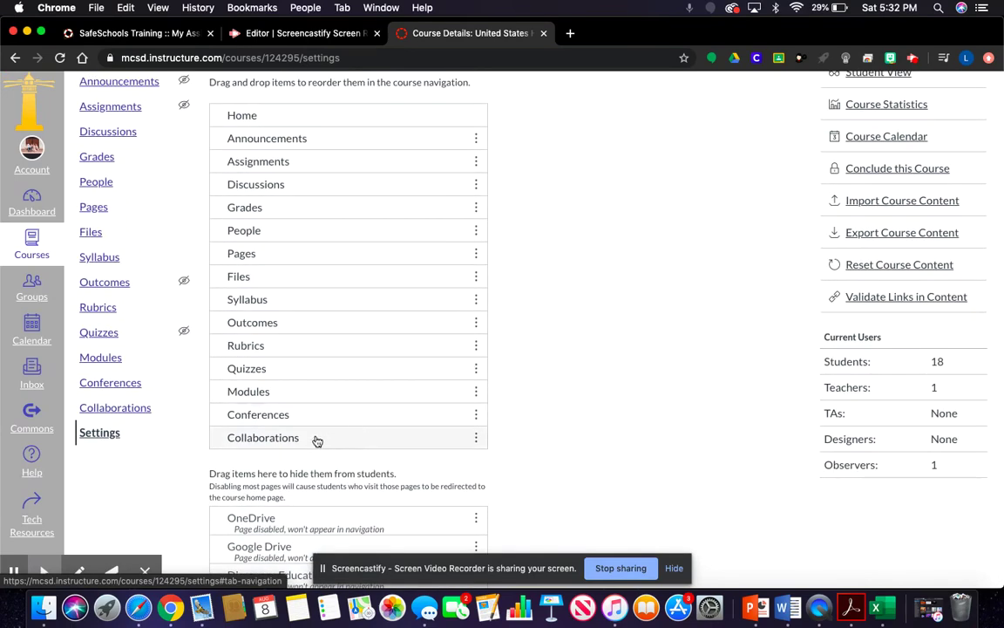
mouse_move(185, 286)
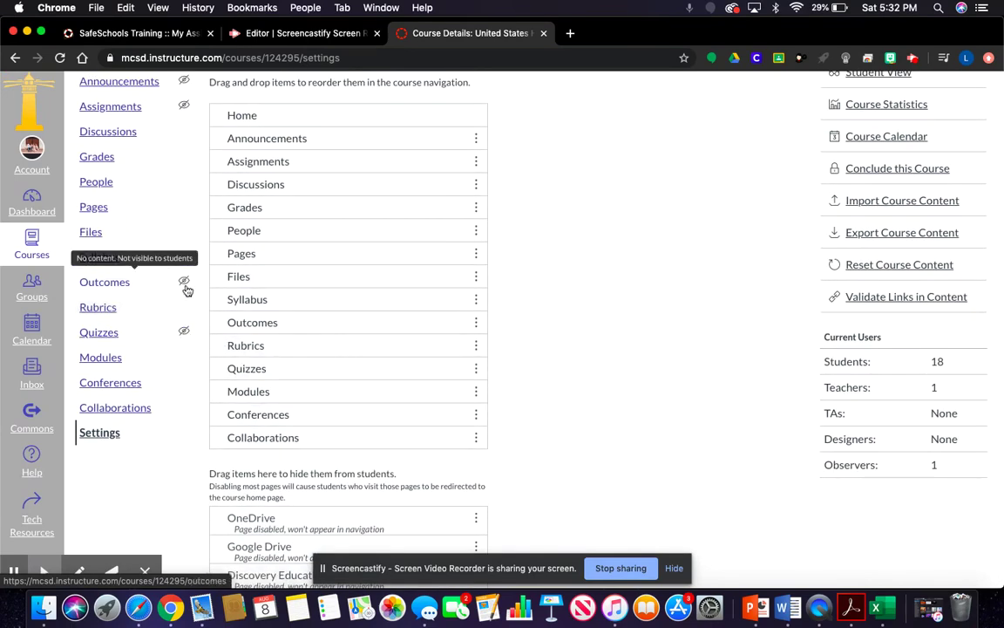
scroll(185, 288, "up", 3)
mouse_move(183, 202)
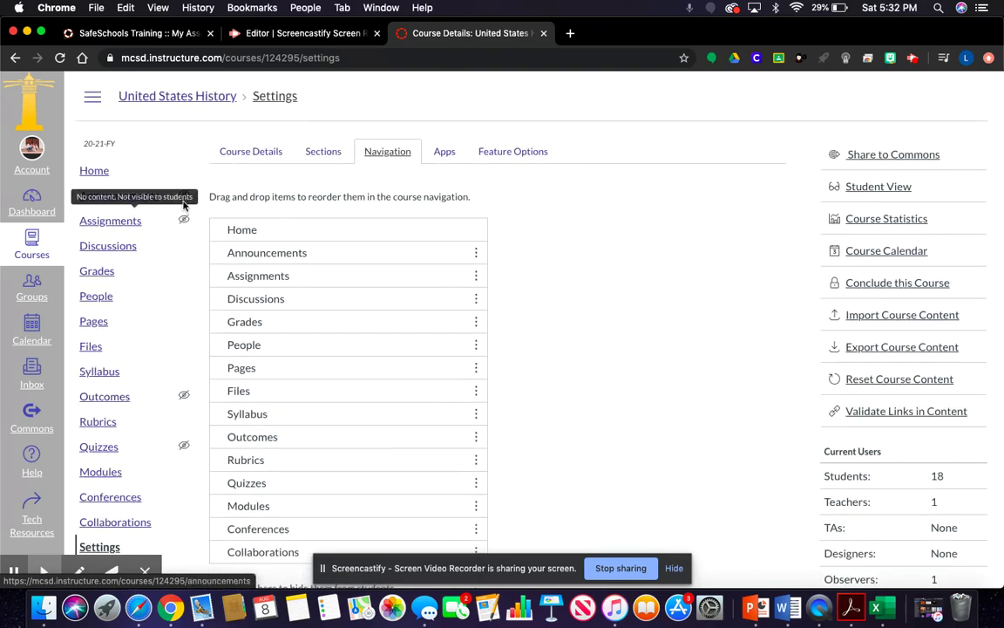
scroll(325, 352, "down", 5)
left_click_drag(315, 325, 318, 407)
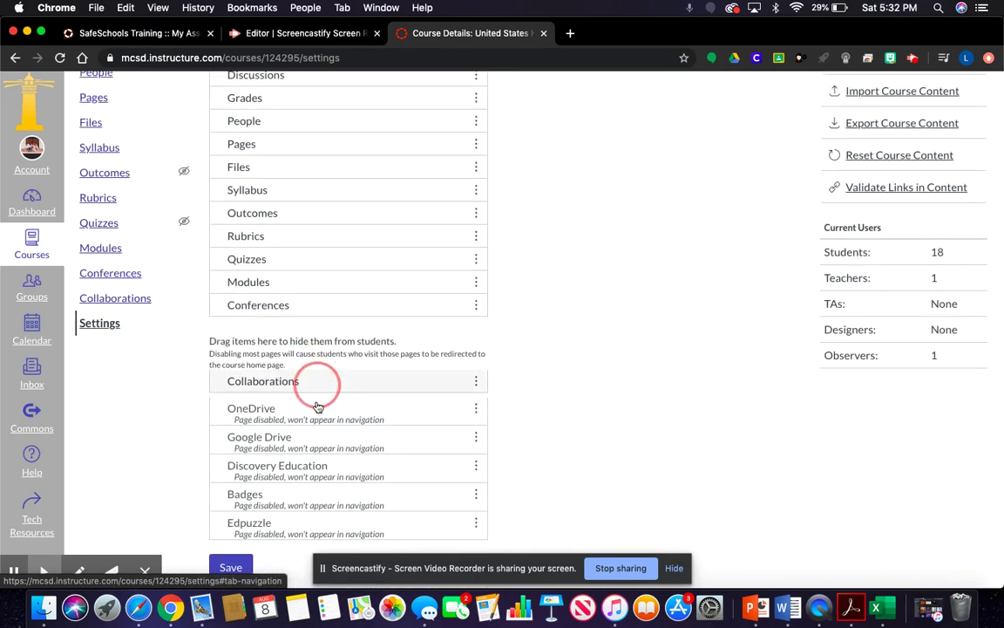
left_click_drag(316, 310, 311, 399)
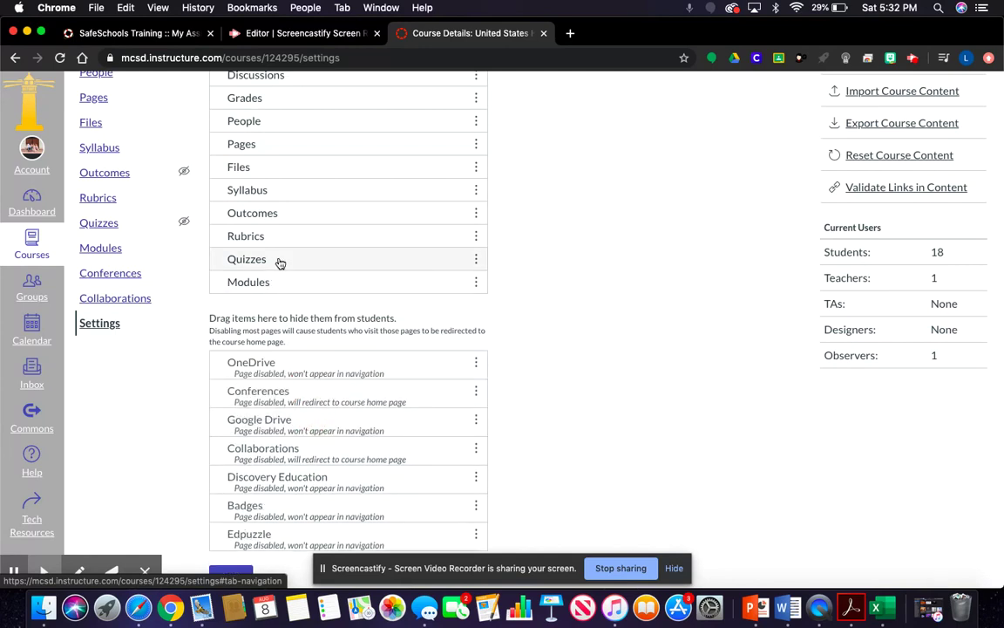
left_click_drag(280, 264, 286, 407)
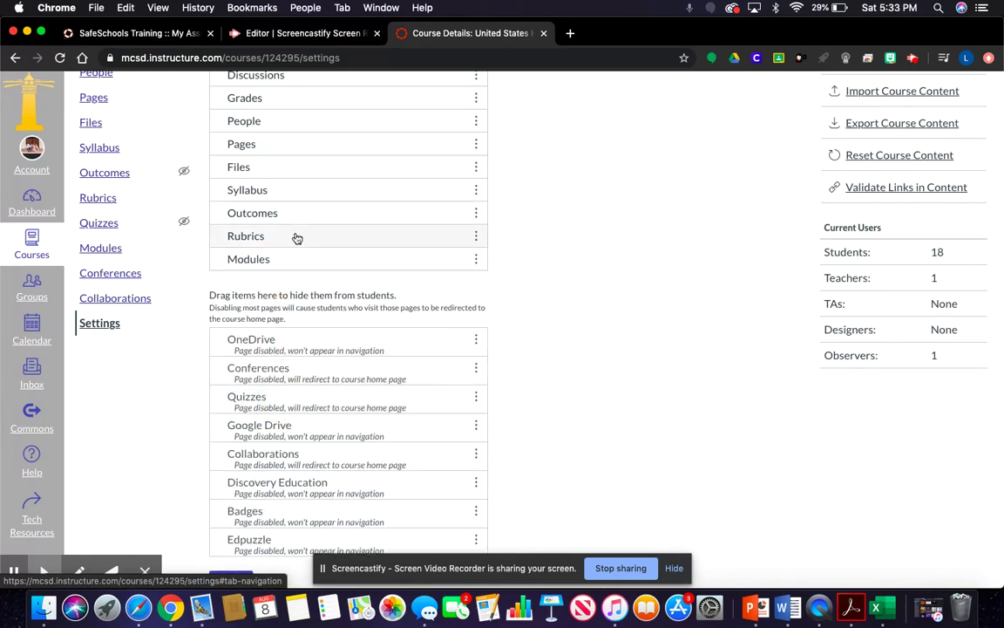
left_click_drag(297, 241, 287, 384)
- Hide Syllabus, Outcomes, Files, People, Pages, Grades, Discussions, Assignments and Announcements, then save
scroll(296, 349, "up", 3)
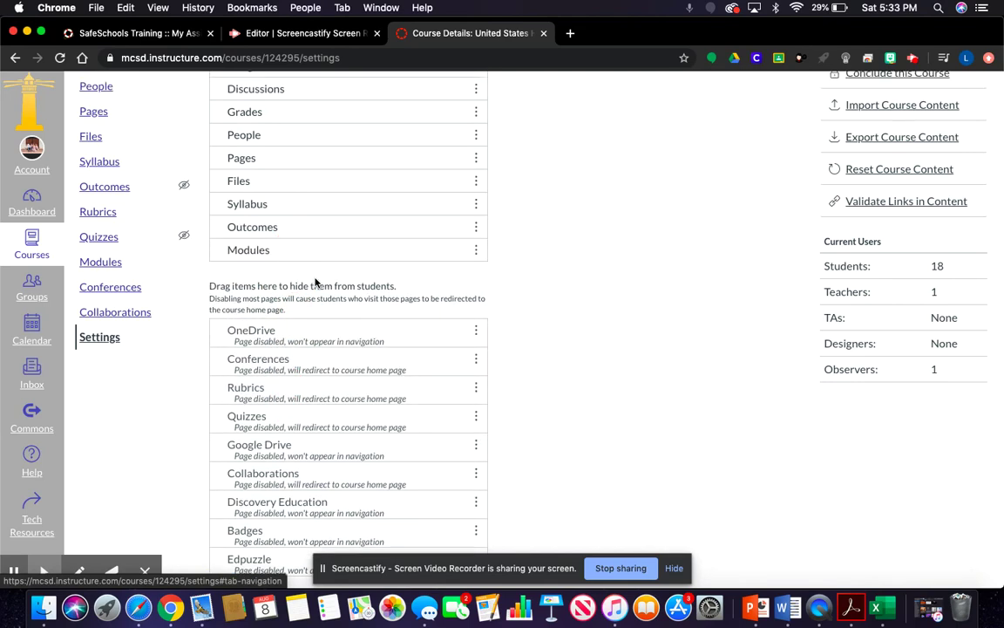
left_click_drag(311, 297, 314, 416)
left_click_drag(310, 271, 312, 409)
left_click_drag(305, 231, 308, 431)
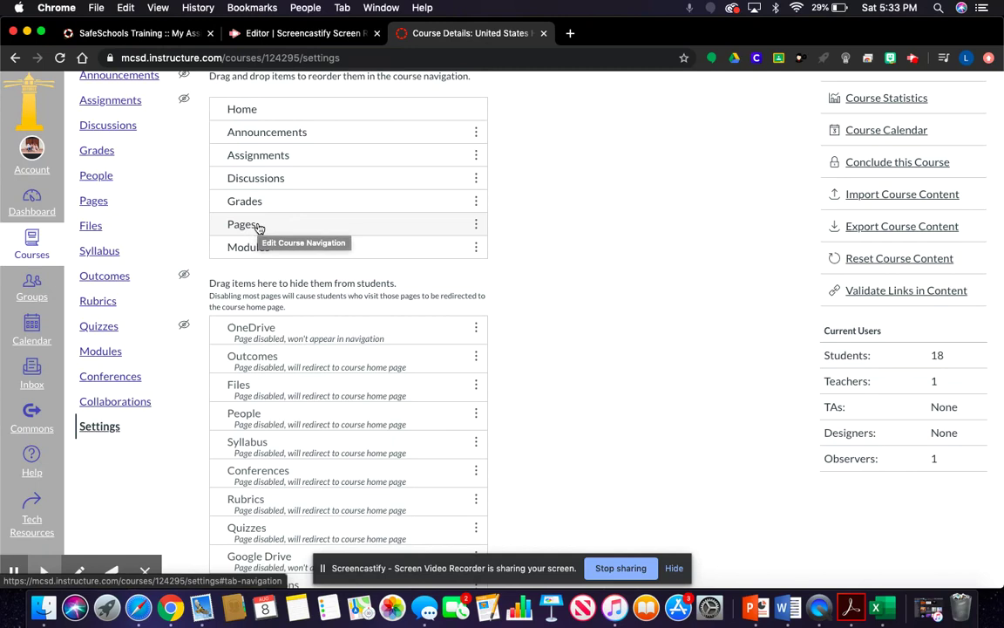
left_click_drag(258, 228, 271, 365)
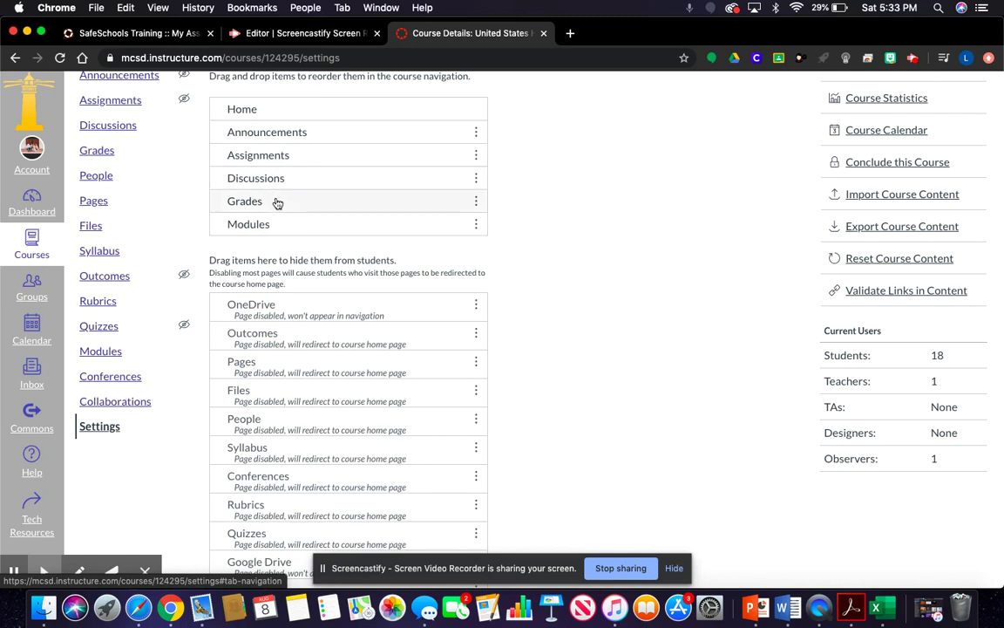
left_click_drag(266, 200, 270, 314)
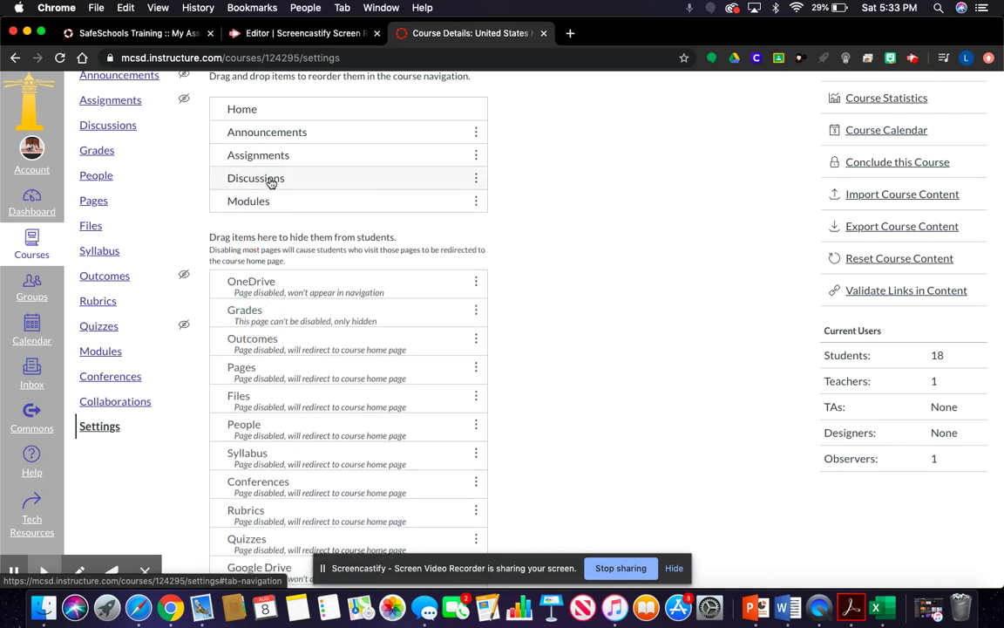
left_click_drag(270, 180, 266, 314)
left_click_drag(279, 159, 272, 258)
left_click_drag(290, 136, 291, 217)
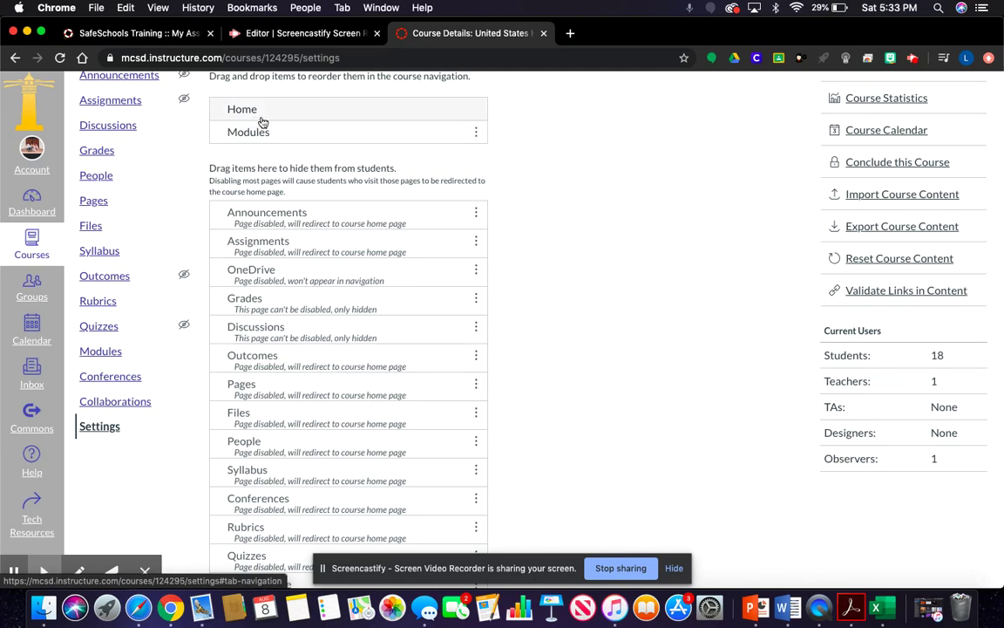
scroll(574, 335, "down", 5)
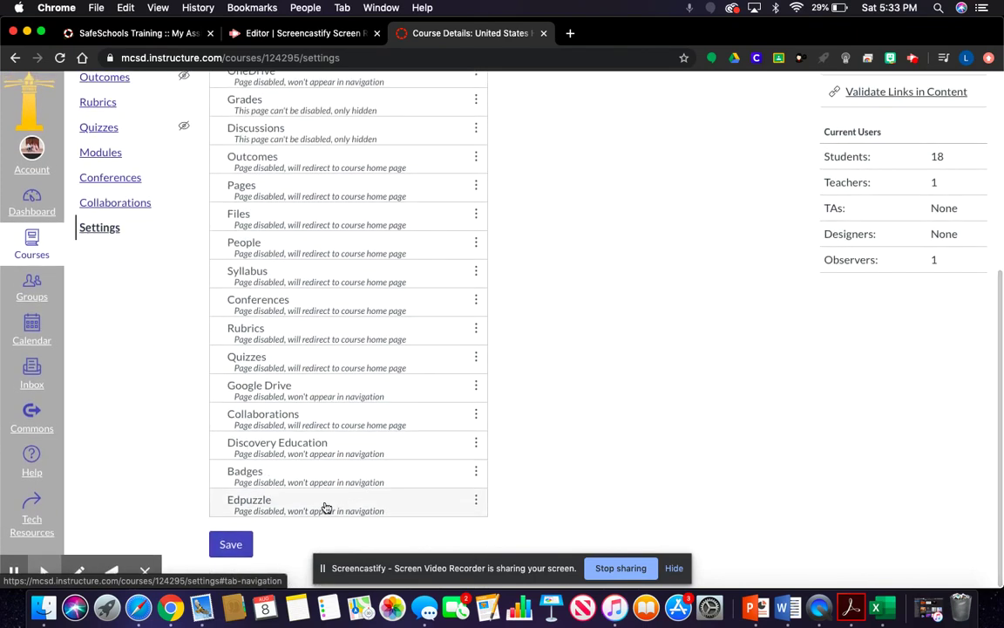
left_click(231, 543)
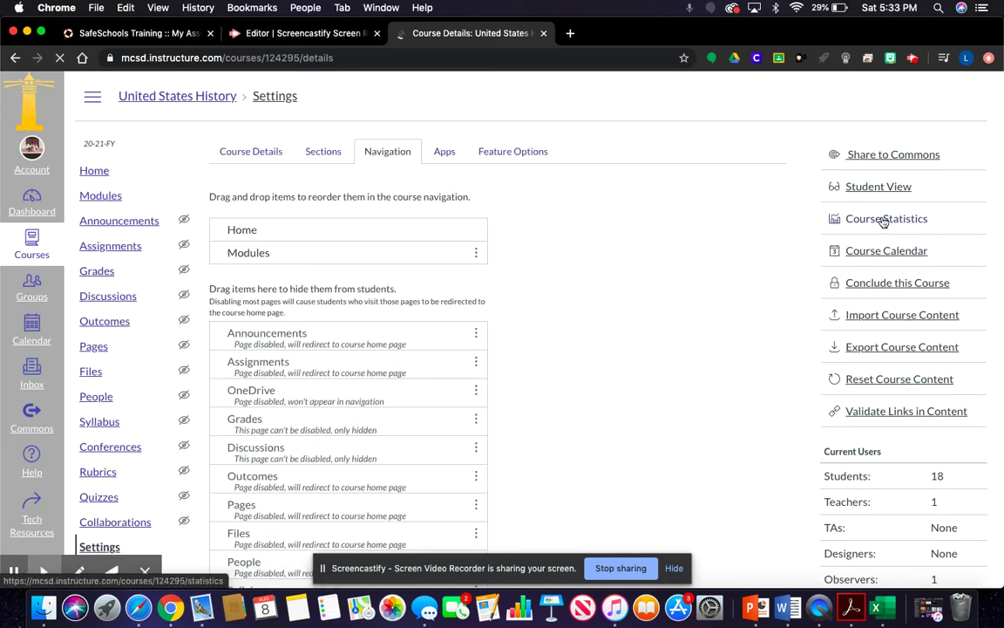
- Preview as a student to confirm the menu shows only Home and Modules, then leave Student View
left_click(875, 186)
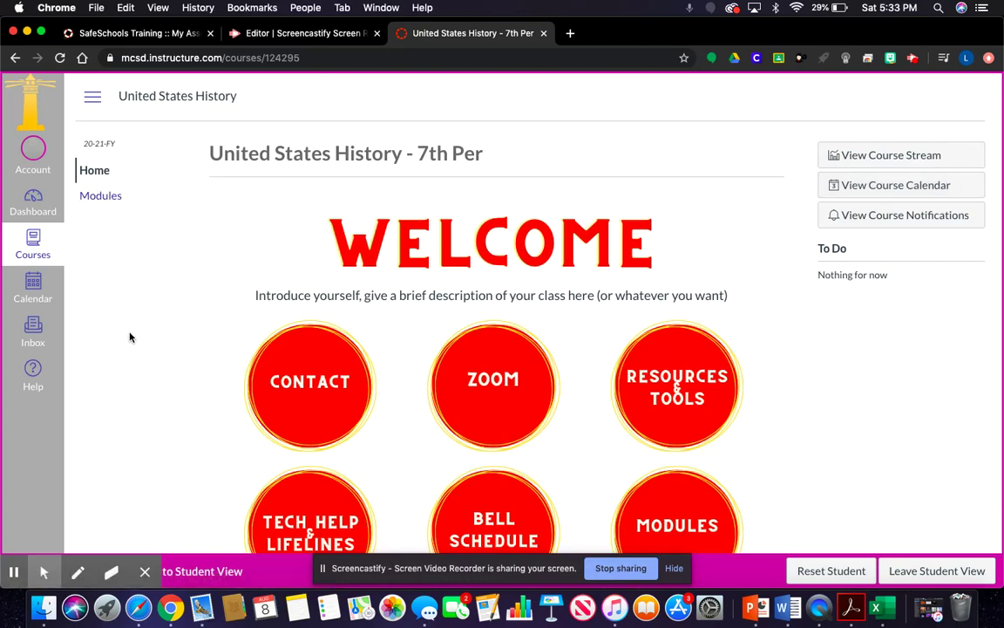
scroll(332, 350, "down", 2)
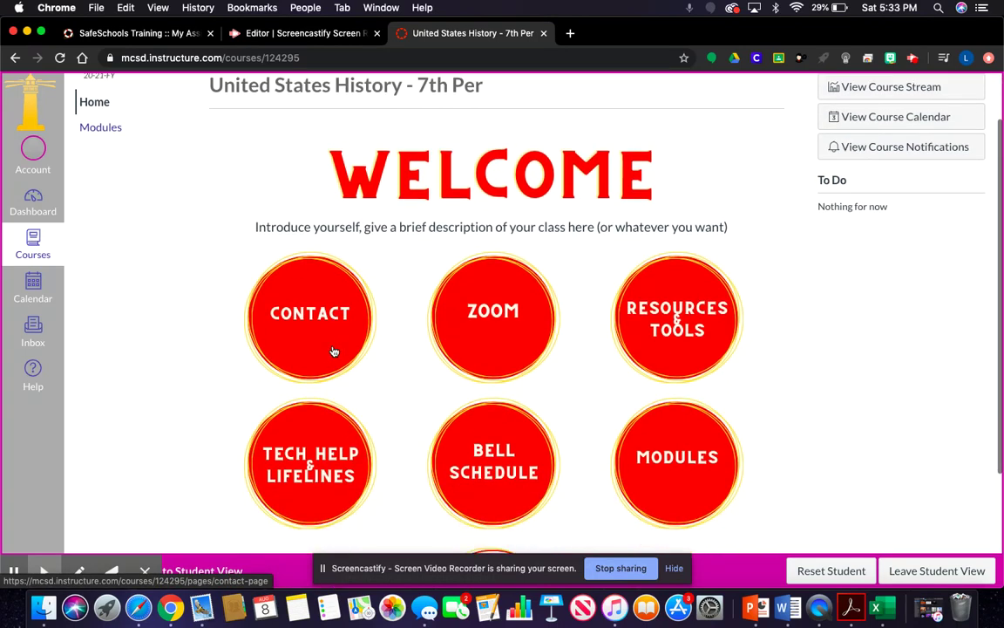
scroll(332, 350, "down", 3)
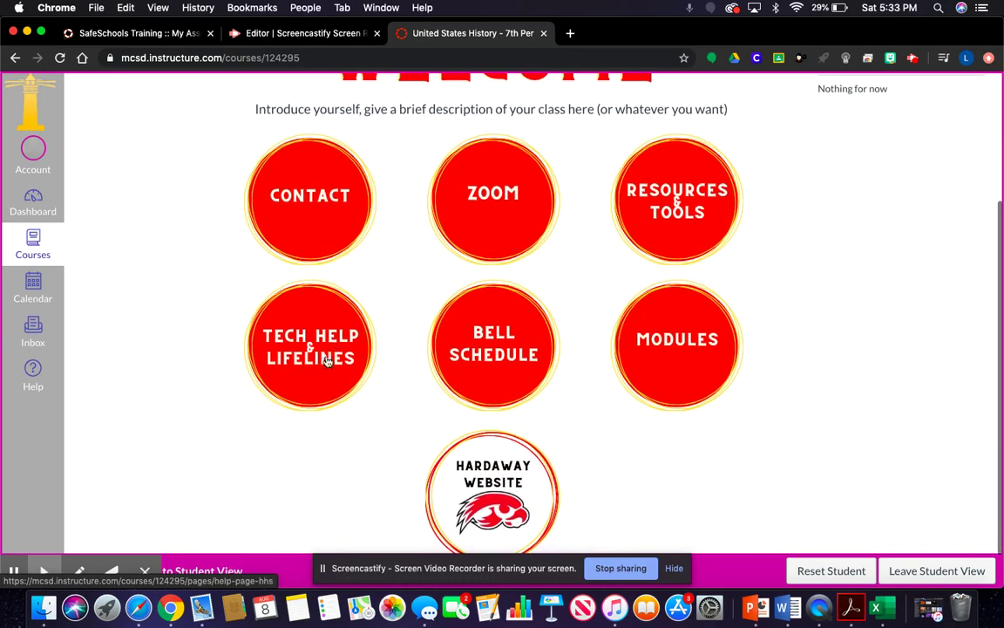
scroll(311, 355, "up", 5)
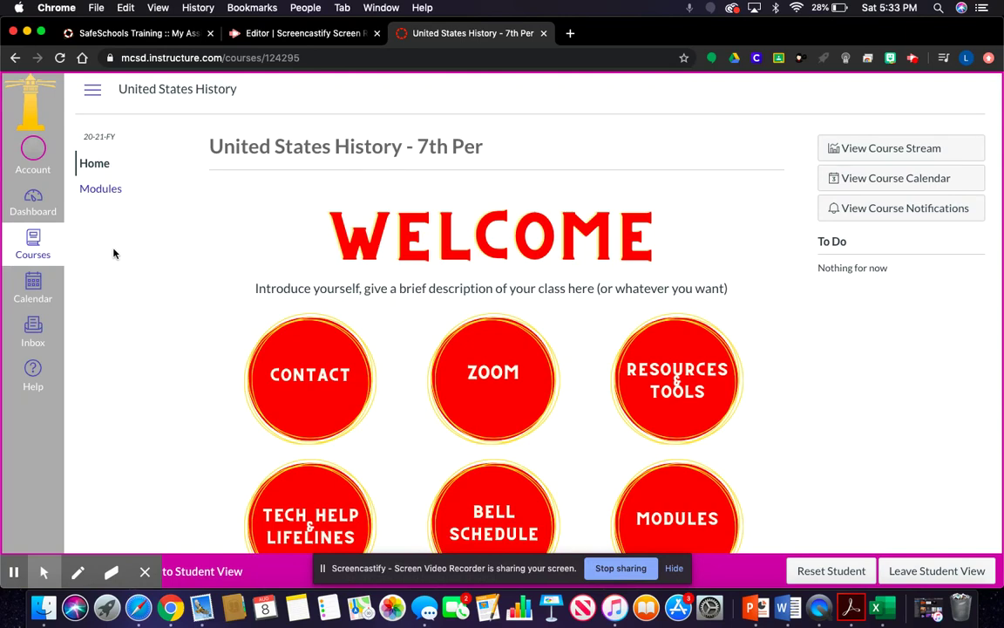
scroll(113, 253, "down", 5)
scroll(345, 191, "up", 5)
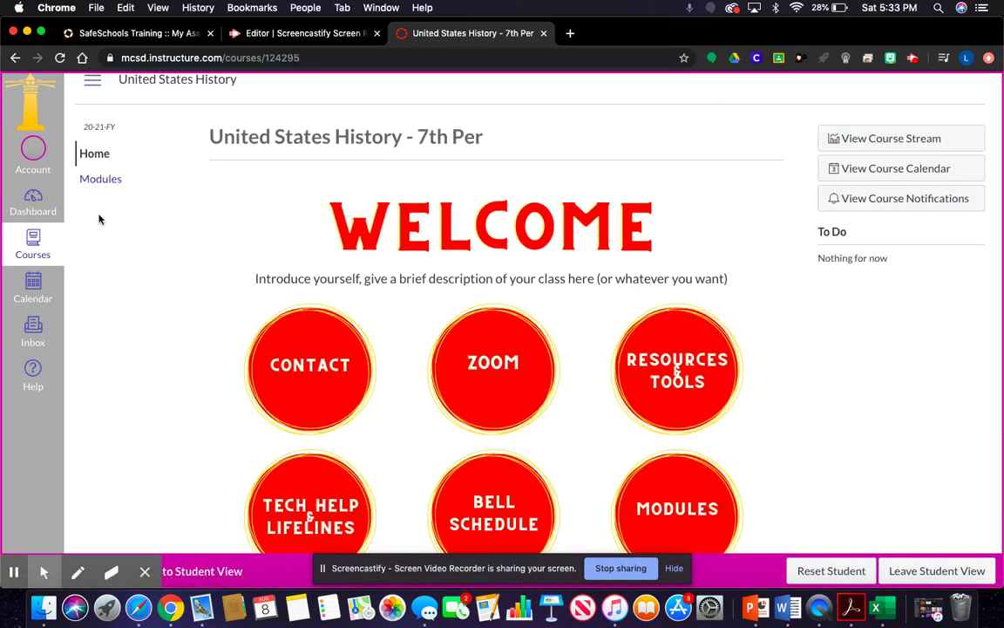
scroll(99, 218, "down", 1)
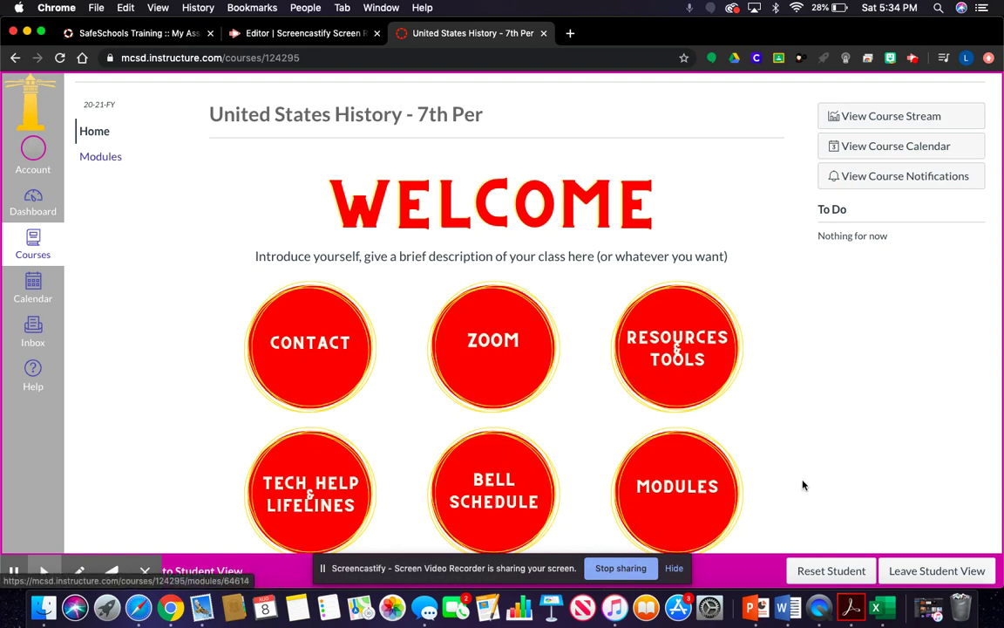
left_click(900, 578)
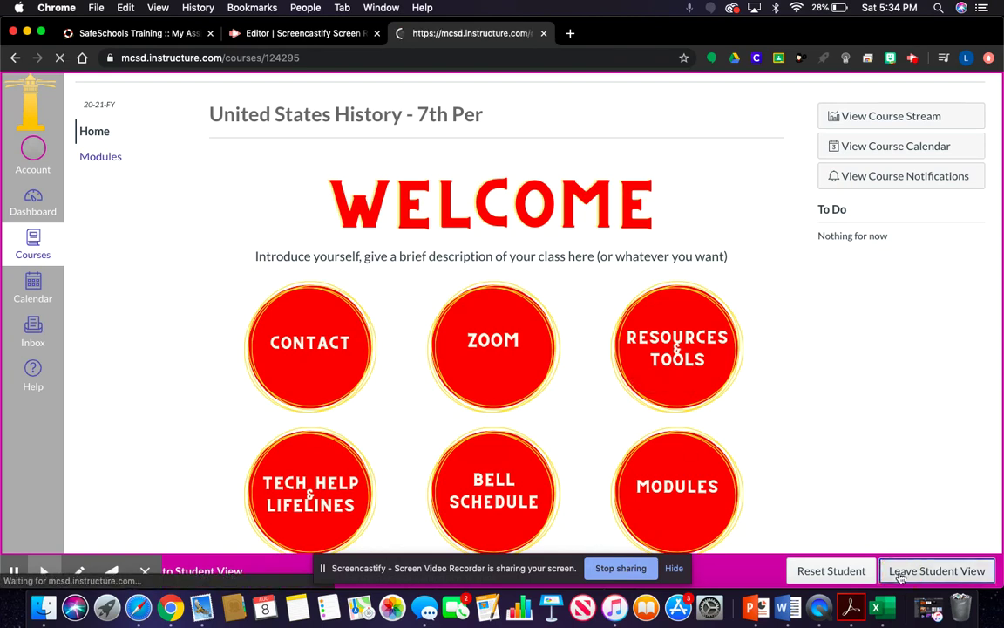